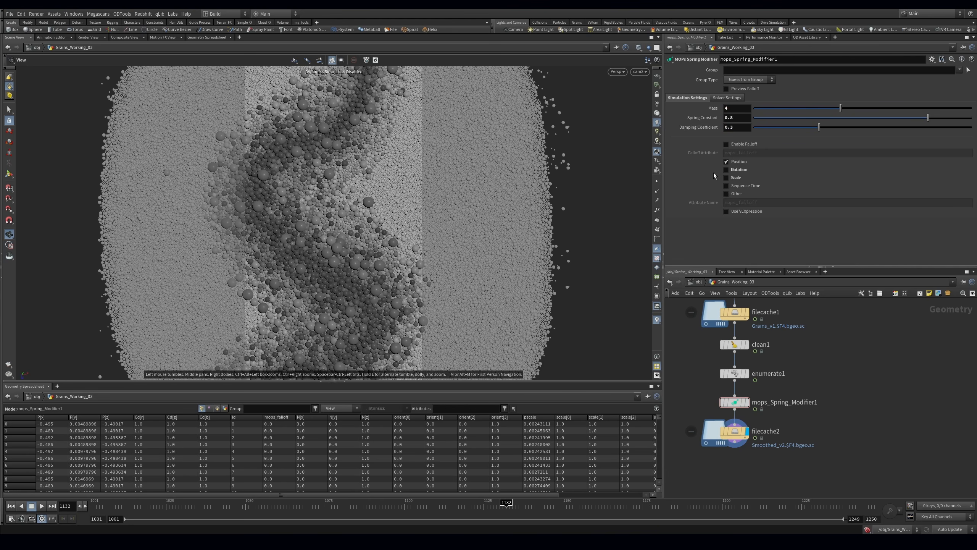
- Select the filecache2 node and move the timeline to frame 1001
click(734, 431)
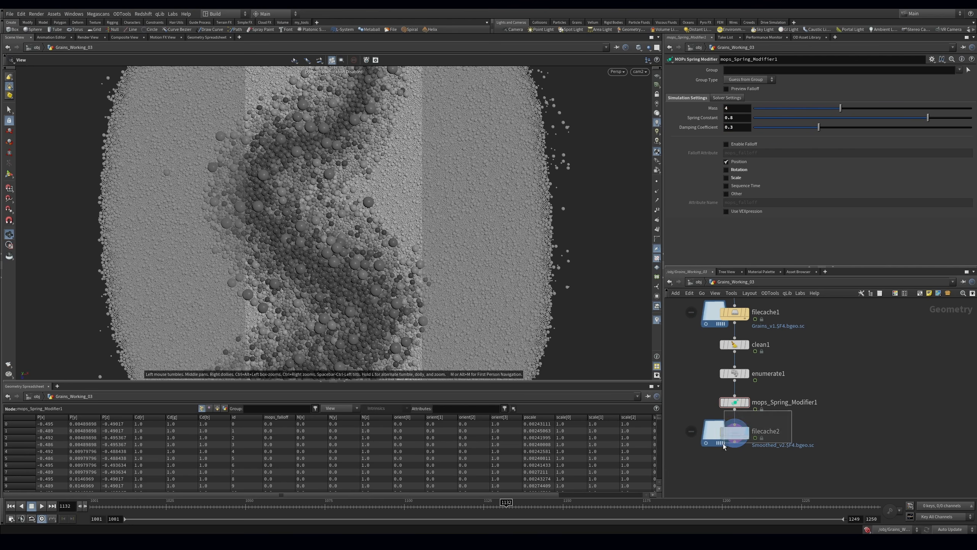
drag(506, 504, 86, 512)
middle_drag(792, 448, 819, 437)
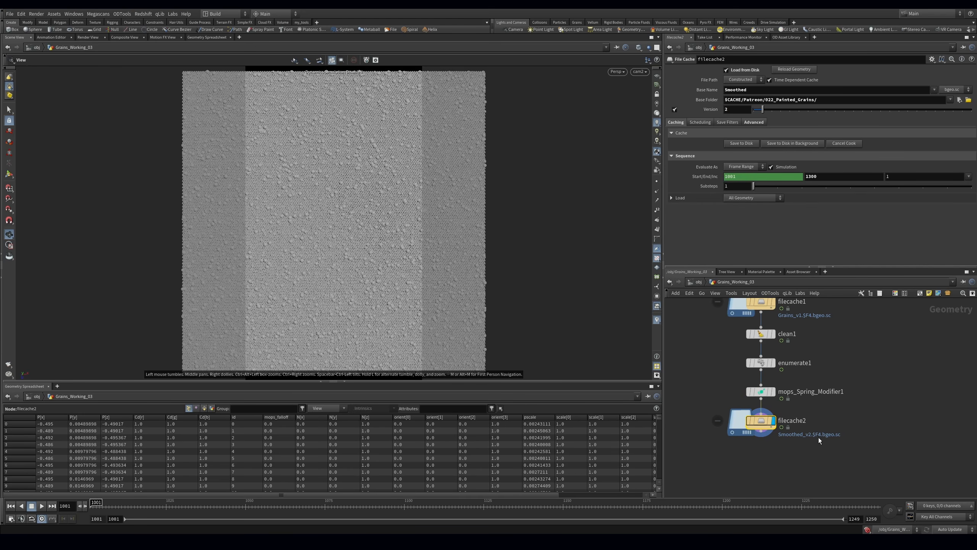
- Add a null connected below filecache2 and name it RND_GRAINS
click(761, 433)
key(Tab)
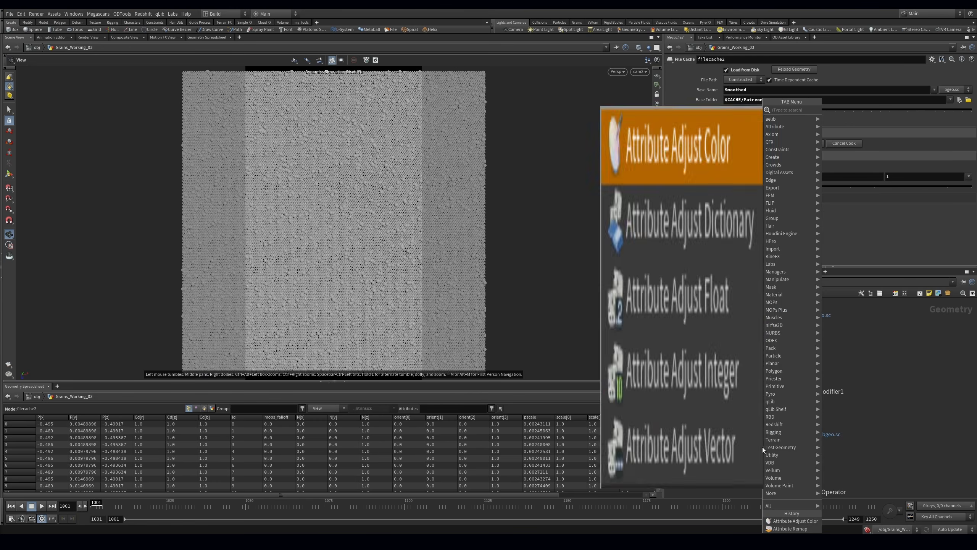
text(null)
key(Return)
click(763, 448)
click(786, 456)
drag(788, 456, 739, 458)
text(RND_GRAINS)
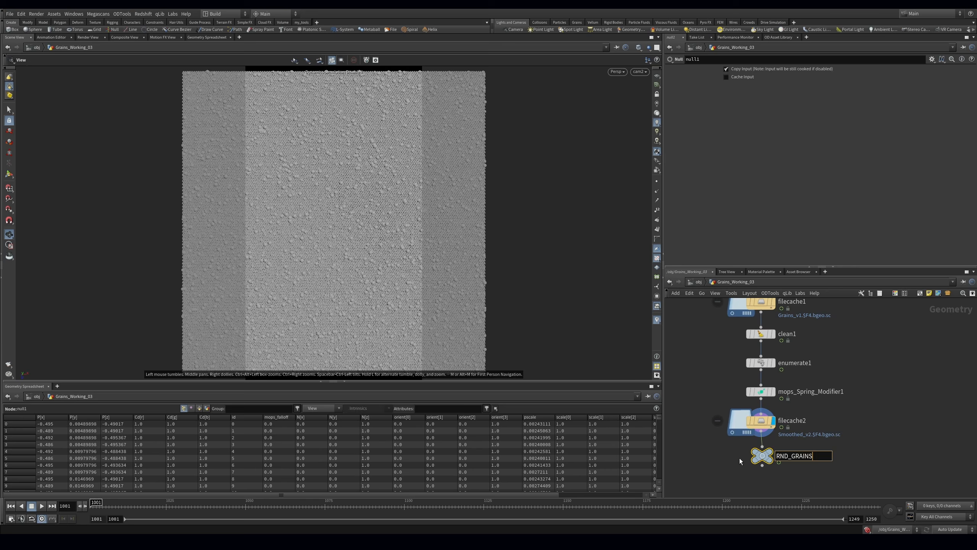
key(Return)
- Colour the RND_GRAINS null black and give it a different node shape
key(c)
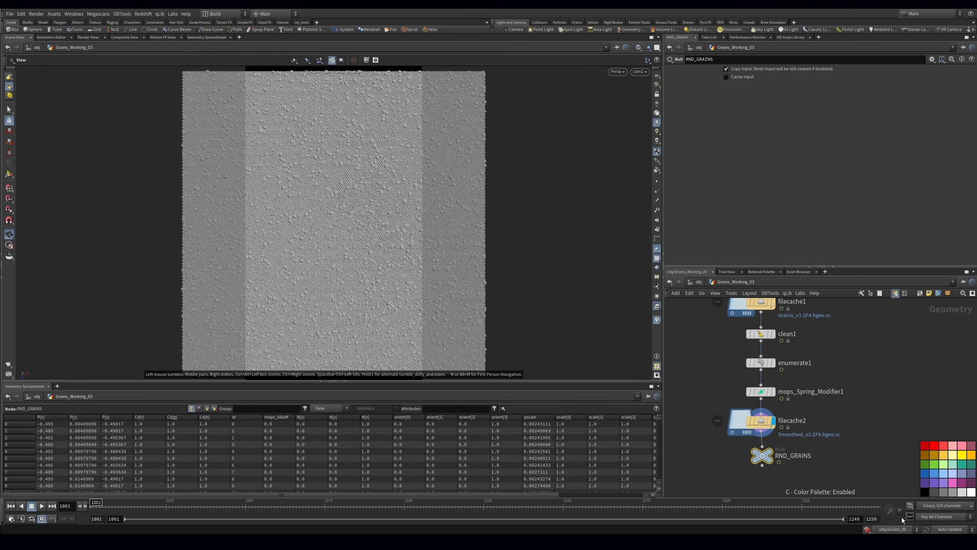
click(934, 492)
key(z)
click(937, 455)
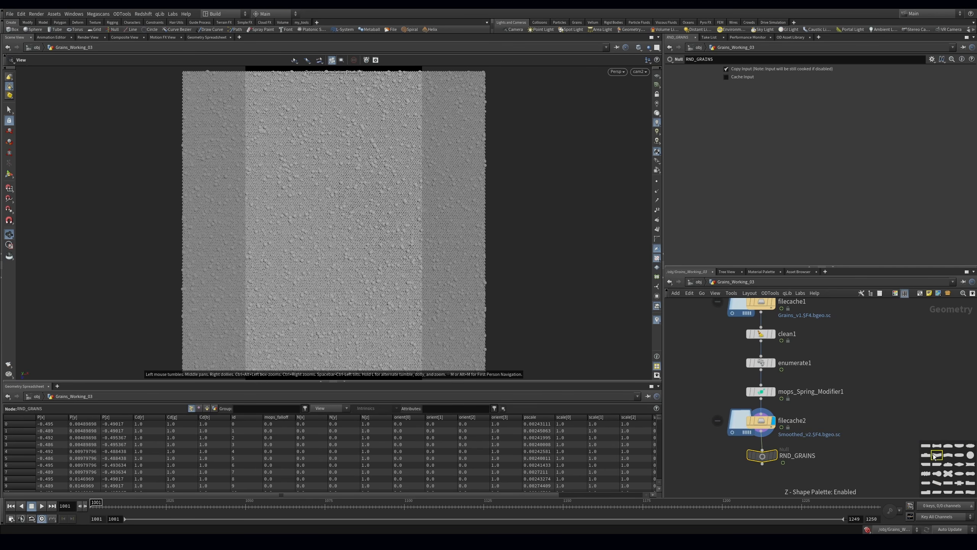
- Copy the RND_GRAINS null, paste it at the object level as a merge object, and colour that object red
key(ctrl+c)
key(u)
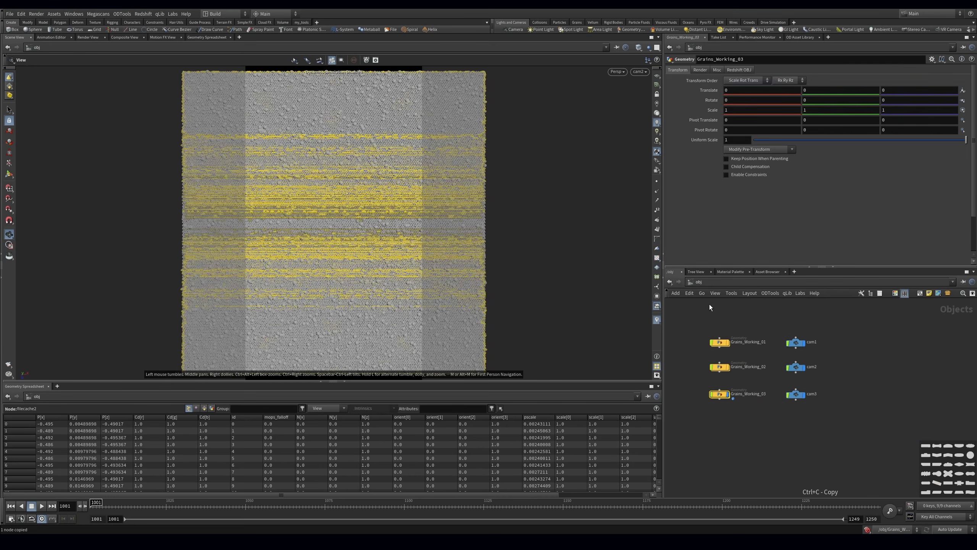
key(ctrl+v)
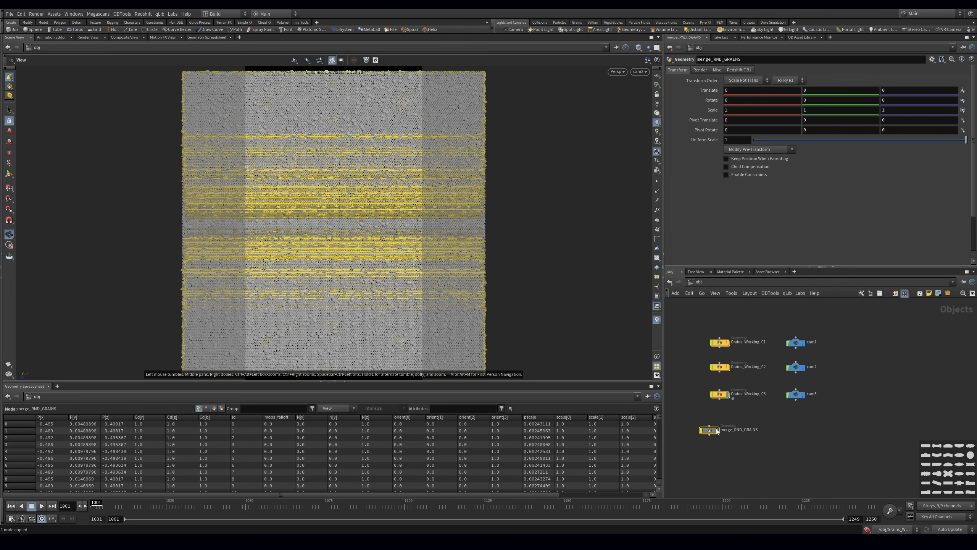
key(c)
click(935, 445)
- Rename the merge object to RND_GRAINS and place it beside Grains_Working_03
middle_drag(709, 432, 831, 454)
drag(831, 454, 771, 428)
double_click(797, 426)
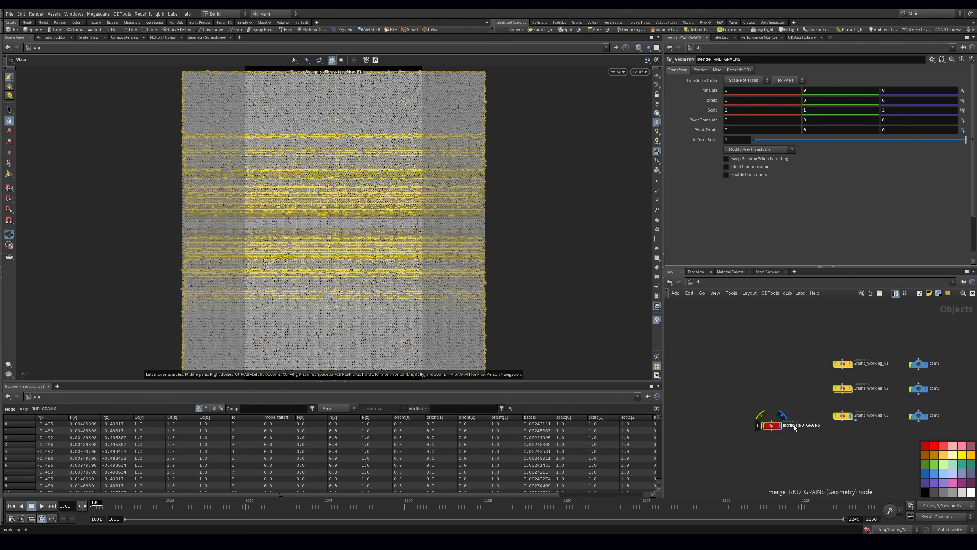
key(BackSpace)
key(Return)
click(846, 416)
click(850, 417)
drag(777, 426, 776, 420)
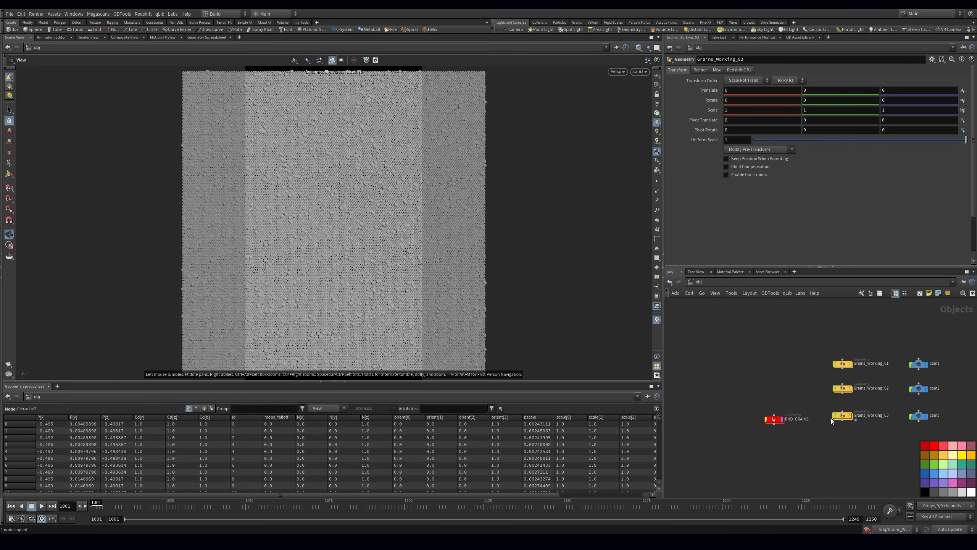
- Check the RND_GRAINS null inside Grains_Working_03, save the scene, and align the RND_GRAINS object with Grains_Working_03
double_click(841, 416)
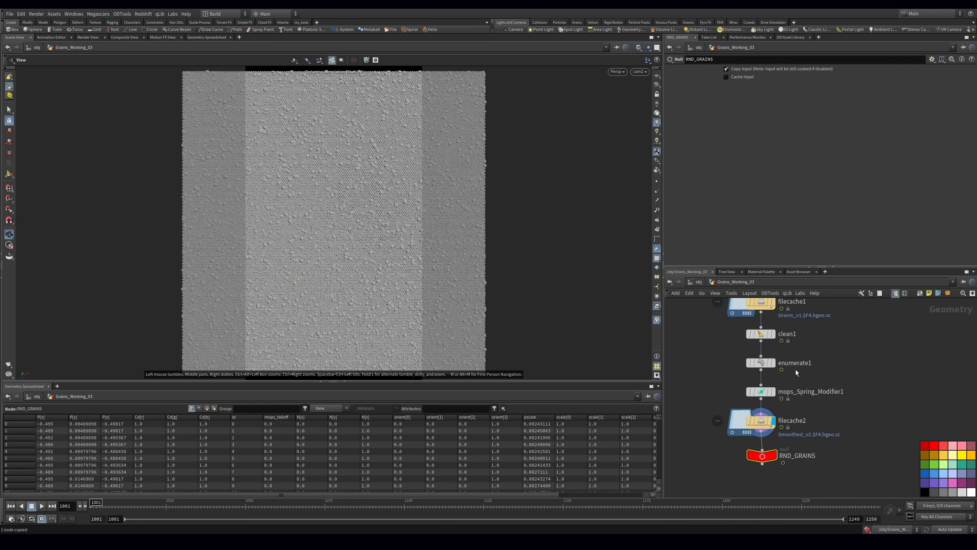
click(698, 283)
key(ctrl+s)
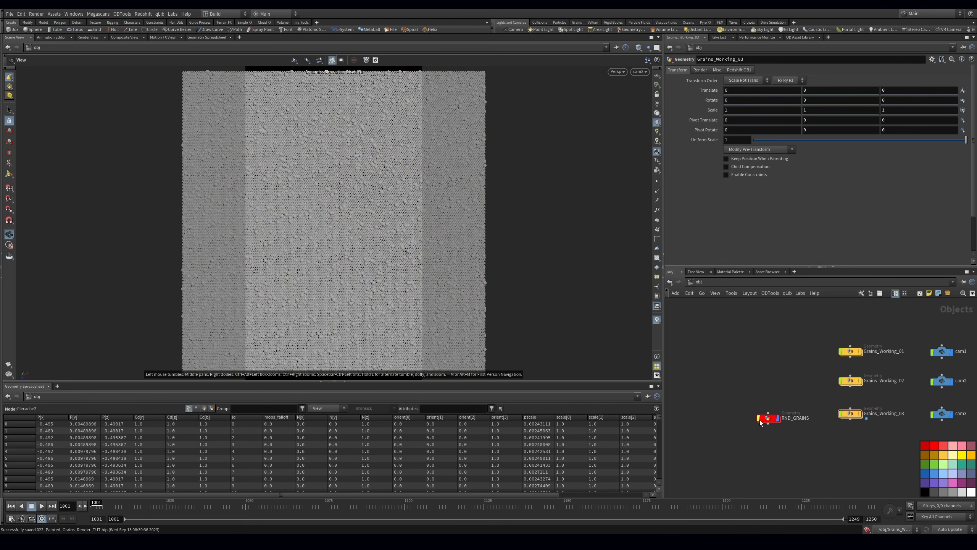
click(770, 422)
drag(770, 421, 775, 416)
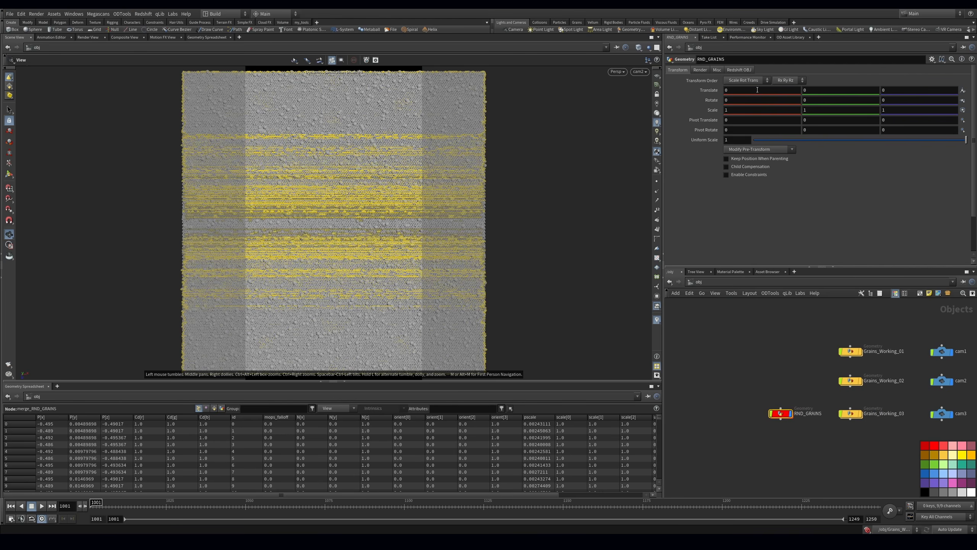
- Set the RND_GRAINS object to render as particles in its Redshift object settings
click(740, 70)
click(834, 80)
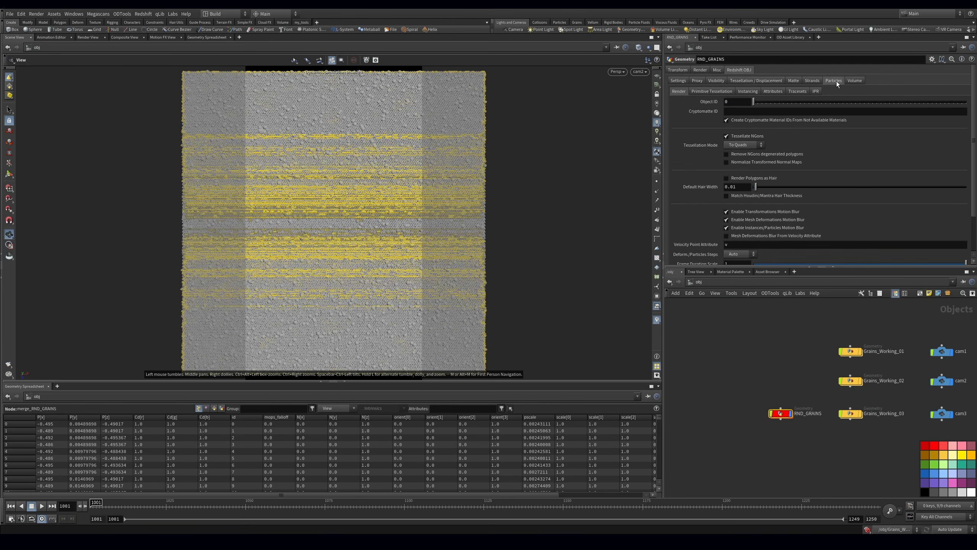
scroll(801, 370, up, 3)
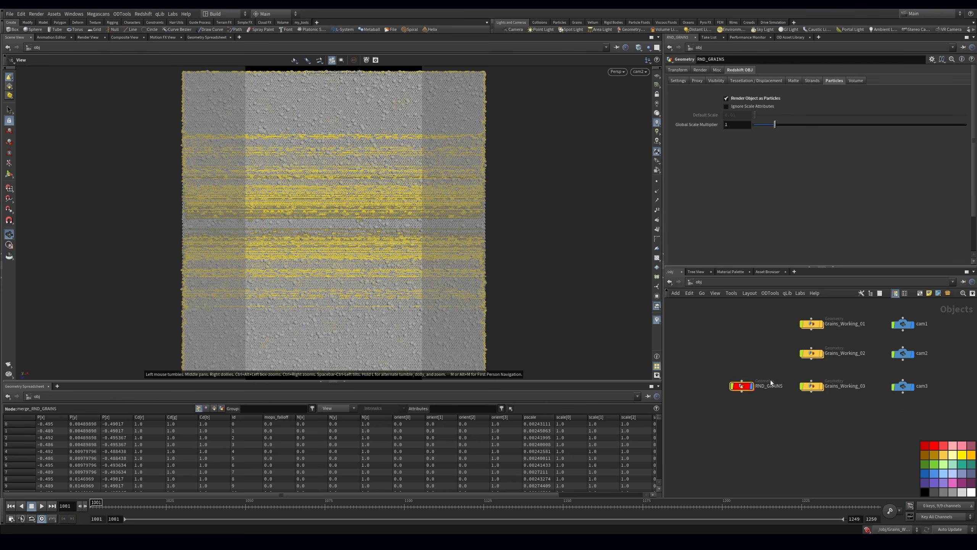
click(764, 372)
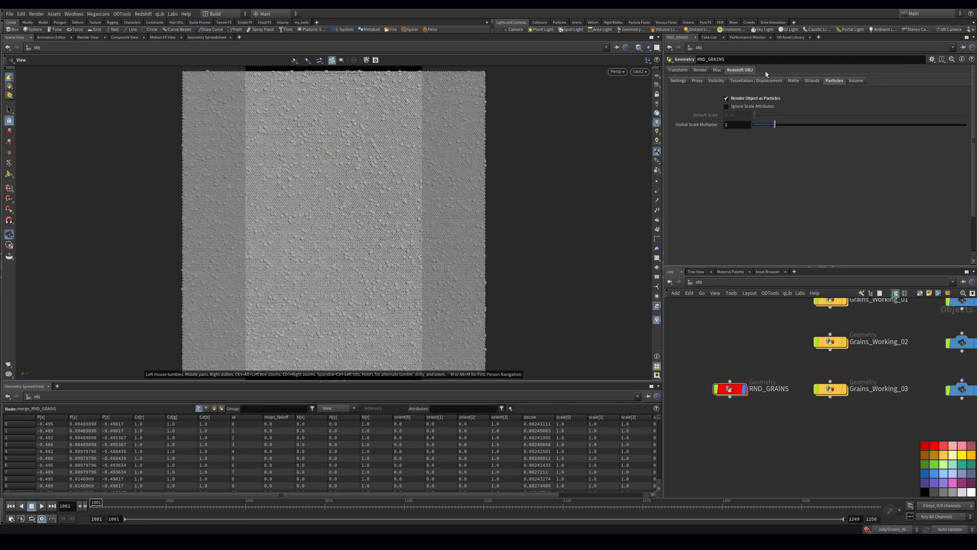
- Set network quickmark 1 at the obj level, quickmark 2 at mat and quickmark 3 at out
key(ctrl+1)
click(698, 281)
click(717, 310)
key(ctrl+2)
click(698, 281)
click(717, 325)
key(ctrl+3)
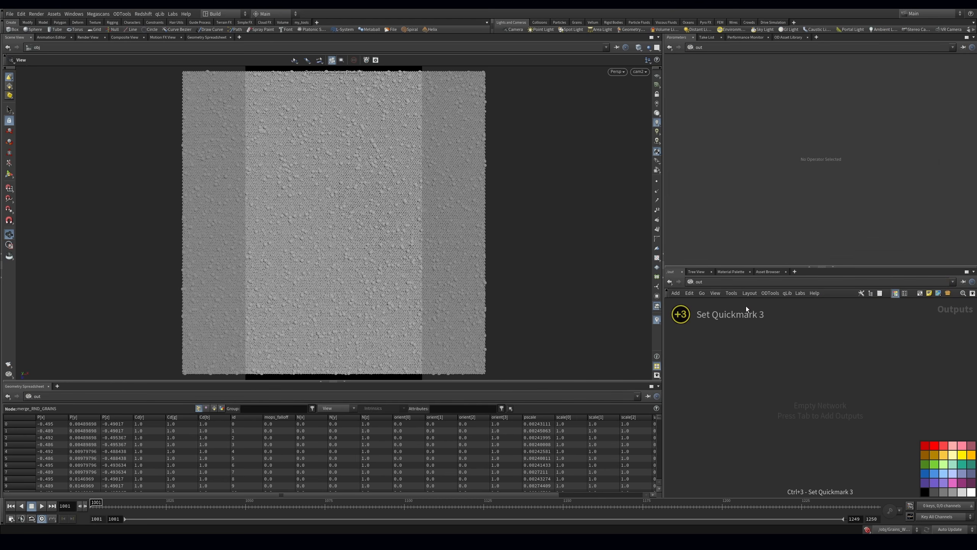
- Go to the mat network and create an RS Material Builder
key(2)
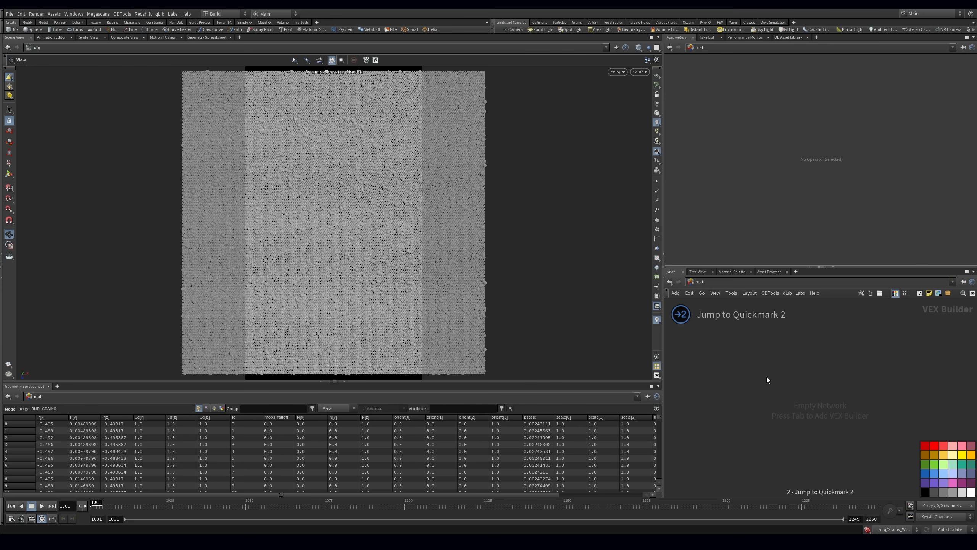
key(Tab)
text(reds)
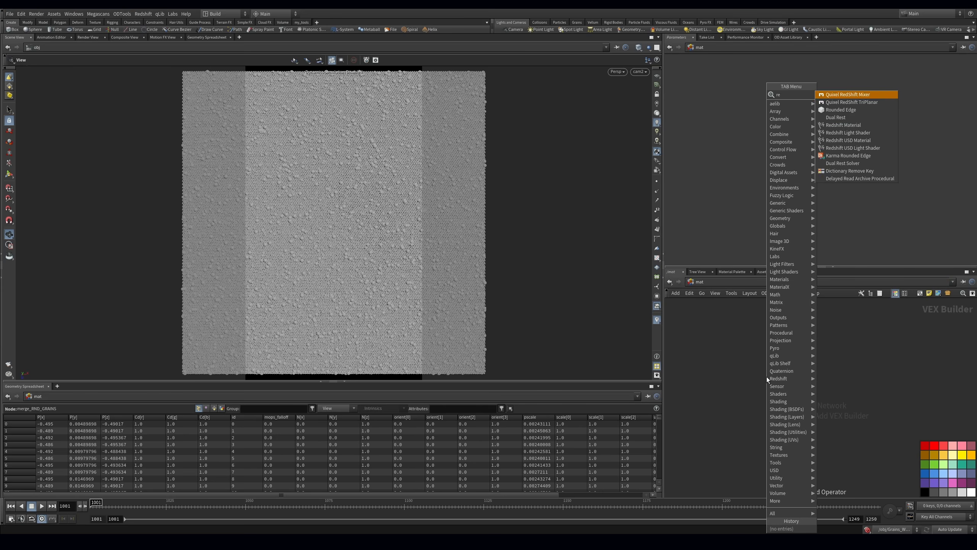
key(BackSpace)
key(BackSpace)
key(BackSpace)
key(BackSpace)
text(rs mater)
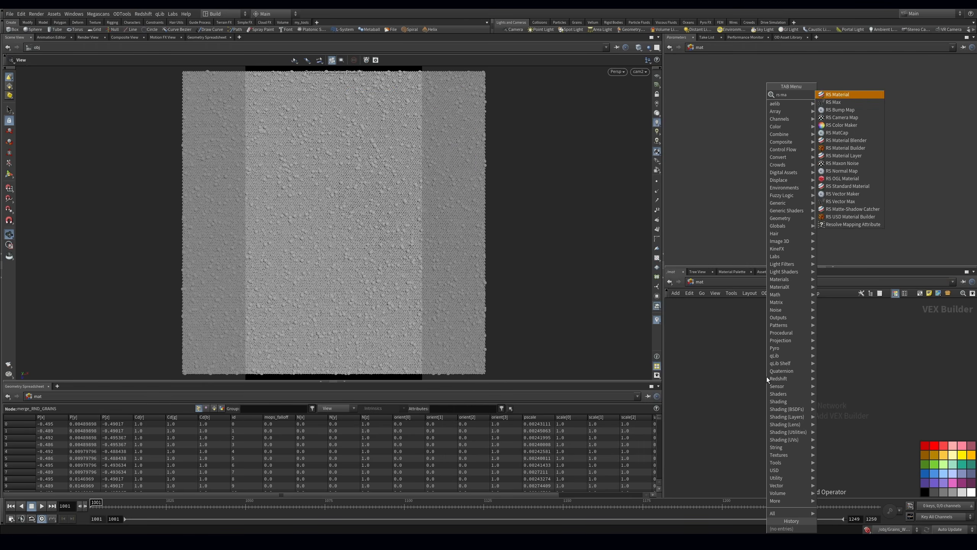
key(Down)
key(Down)
key(Return)
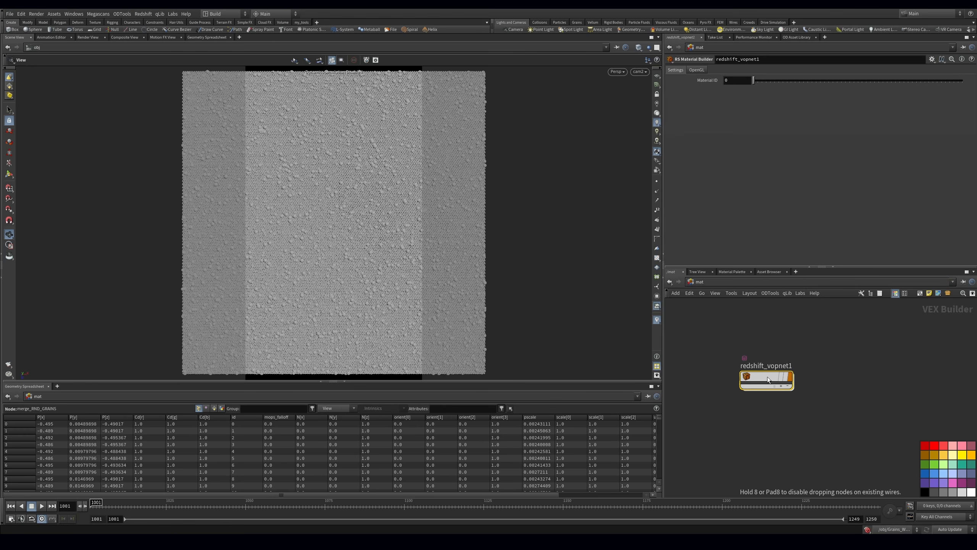
- Rename the new material builder to BG
double_click(790, 364)
drag(794, 365, 685, 371)
text(BG)
key(Return)
- Duplicate the BG material builder below the original and name the copy Grains
alt+drag(756, 375, 682, 414)
double_click(761, 411)
text(Grains)
key(Return)
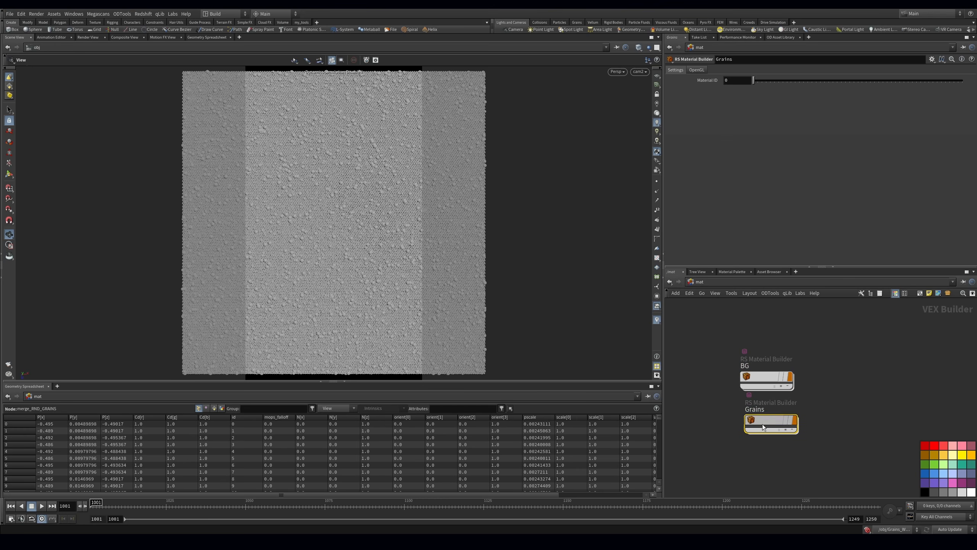
- Return to the obj level and add the saved BG backdrop object near RND_GRAINS
key(1)
key(Tab)
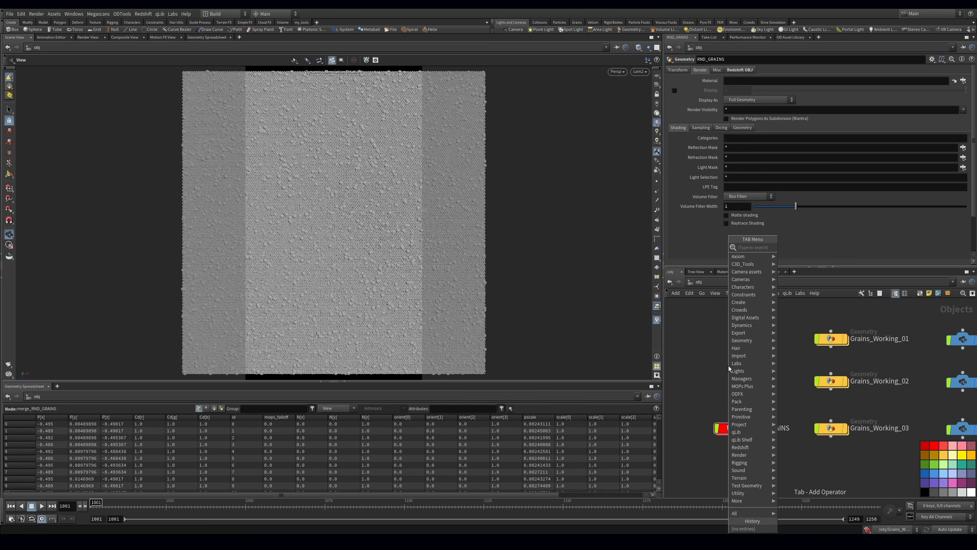
text(bg)
key(Return)
click(711, 372)
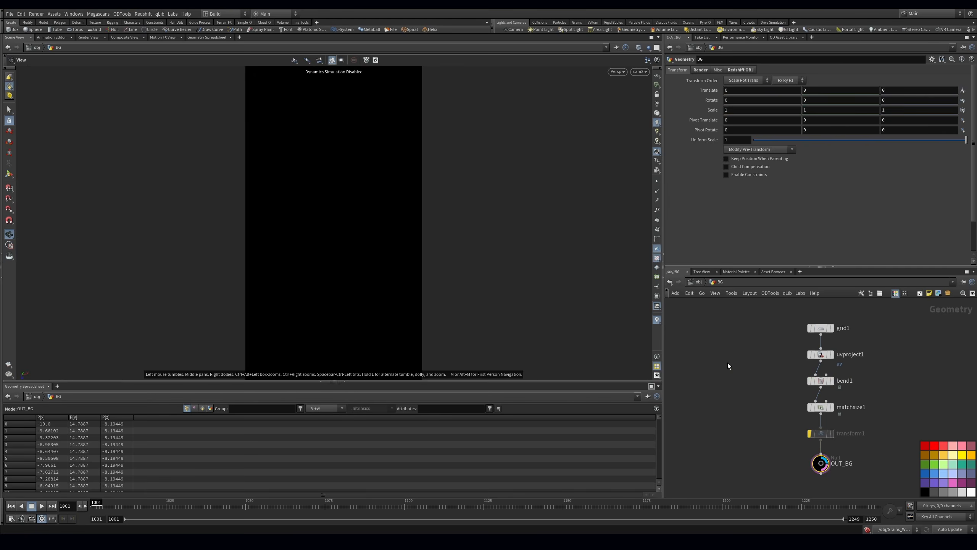
- Enter the BG network and examine the backdrop's geometry at the uvproject1, bend1 and matchsize1 nodes
key(i)
drag(839, 343, 840, 343)
key(r)
drag(772, 348, 825, 361)
key(r)
right_drag(352, 242, 85, 290)
drag(321, 231, 499, 189)
click(827, 463)
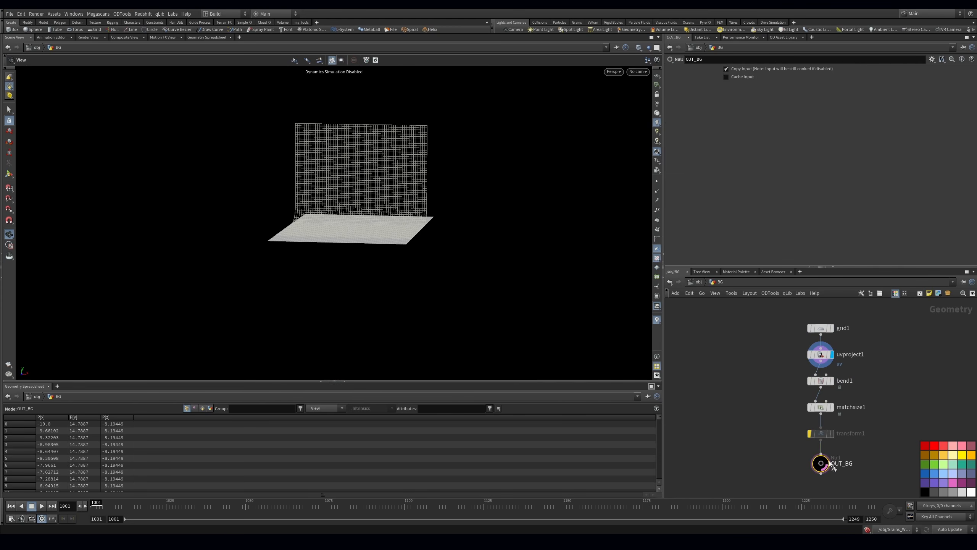
click(821, 380)
key(r)
drag(460, 235, 518, 238)
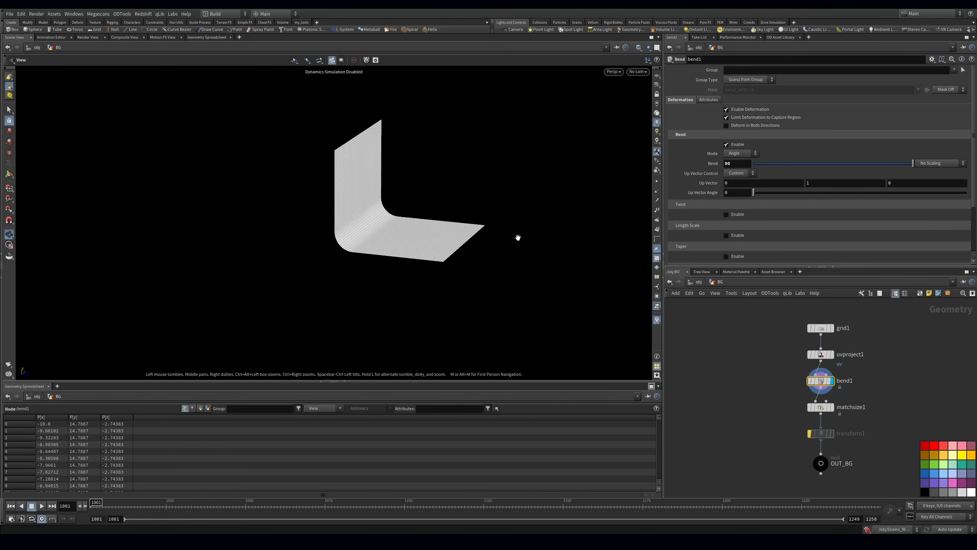
click(821, 407)
key(r)
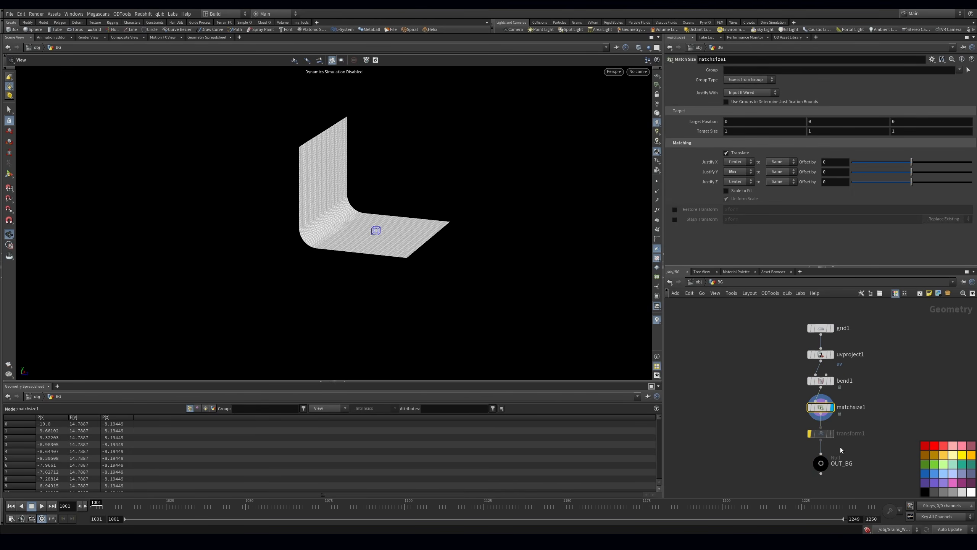
- Turn on the viewport's reference grid and display the backdrop's OUT_BG output
right_drag(373, 283, 403, 218)
drag(403, 218, 424, 211)
click(656, 76)
mouse_move(362, 192)
mouse_down()
mouse_move(442, 170)
mouse_move(381, 192)
mouse_up()
drag(761, 456, 831, 477)
key(r)
middle_drag(877, 456, 841, 440)
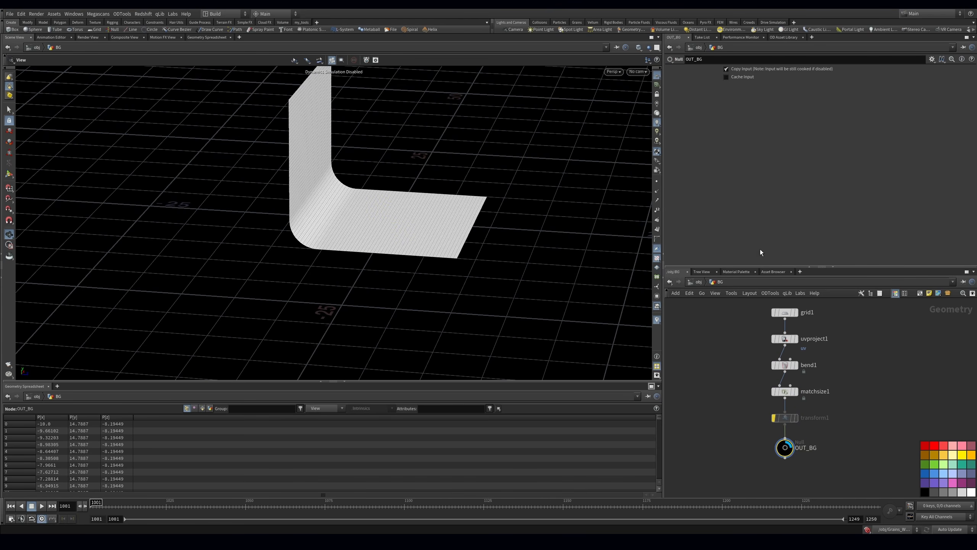
- Bring up the my_tools shelf with the custom tools
middle_drag(744, 377, 736, 401)
key(Tab)
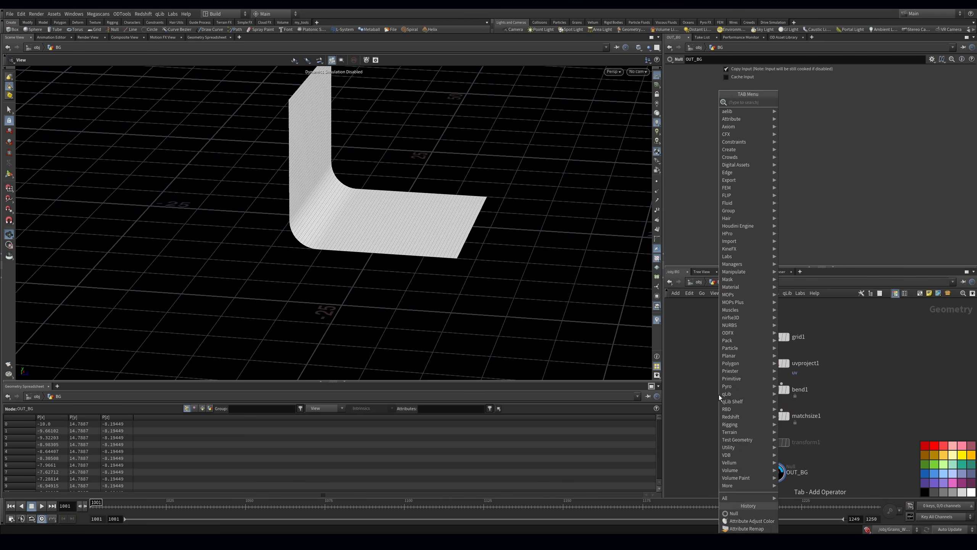
click(301, 22)
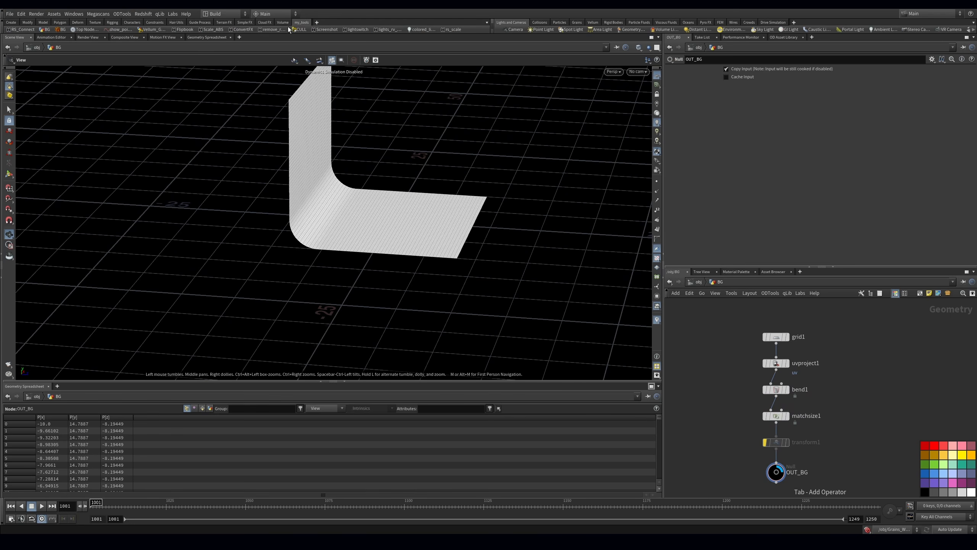
- Add the BG object to the my_tools shelf as a tool and delete that new tool
click(697, 282)
drag(710, 372, 462, 29)
right_click(471, 31)
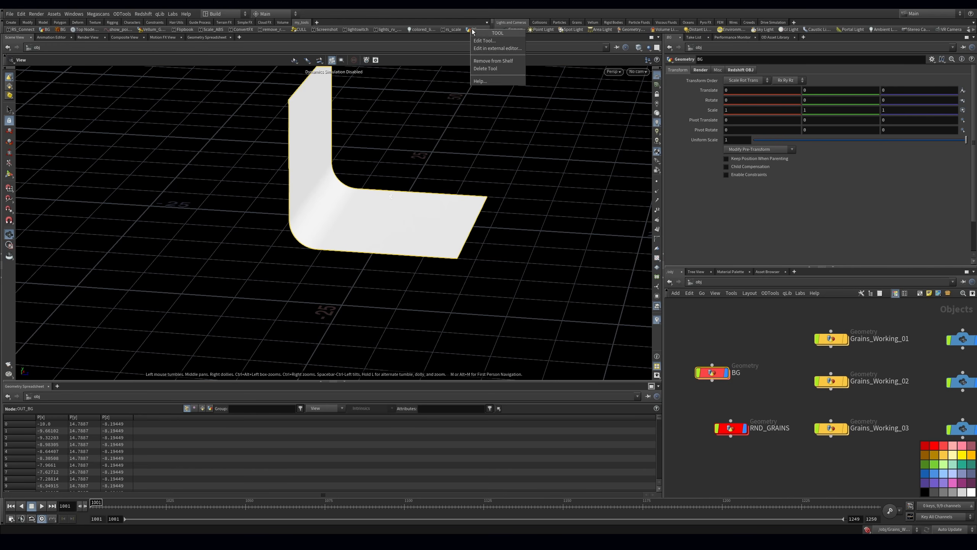
click(486, 75)
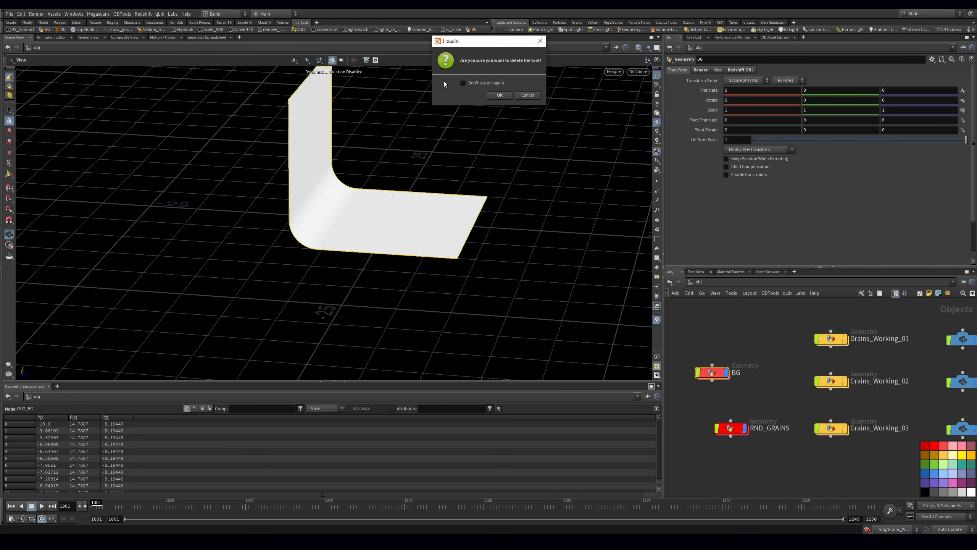
click(500, 95)
- Line up the BG object directly above RND_GRAINS in the obj network
drag(712, 372, 731, 375)
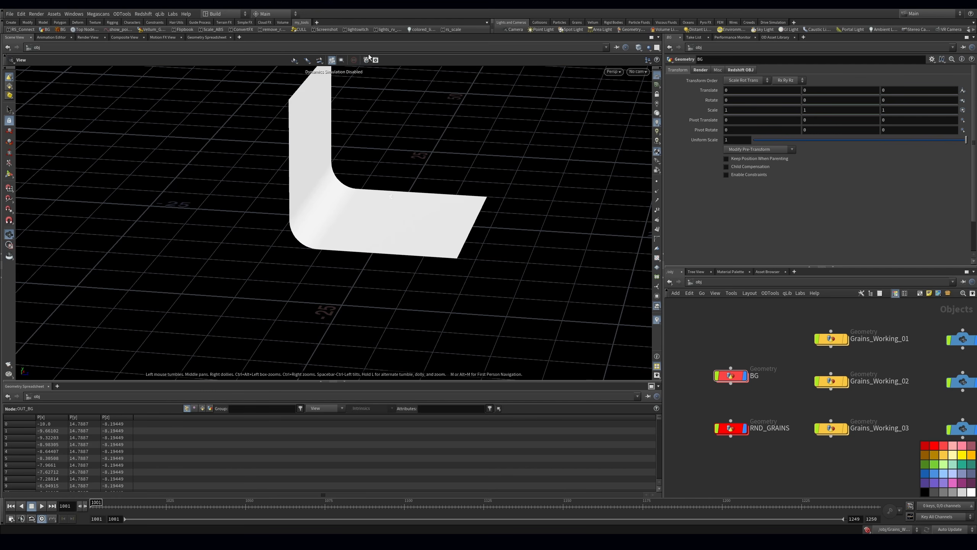
middle_drag(766, 394, 787, 369)
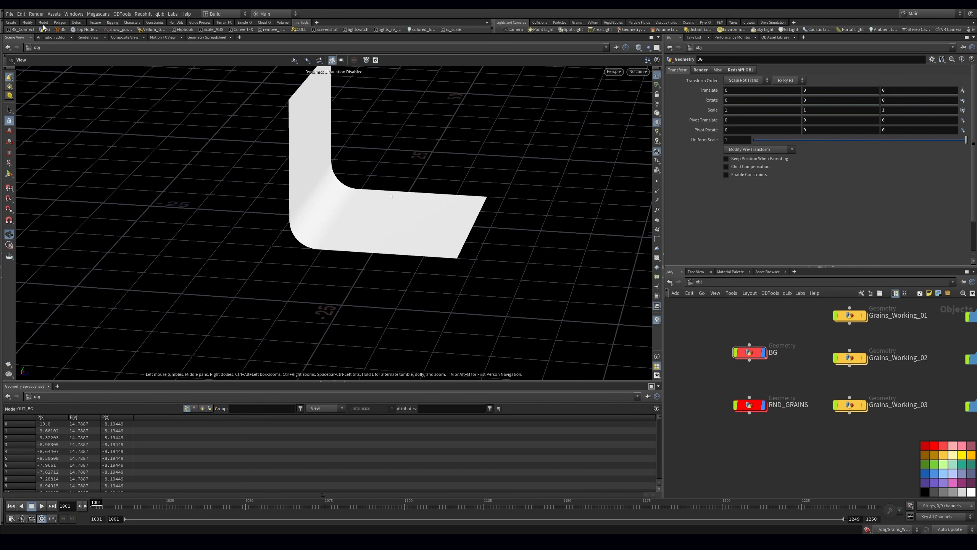
middle_drag(766, 383, 768, 406)
drag(418, 212, 393, 188)
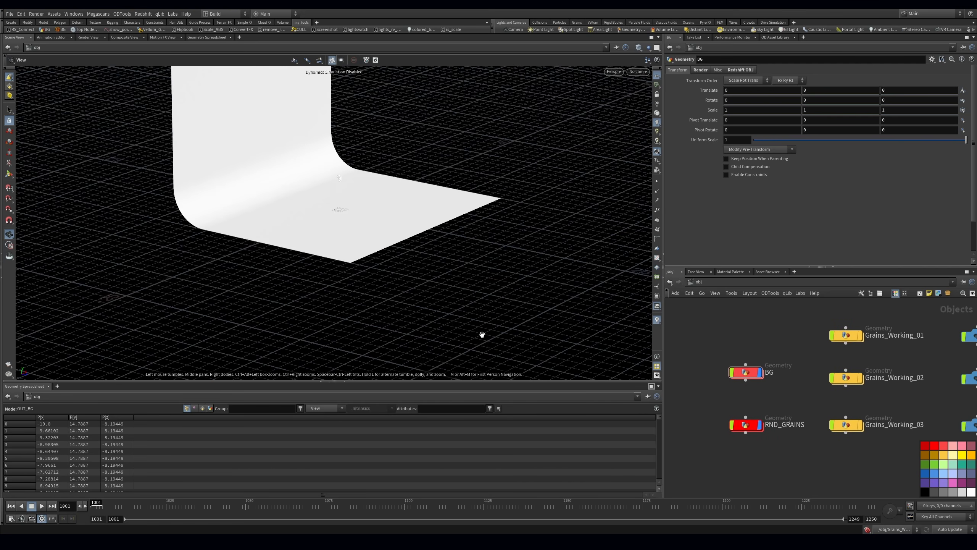
- Examine the grains against the backdrop from several angles and up close at frame 1065
right_drag(482, 335, 660, 92)
drag(349, 231, 314, 253)
right_drag(313, 253, 297, 273)
drag(296, 273, 422, 272)
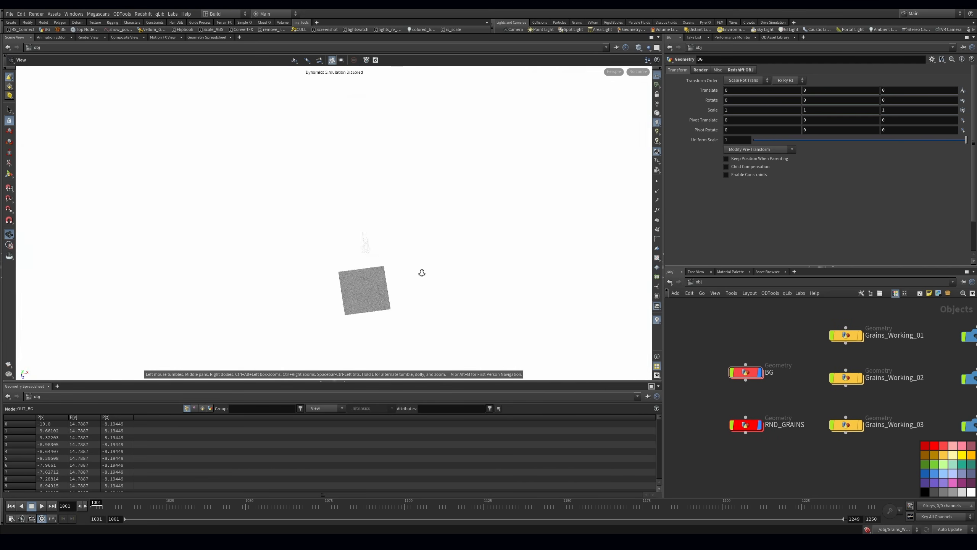
right_drag(422, 272, 408, 232)
drag(459, 239, 432, 173)
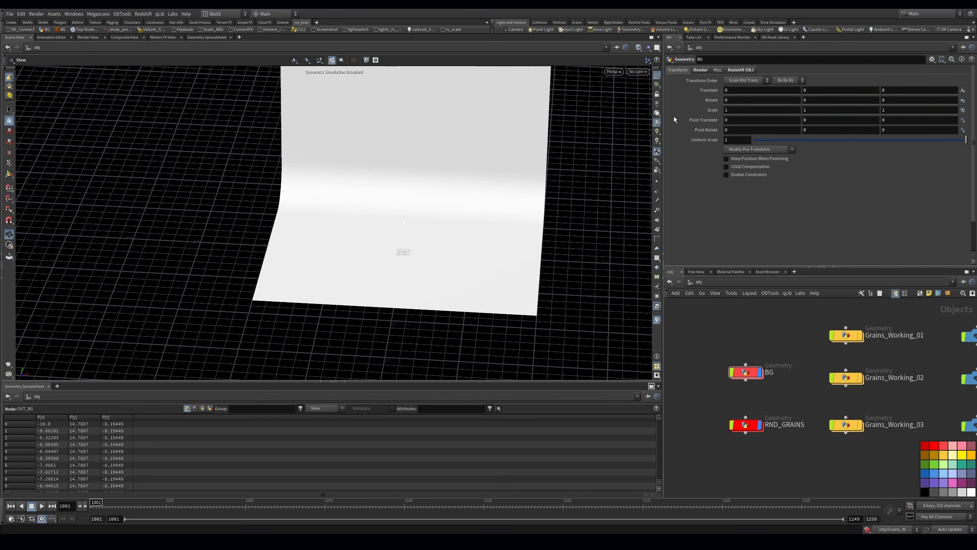
drag(227, 506, 294, 508)
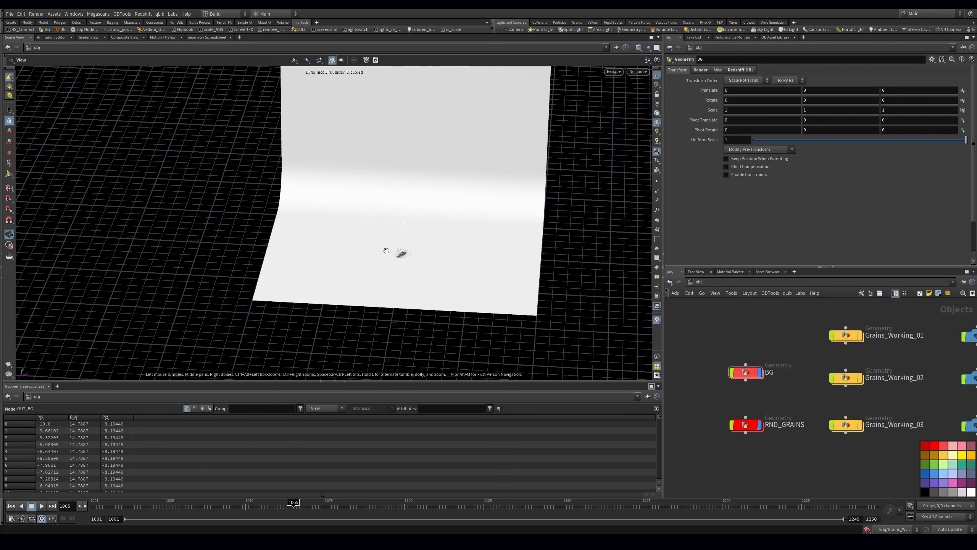
right_drag(386, 250, 759, 118)
drag(436, 277, 439, 330)
middle_drag(529, 260, 497, 227)
- Look through cam2 in the viewport and save the scene file
click(648, 73)
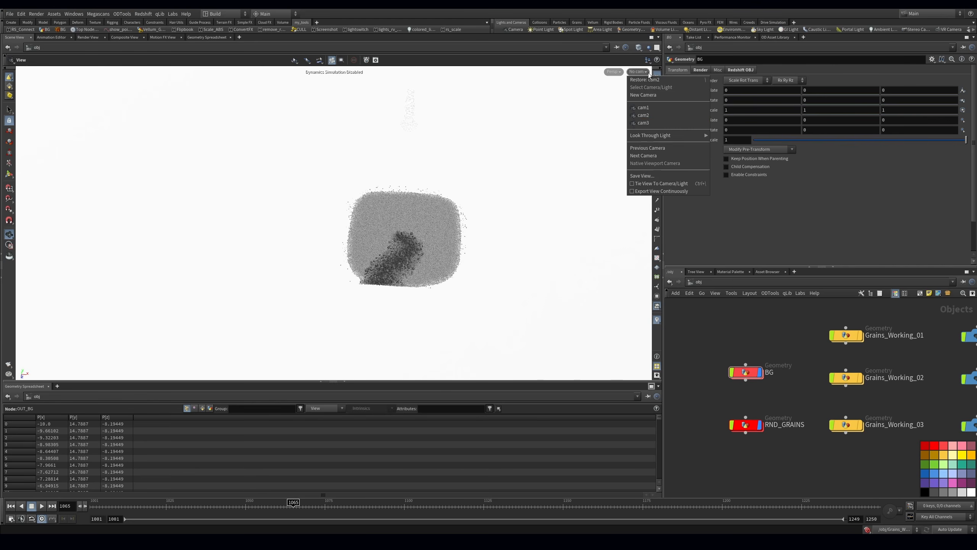
click(649, 123)
click(639, 73)
click(642, 115)
key(ctrl+s)
- Open the Grains_Working_03 network and move the RND_GRAINS null slightly further below filecache2
middle_drag(792, 392, 743, 372)
key(3)
key(2)
key(1)
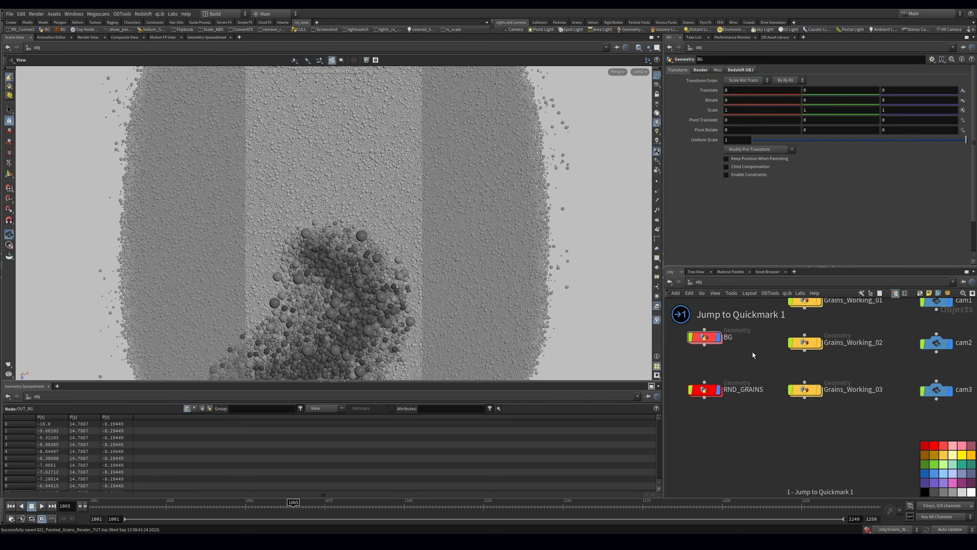
double_click(805, 389)
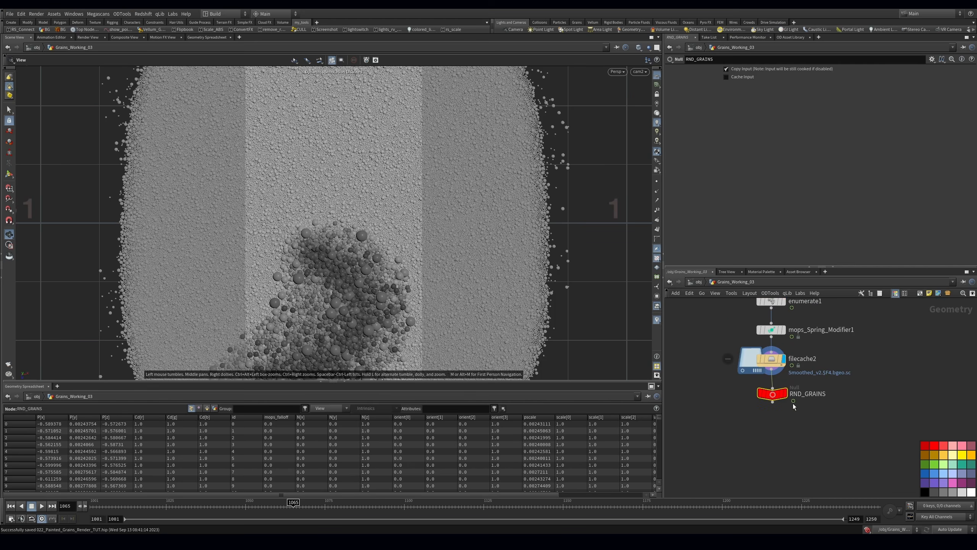
drag(774, 399, 773, 408)
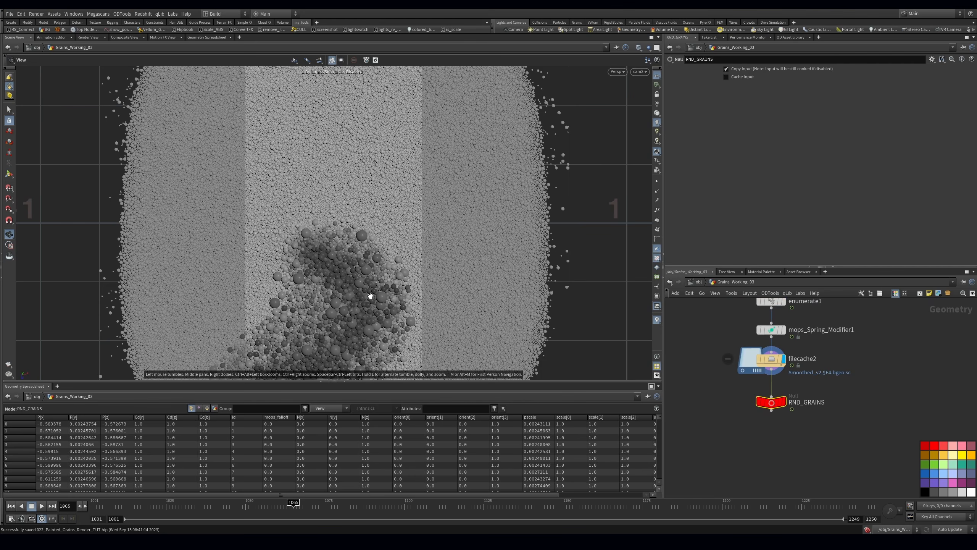
- Insert an Attribute Adjust Color node between filecache2 and RND_GRAINS
key(Tab)
text(attad)
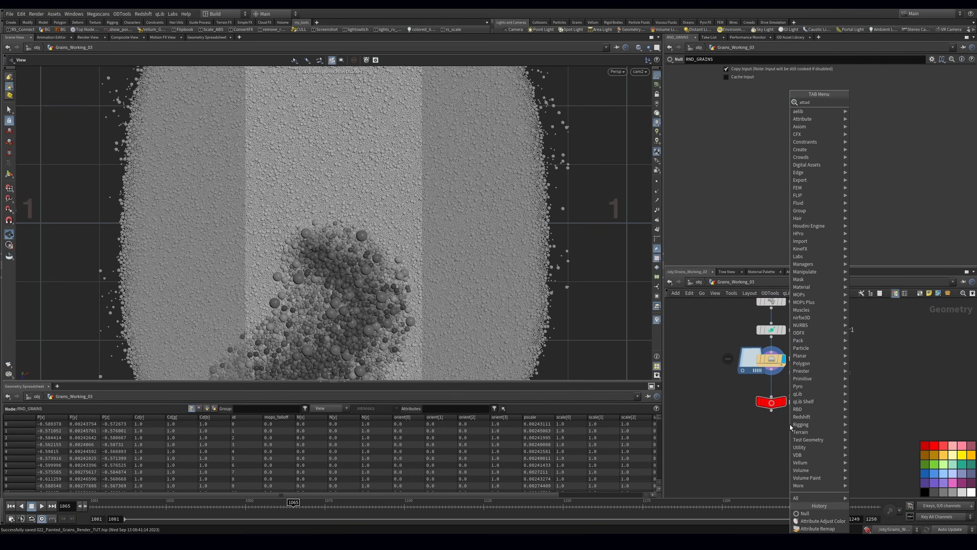
key(Return)
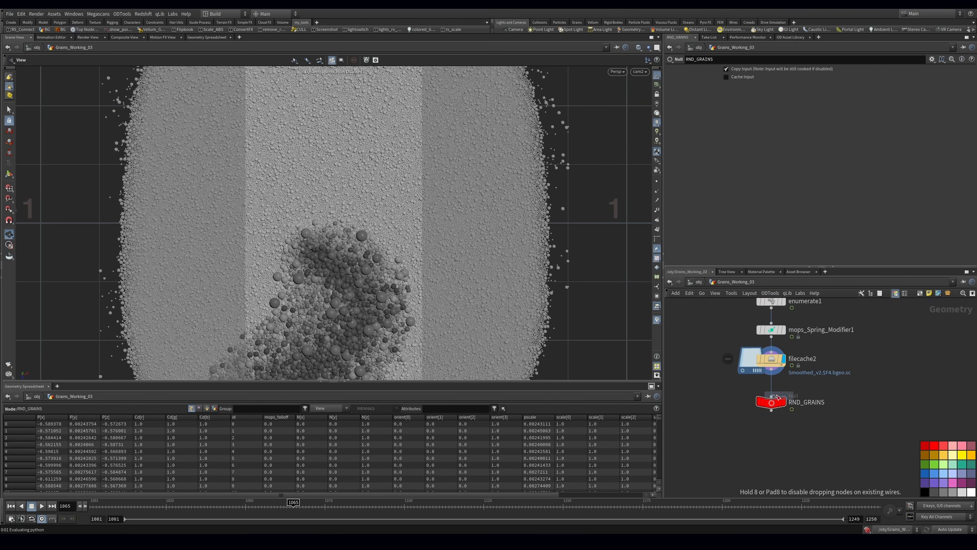
click(774, 388)
key(ctrl+s)
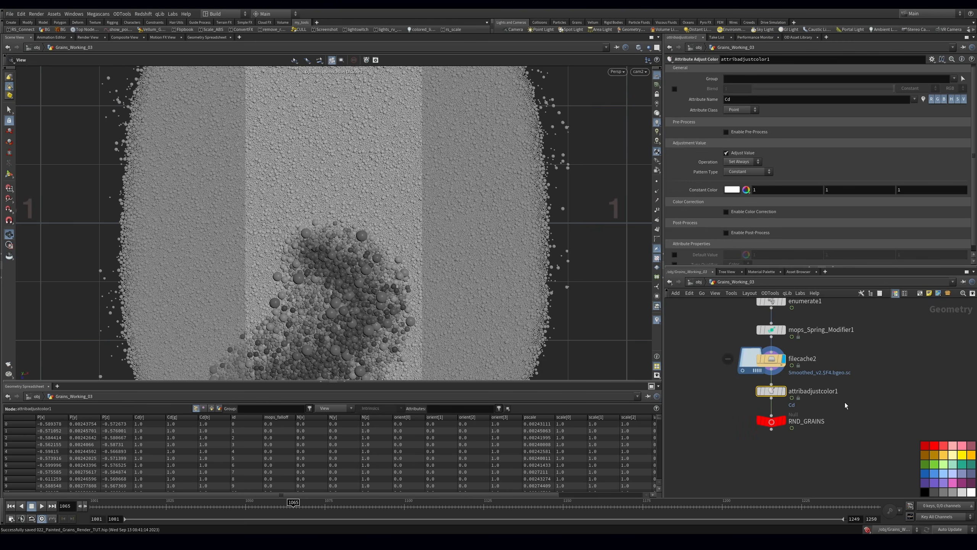
- Make attribadjustcolor1 remap the Cd attribute with its computed source range and a black-to-white color ramp
click(752, 171)
click(746, 190)
drag(747, 191, 708, 197)
text(Cd)
key(Return)
click(938, 198)
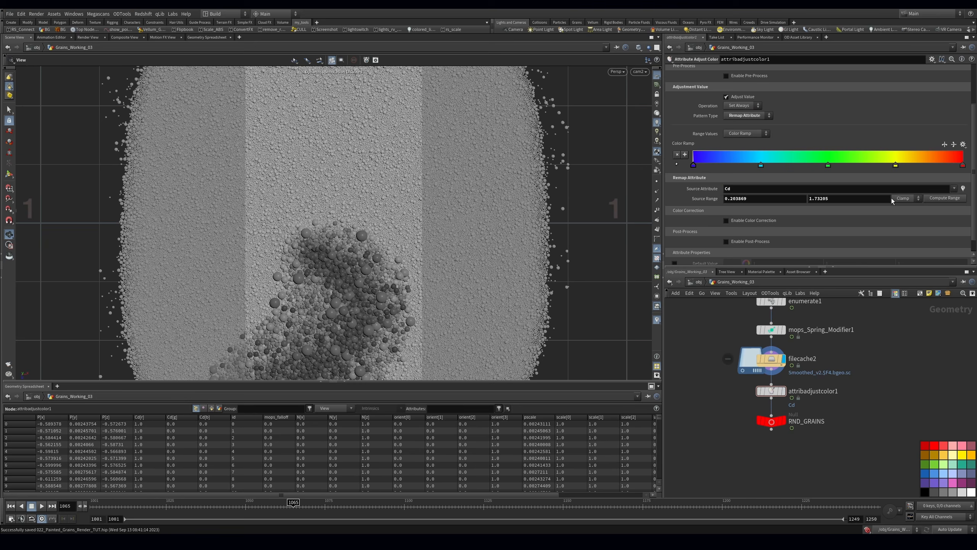
click(944, 144)
click(954, 179)
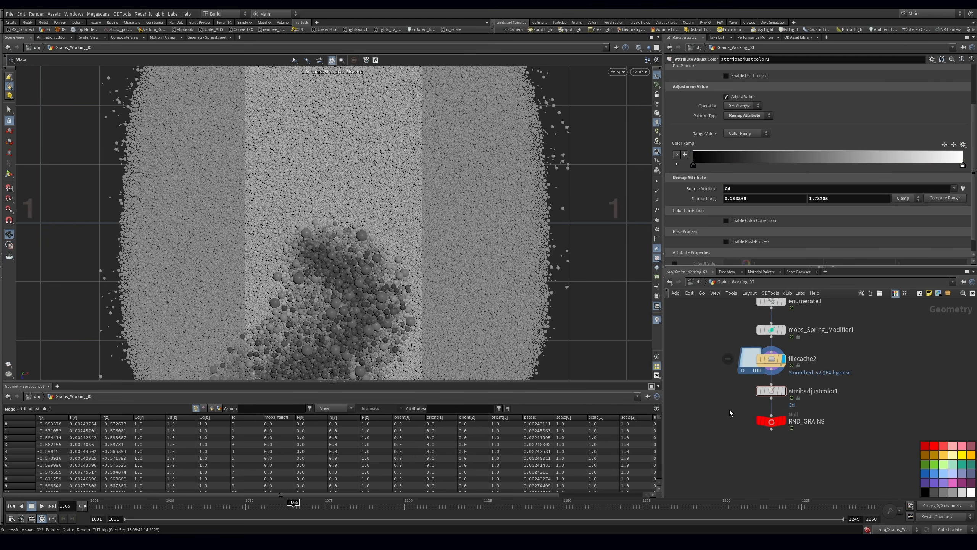
- Display attribadjustcolor1, set its source range to 0–1 and shift the ramp's black point toward the white end
click(782, 391)
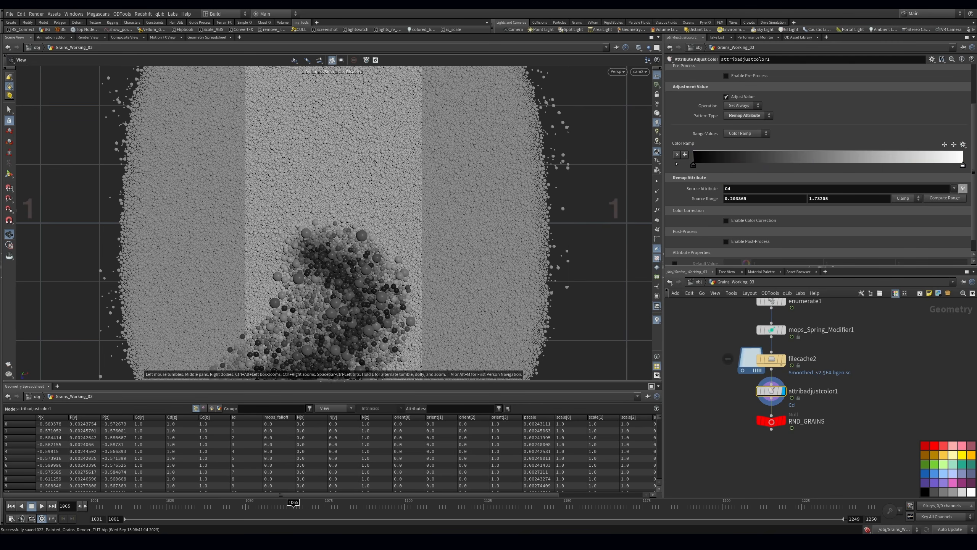
double_click(854, 198)
text(1)
key(Return)
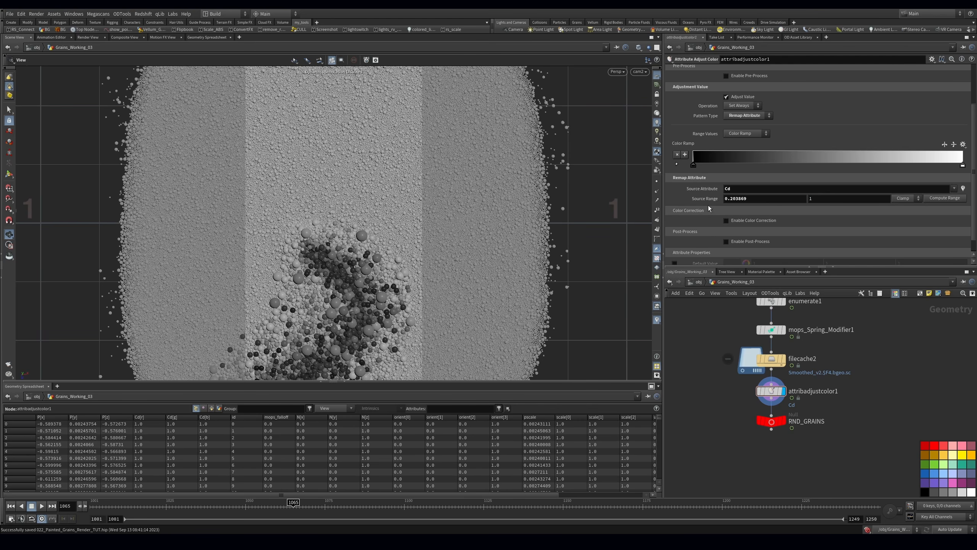
double_click(785, 198)
text(0)
key(Return)
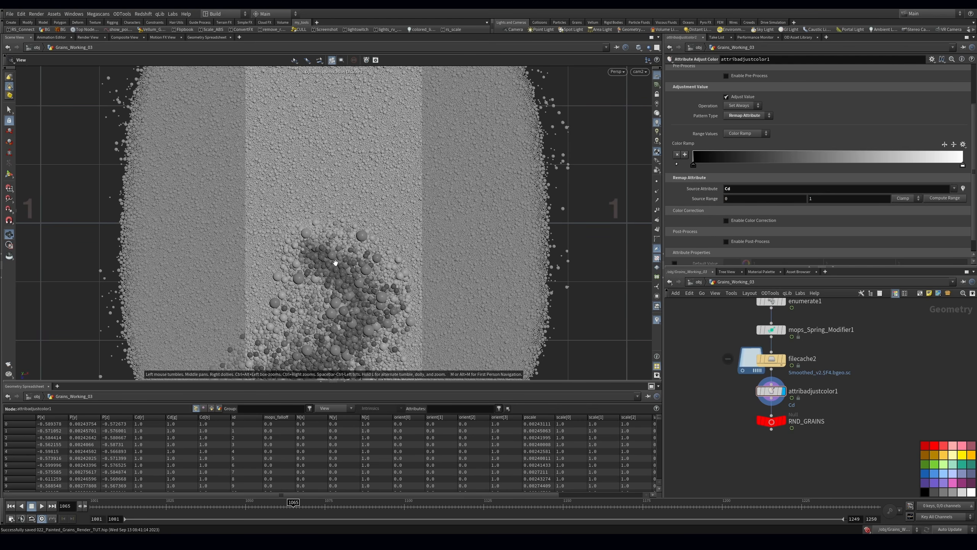
mouse_move(694, 166)
mouse_down()
mouse_move(753, 166)
mouse_move(725, 164)
mouse_up()
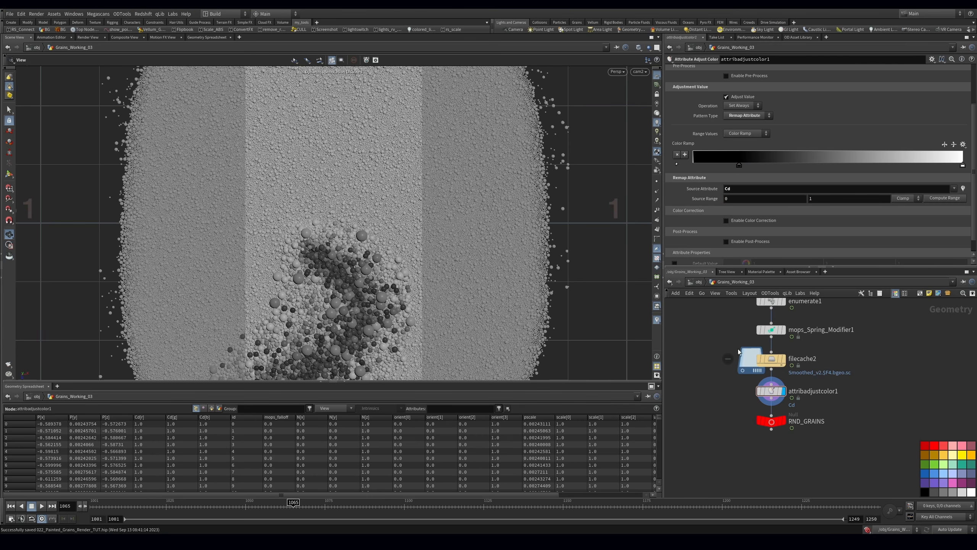
- Compare the remapped color with filecache2's original color and raise the source range maximum to 1.9
click(771, 359)
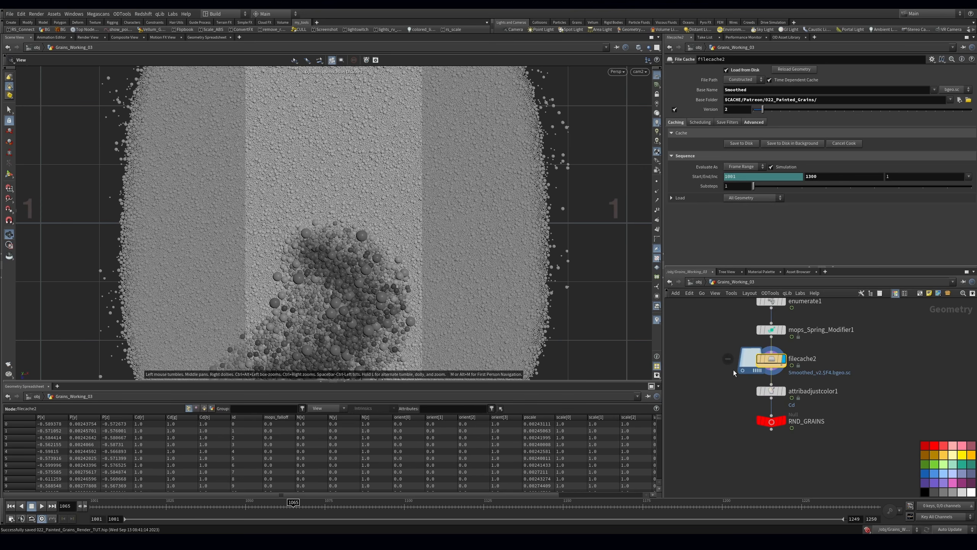
click(771, 391)
middle_drag(819, 199, 856, 209)
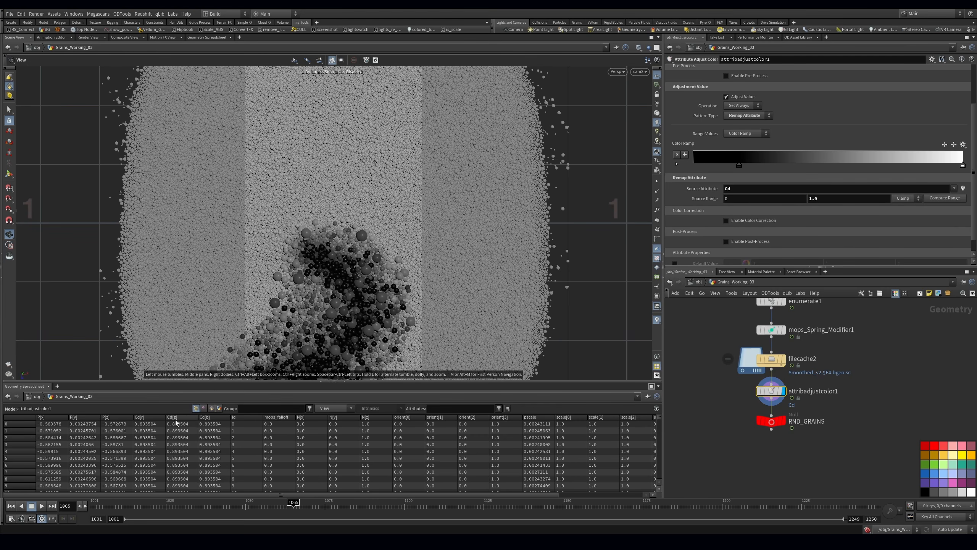
- Sort the adjusted point data in both directions by Cd[g], and by Cd[b]
click(193, 417)
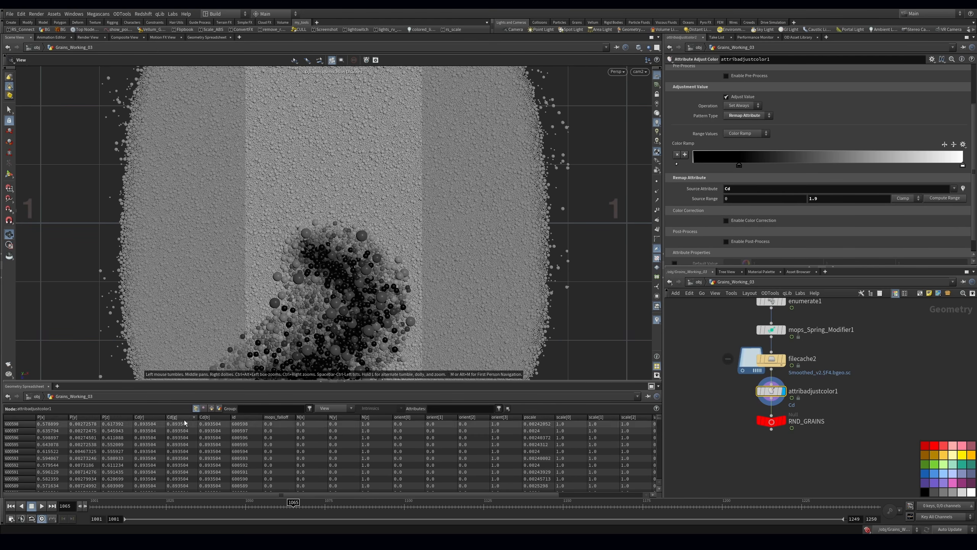
click(194, 416)
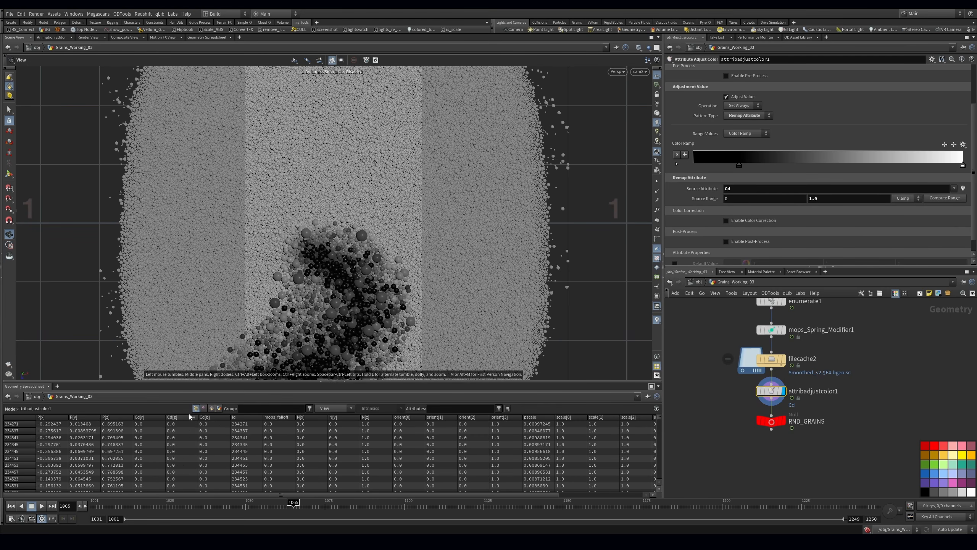
click(216, 417)
- Try Cycle as the out-of-range mode of the Cd remap and return it to Clamp
click(904, 198)
click(916, 214)
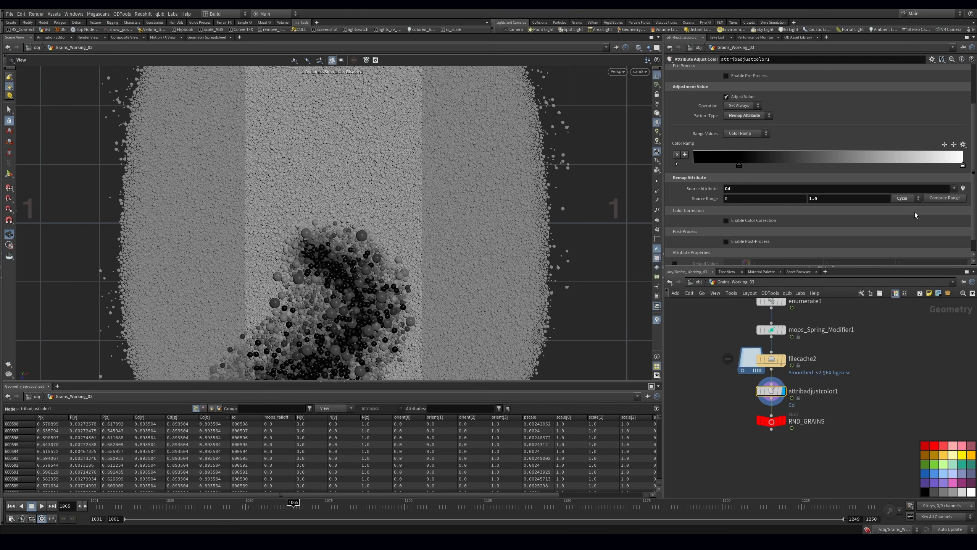
click(908, 198)
click(901, 205)
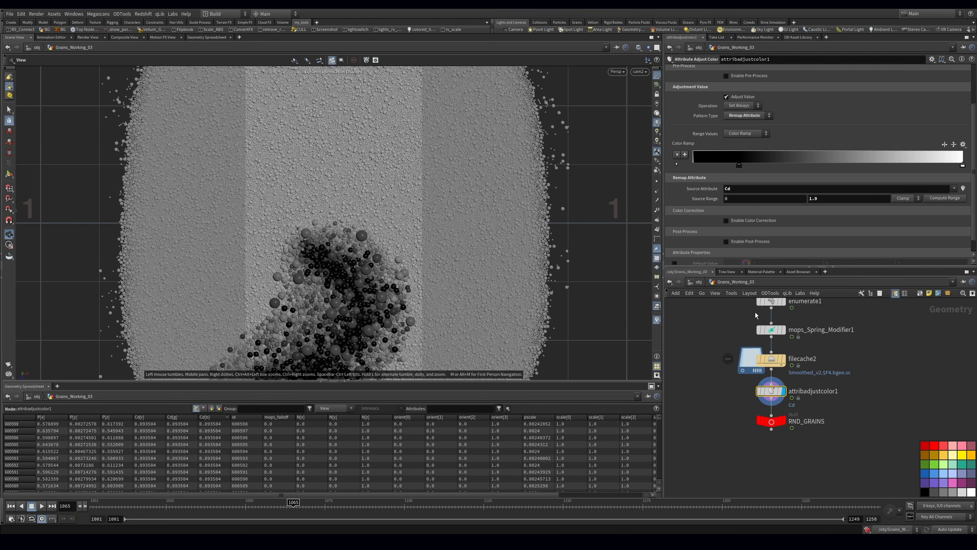
- Delete the attribadjustcolor1 node from the grain network and save the scene
drag(850, 414, 849, 414)
key(Delete)
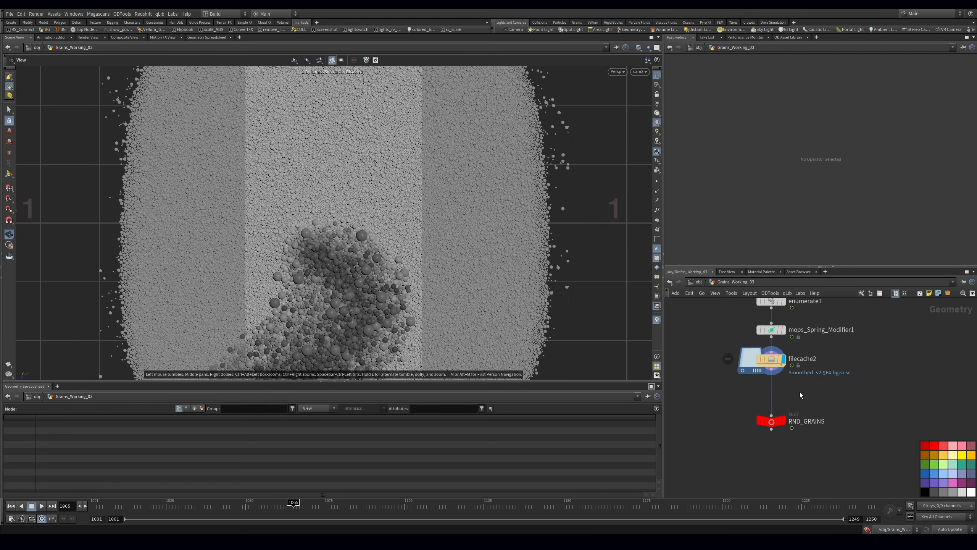
key(ctrl+s)
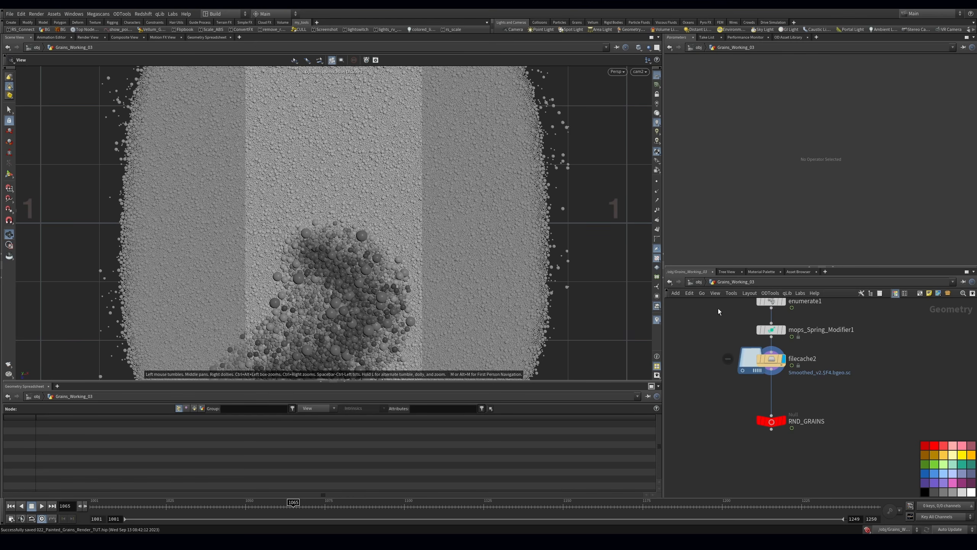
- Assign the Grains material from the mat network to the RND_GRAINS object and save the scene
click(698, 283)
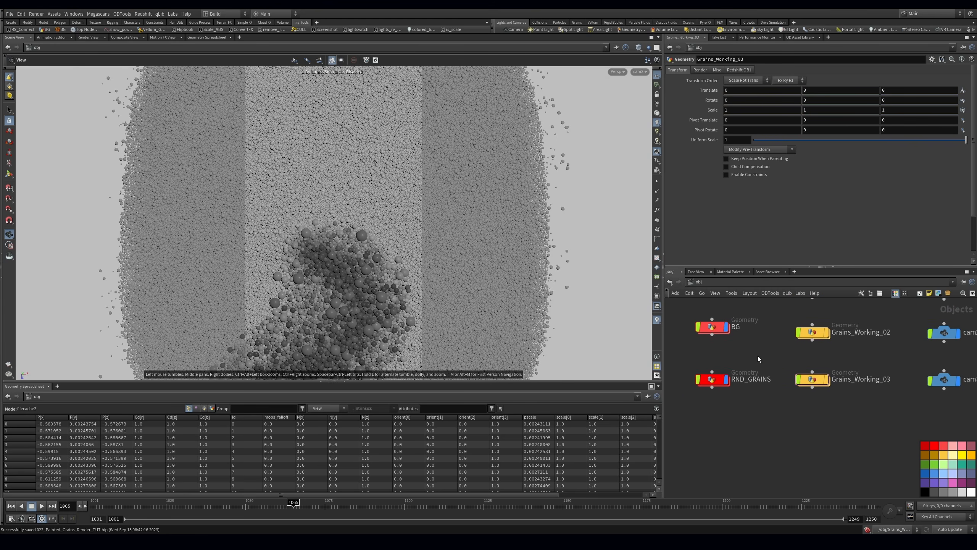
middle_drag(757, 351, 756, 358)
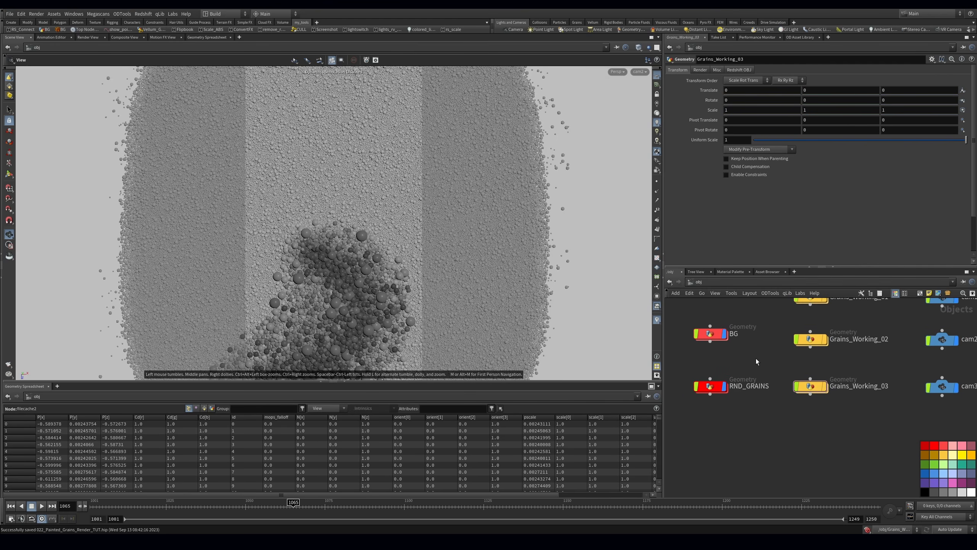
key(2)
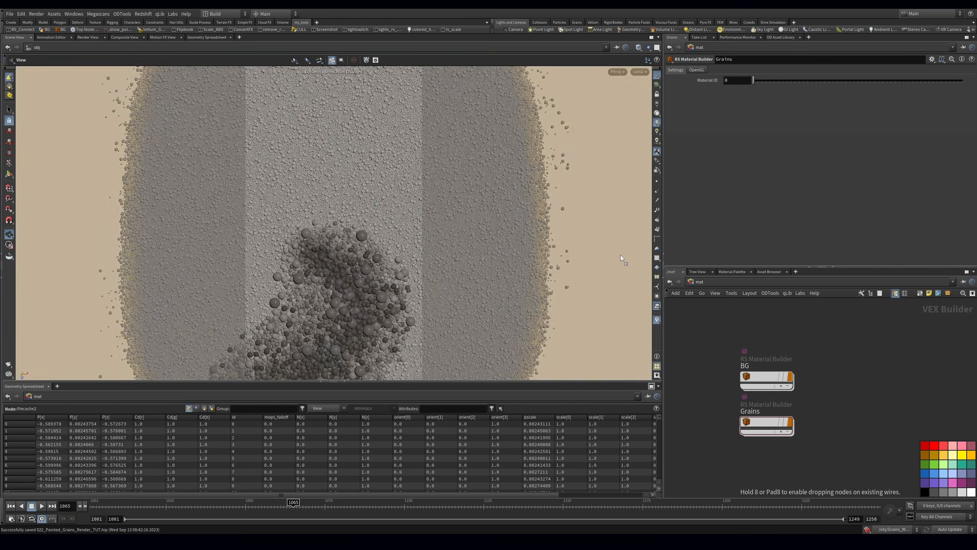
drag(764, 421, 400, 264)
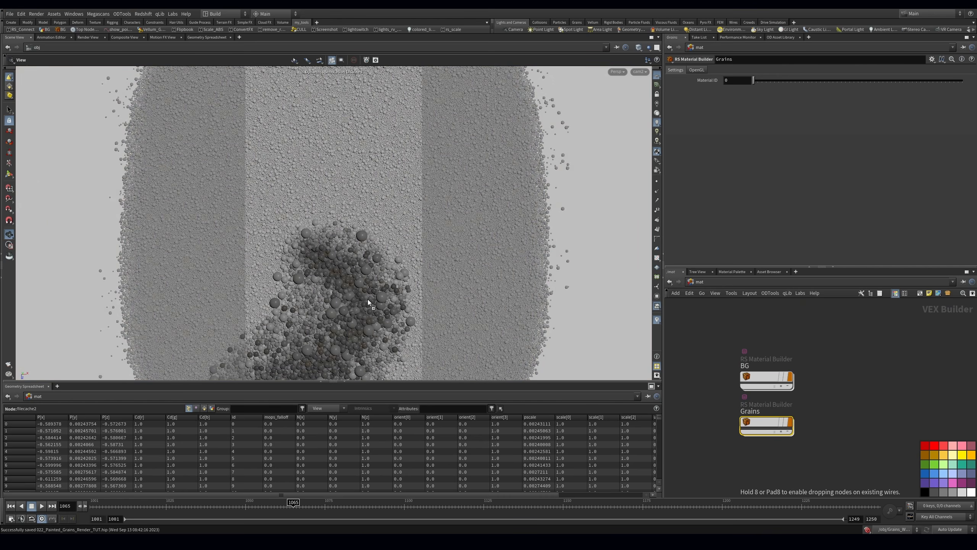
drag(381, 311, 381, 311)
key(1)
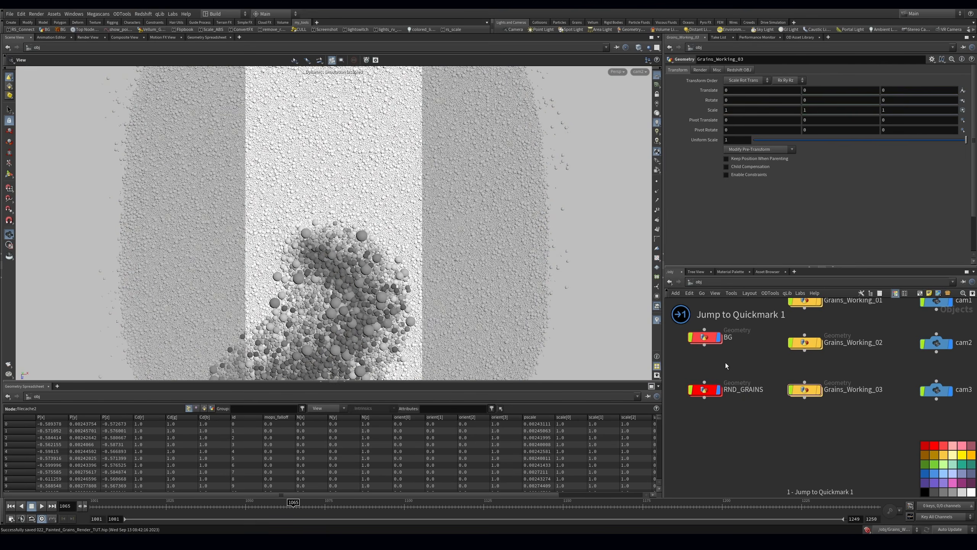
key(ctrl+s)
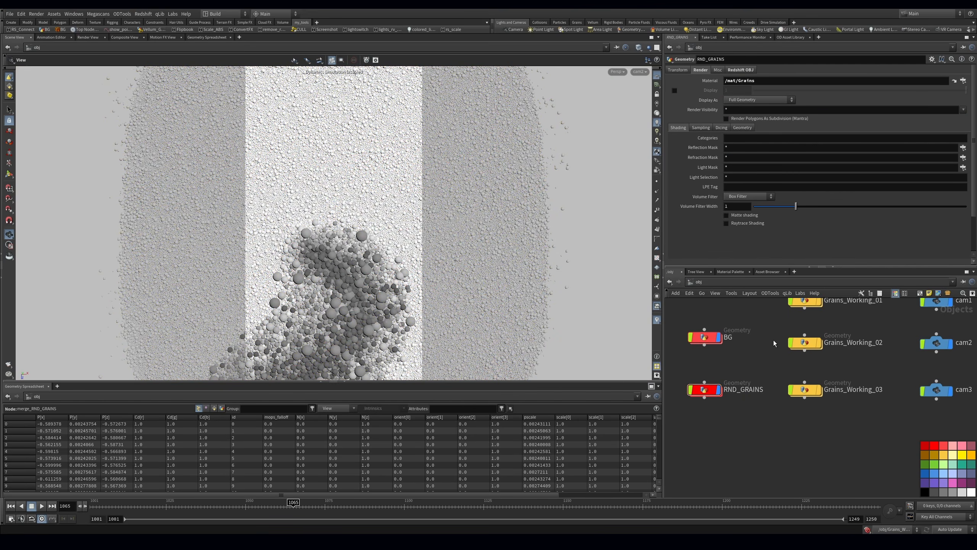
- Add a Redshift light to the obj network and place it beside the camera nodes
scroll(776, 355, down, 1)
scroll(692, 385, down, 2)
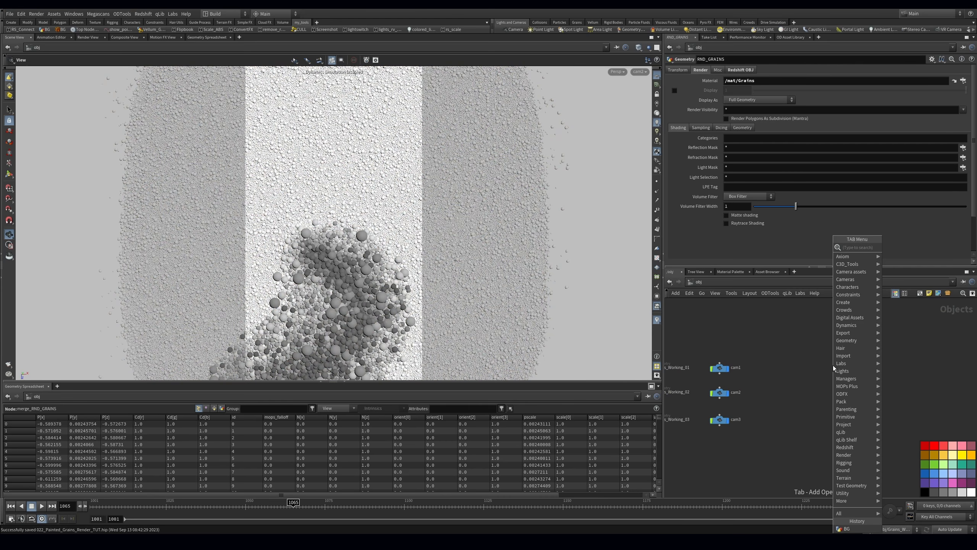
text(rsl)
key(Return)
click(833, 366)
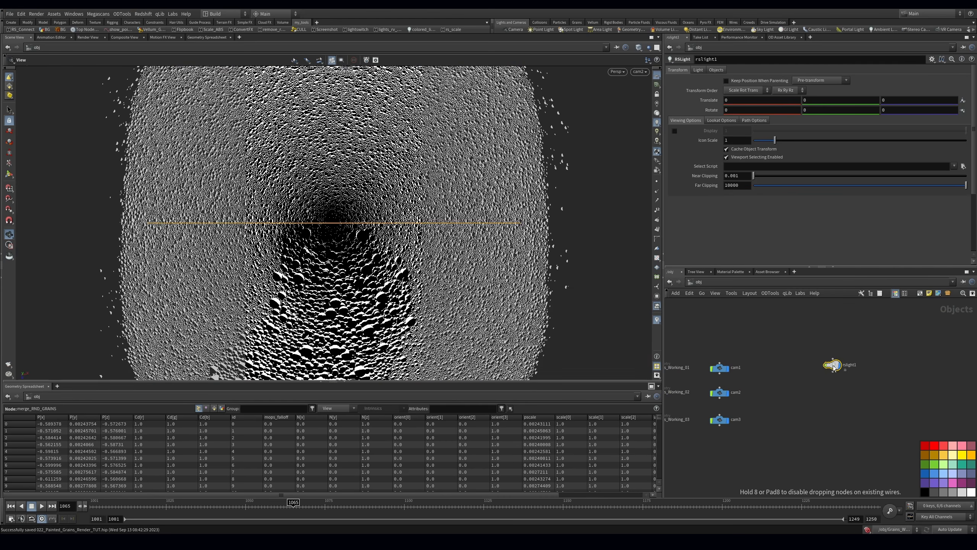
drag(833, 367, 805, 389)
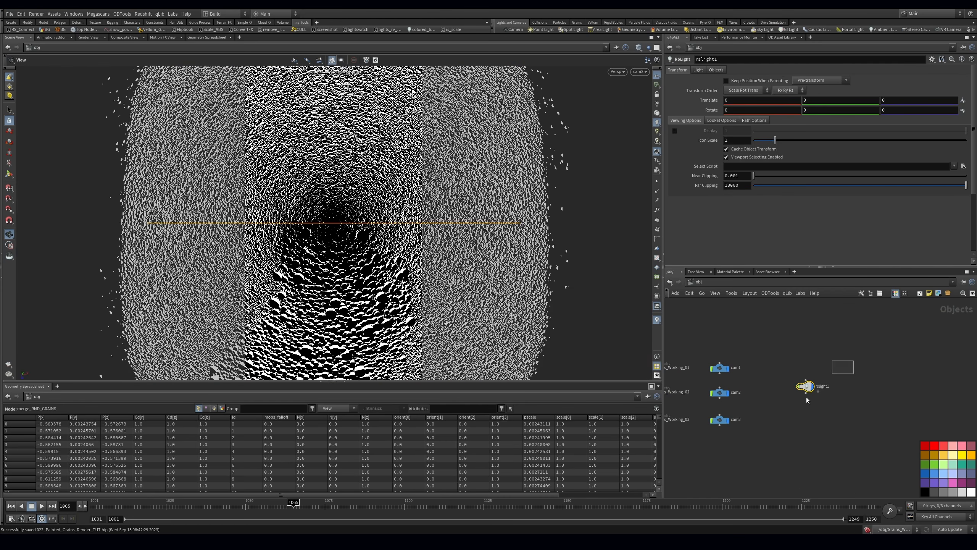
- Disable the Redshift light's illumination in viewports and set its area shape to Disc
click(697, 70)
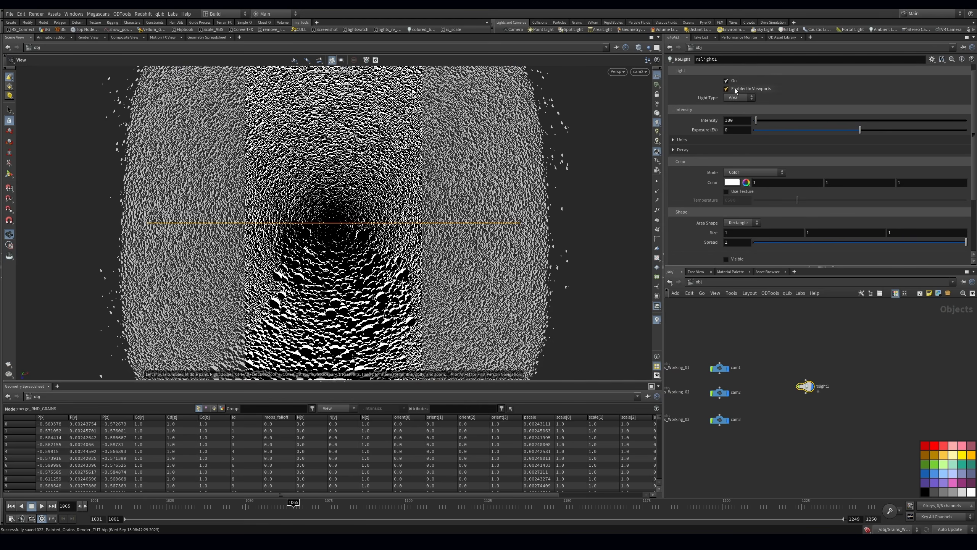
click(735, 89)
scroll(749, 219, down, 2)
click(740, 183)
click(736, 192)
right_drag(478, 227, 96, 284)
drag(346, 162, 361, 174)
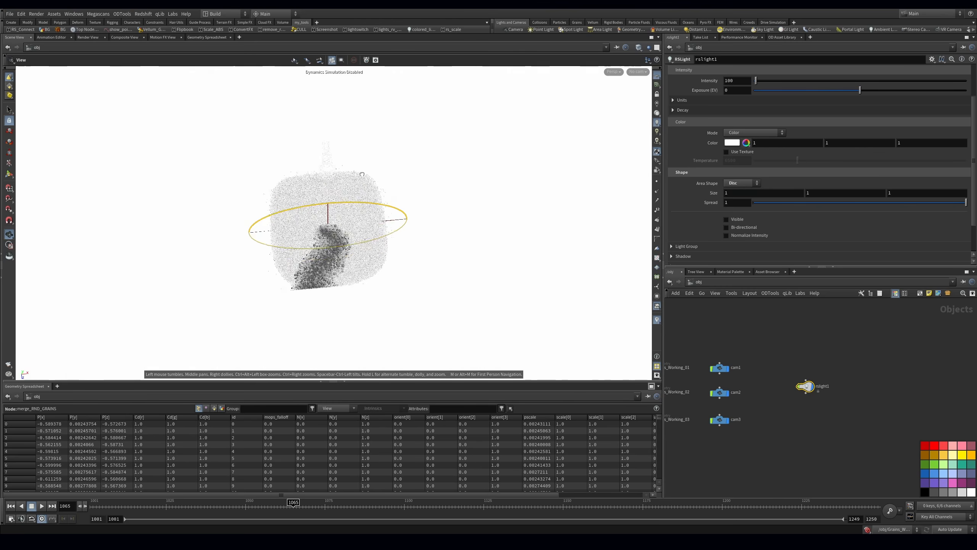
- Examine the disc light against the grains and the curved backdrop in the perspective view
click(11, 175)
drag(287, 235, 346, 193)
right_drag(457, 115, 436, 85)
middle_drag(400, 191, 363, 256)
drag(363, 257, 355, 183)
right_drag(355, 183, 339, 250)
middle_drag(339, 250, 286, 290)
drag(286, 290, 278, 281)
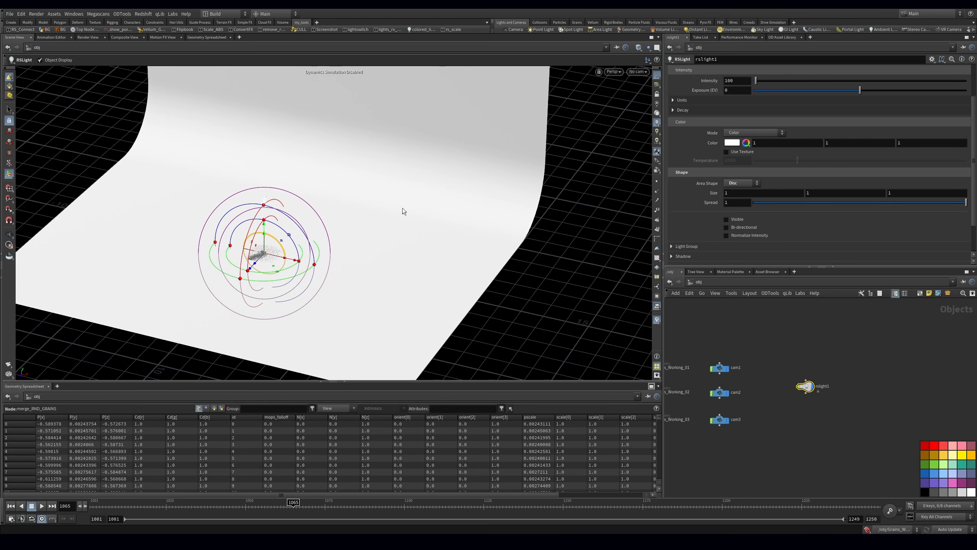
key(ctrl+Print)
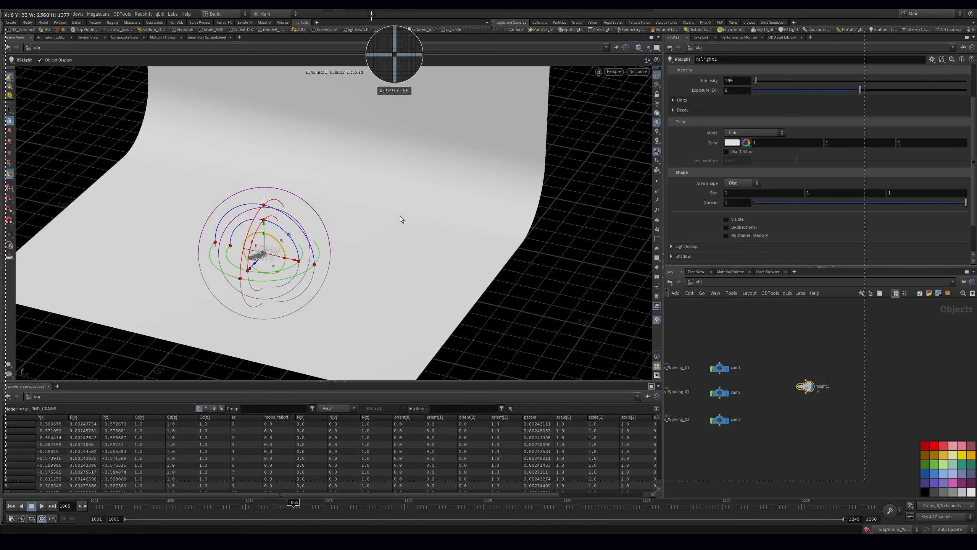
mouse_move(418, 209)
mouse_down()
mouse_move(320, 259)
mouse_move(324, 247)
mouse_move(355, 279)
mouse_up()
key(Return)
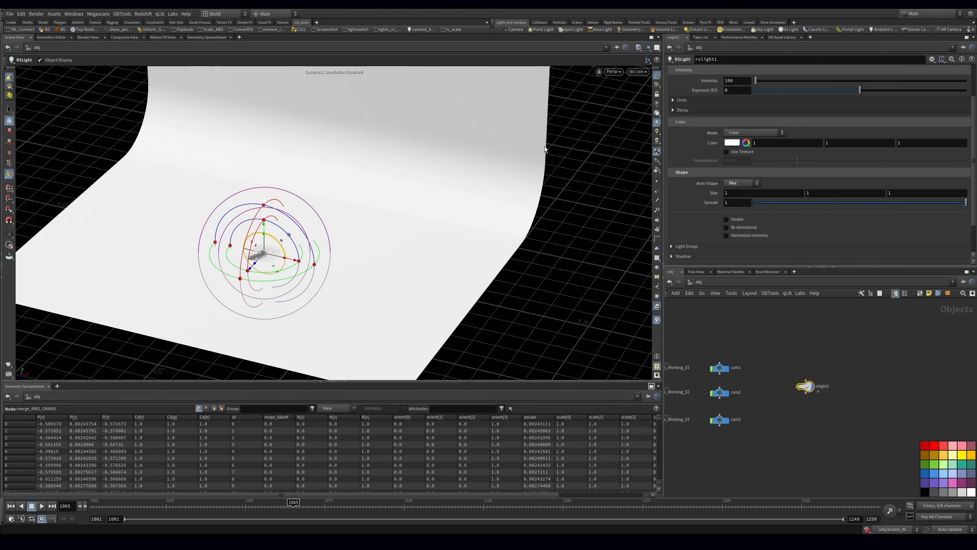
- Look through cam2 to examine the grain area that fills the camera frame
click(638, 71)
click(643, 115)
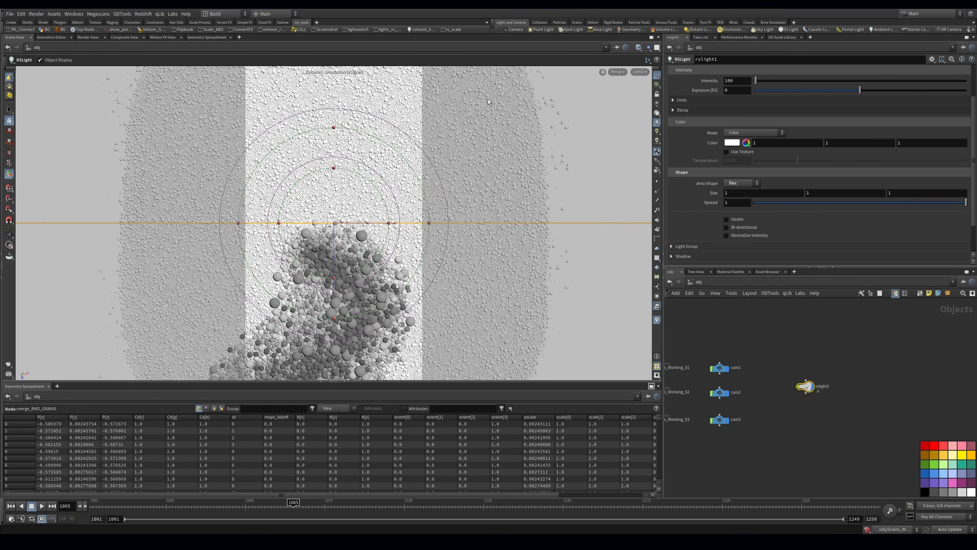
key(ctrl+Print)
click(406, 8)
mouse_move(500, 114)
mouse_down()
mouse_move(439, 185)
mouse_move(479, 182)
mouse_up()
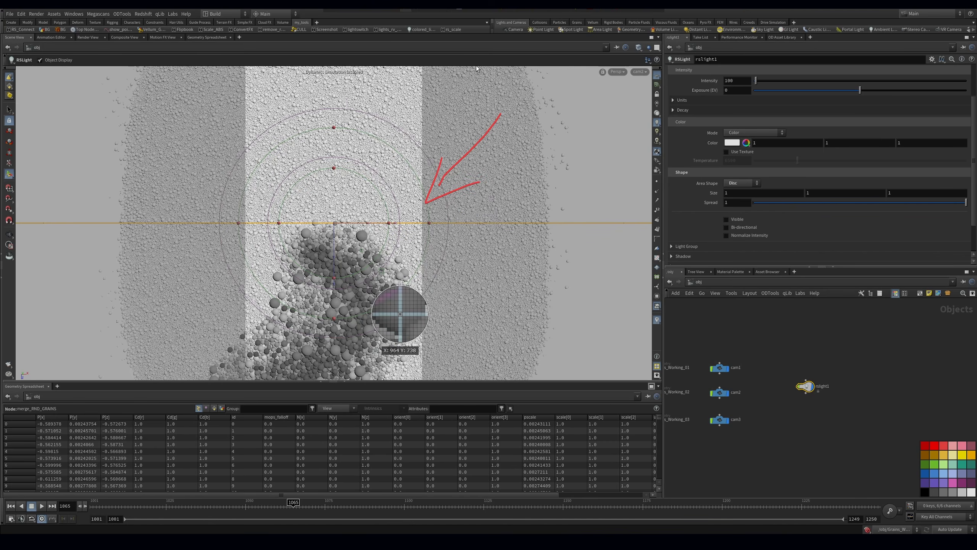
key(Escape)
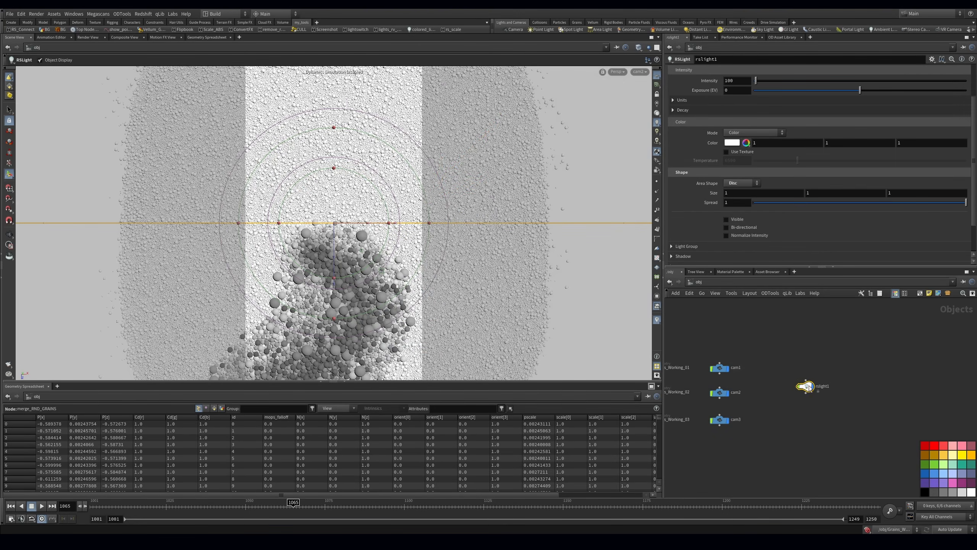
- Color the Redshift light node yellow and rename it key_light
key(c)
key(c)
click(952, 458)
double_click(822, 386)
text(key_light)
key(Return)
- Move the key light up and to the side of the grains, angled toward them
alt+right_drag(131, 308, 381, 265)
alt+drag(380, 265, 413, 224)
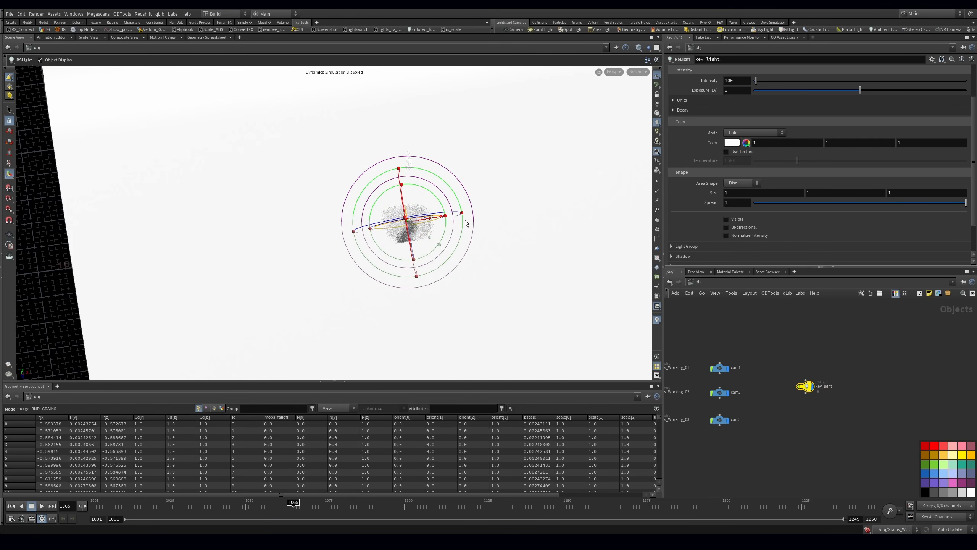
alt+drag(449, 263, 533, 191)
alt+middle_drag(497, 192, 408, 231)
alt+drag(407, 231, 519, 189)
mouse_move(595, 141)
mouse_down()
mouse_move(593, 127)
mouse_move(588, 139)
mouse_up()
- Set the key light's first two size values to 2, spread to 0.592 and intensity to 8, and save the scene
double_click(737, 190)
text(2)
double_click(820, 192)
text(2)
click(856, 361)
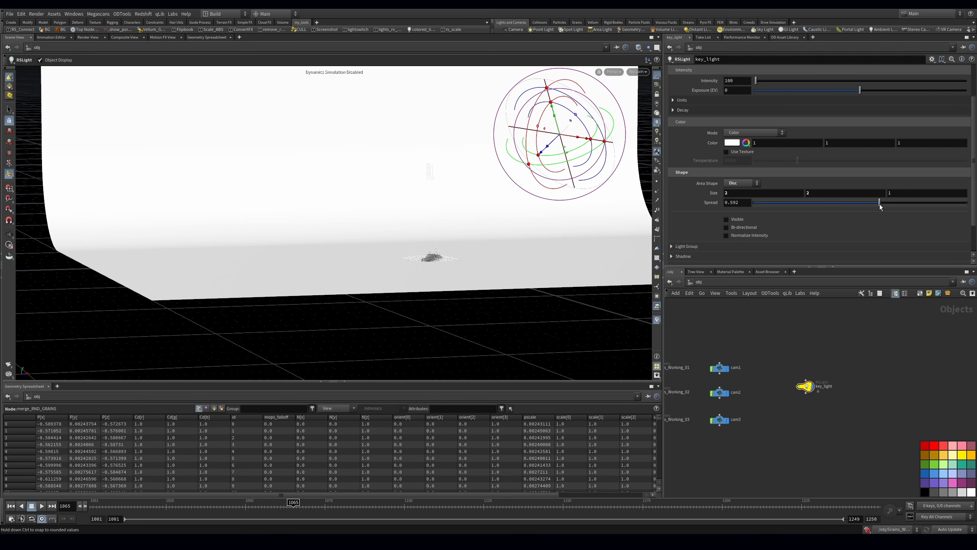
scroll(754, 142, up, 2)
text(8)
key(Return)
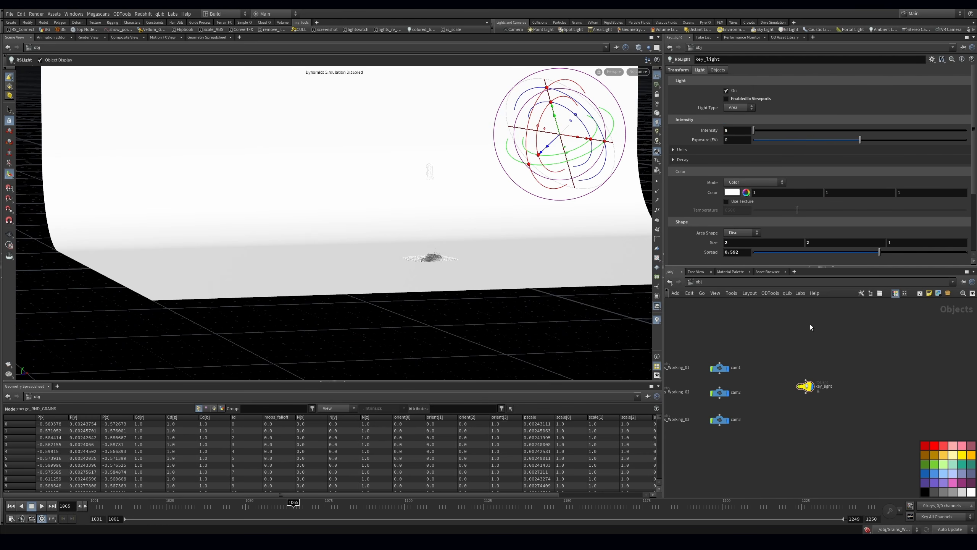
key(ctrl+s)
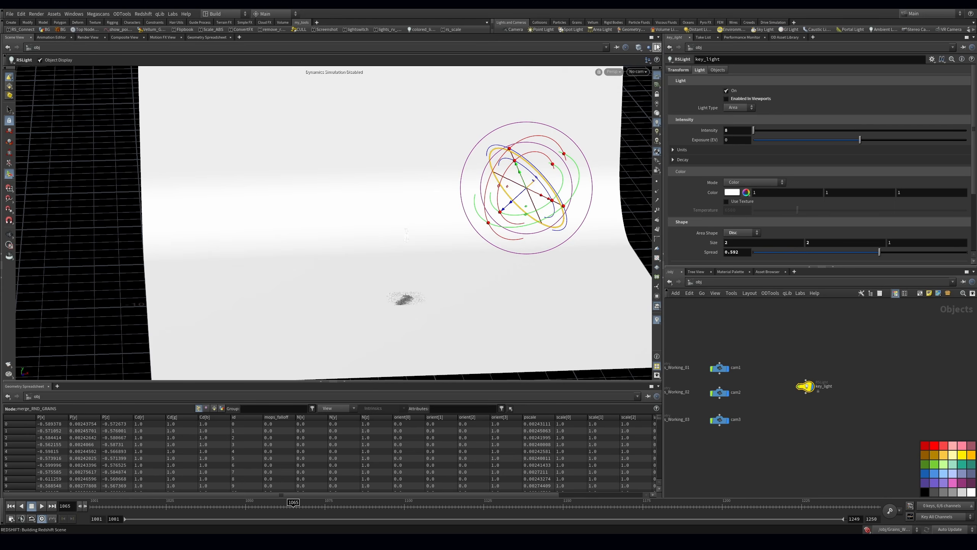
- Split the scene view into two panes, open a Redshift RenderView in the new one and start the live render
click(659, 37)
click(699, 143)
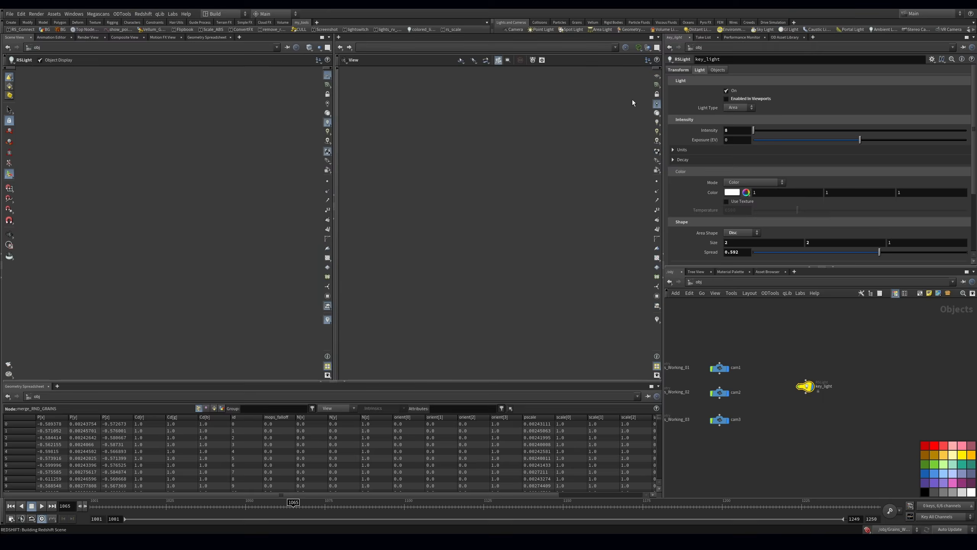
click(372, 37)
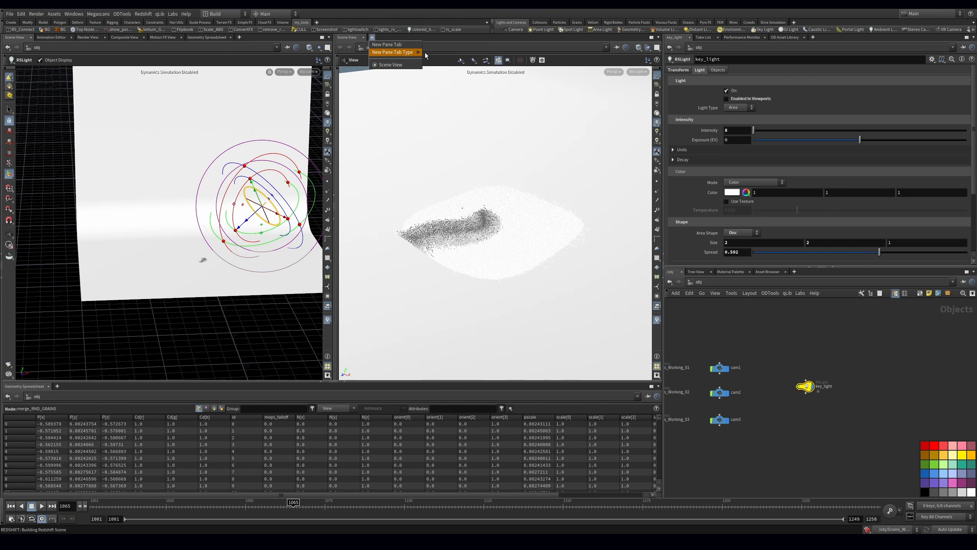
mouse_move(419, 52)
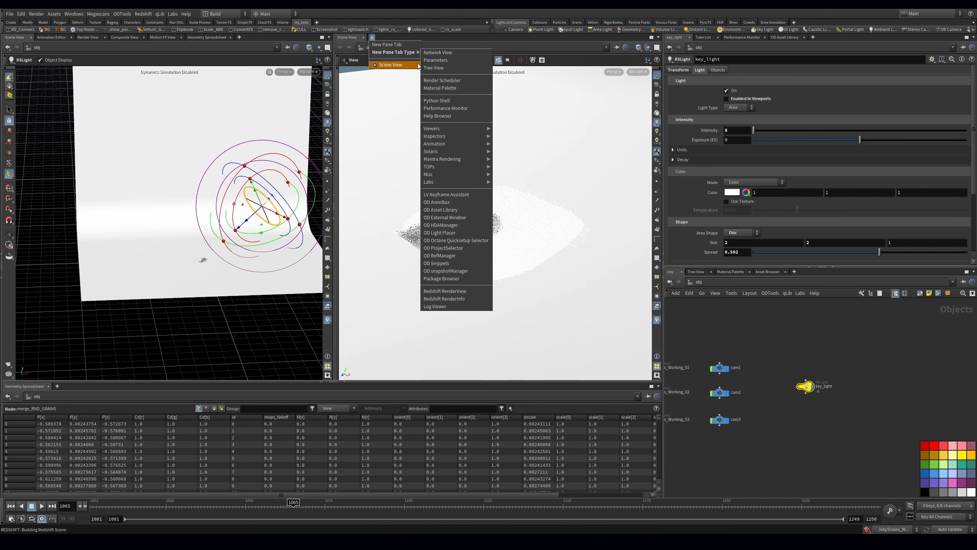
click(448, 292)
click(354, 58)
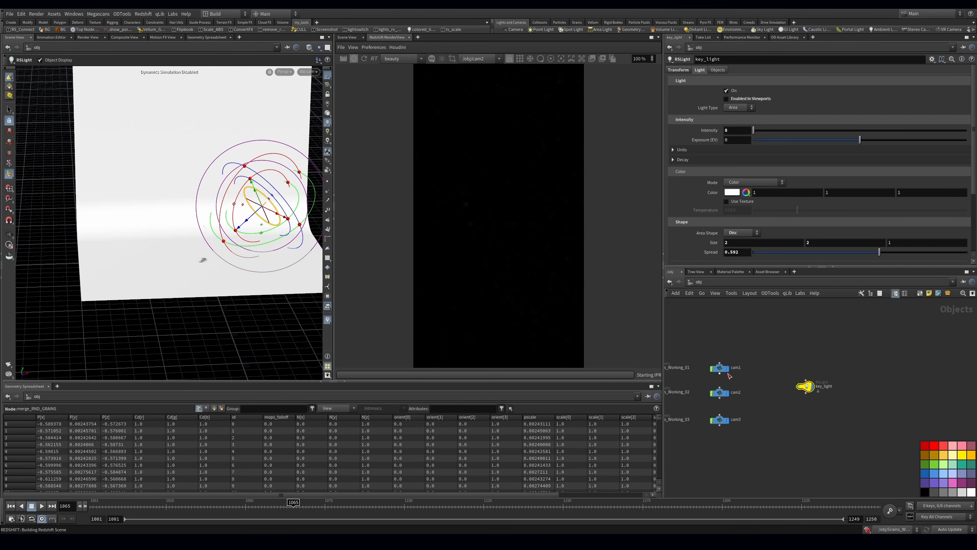
- Adjust the key light's orientation and set its first two size values to 1, undoing the last handle transform
drag(287, 224, 221, 189)
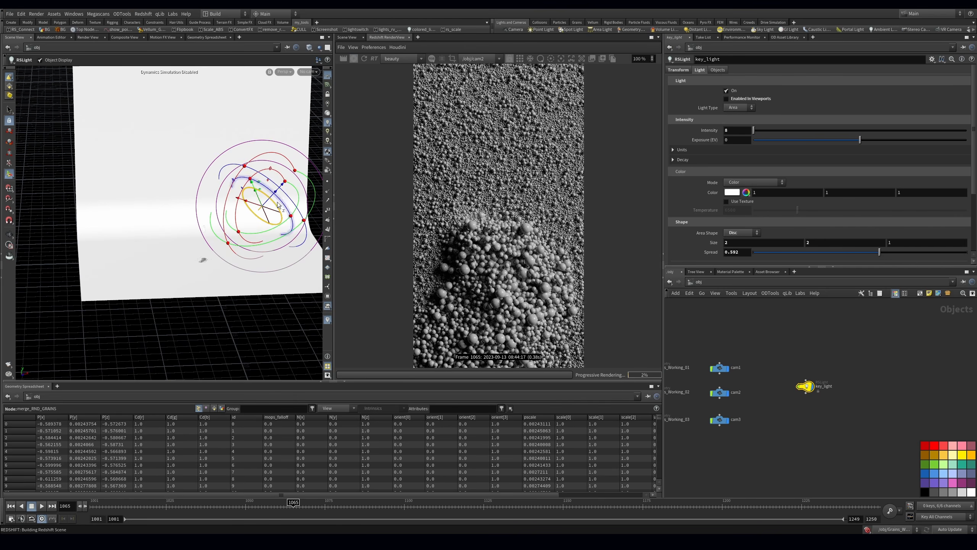
alt+drag(228, 228, 205, 246)
alt+right_drag(205, 246, 283, 192)
alt+middle_drag(245, 222, 199, 230)
alt+right_drag(199, 229, 181, 243)
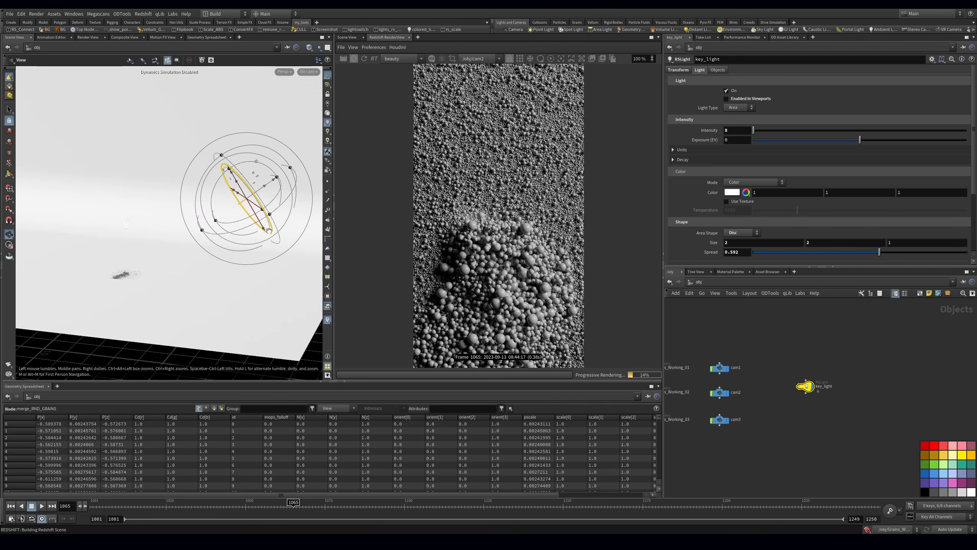
double_click(741, 242)
text(1)
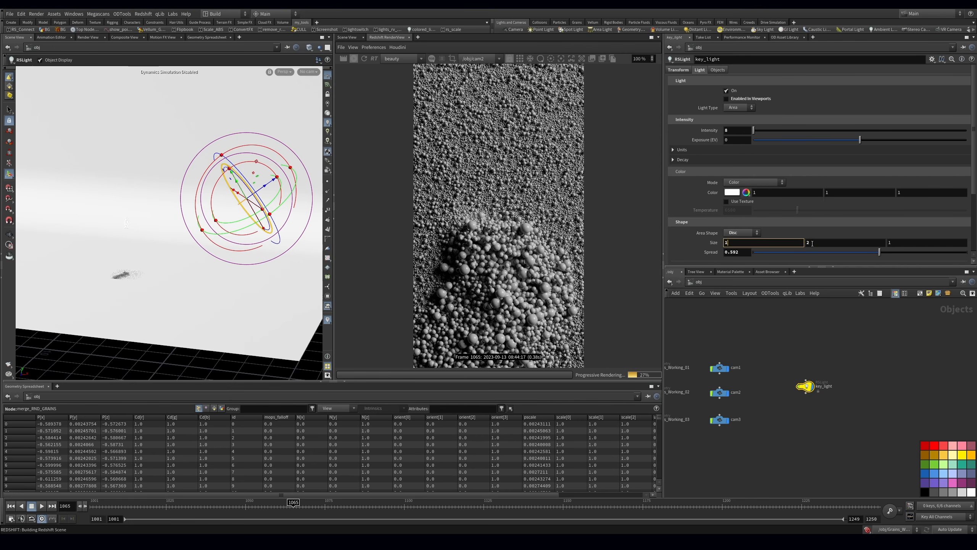
key(Return)
drag(277, 177, 186, 280)
key(ctrl+z)
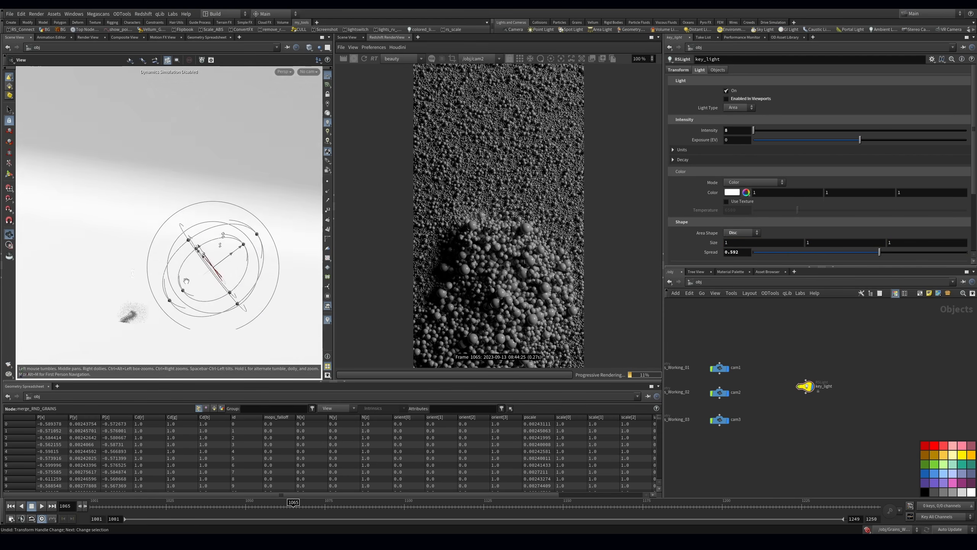
- Set the BG backdrop's uniform scale to 0.697, lower it by about 0.098 in Y and save the scene
alt+right_drag(186, 280, 181, 286)
alt+drag(181, 286, 230, 214)
middle_drag(746, 372, 836, 375)
drag(690, 372, 670, 412)
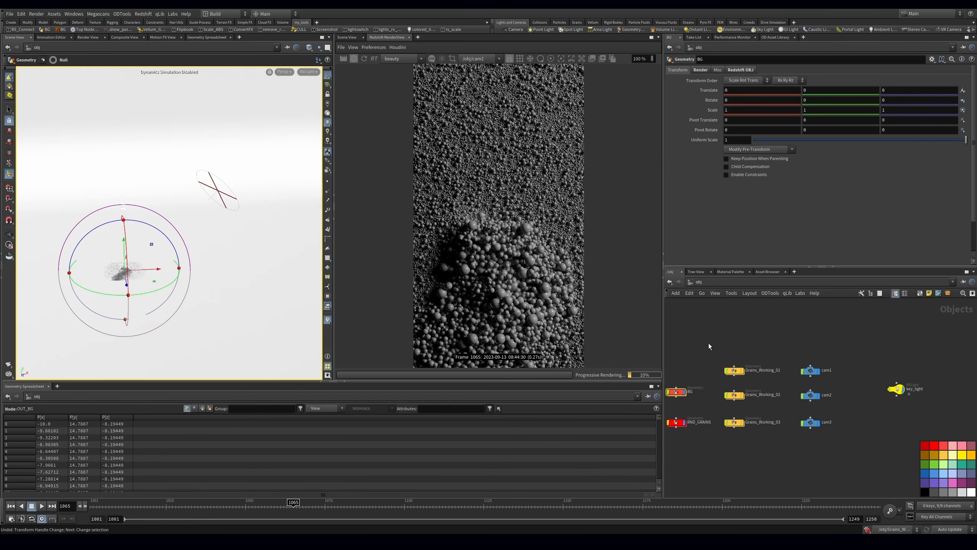
drag(966, 140, 900, 145)
alt+right_drag(161, 234, 231, 224)
alt+drag(231, 223, 177, 225)
key(r)
key(ctrl+s)
click(327, 83)
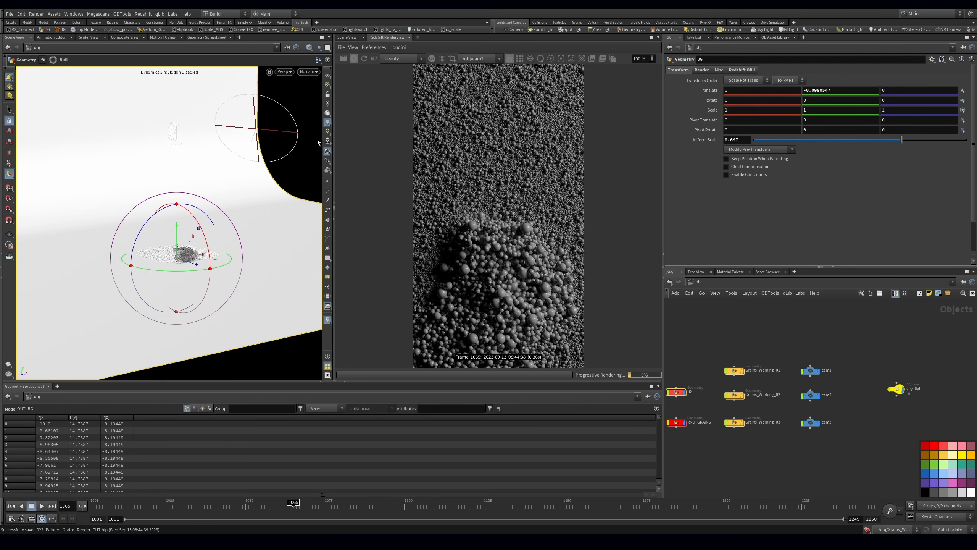
- Rotate the key light to change the angle at which it strikes the grains
click(896, 389)
alt+drag(218, 223, 244, 145)
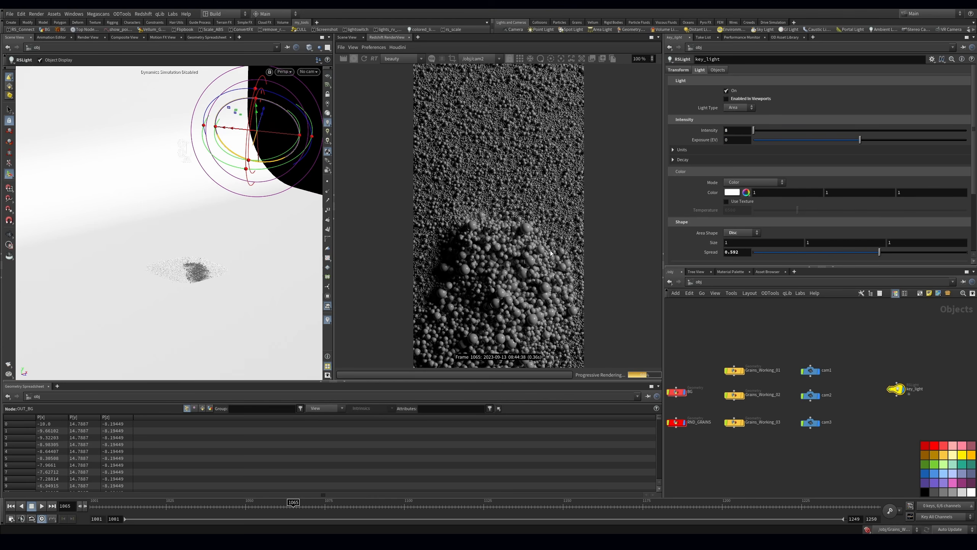
drag(304, 149, 298, 157)
drag(245, 123, 243, 127)
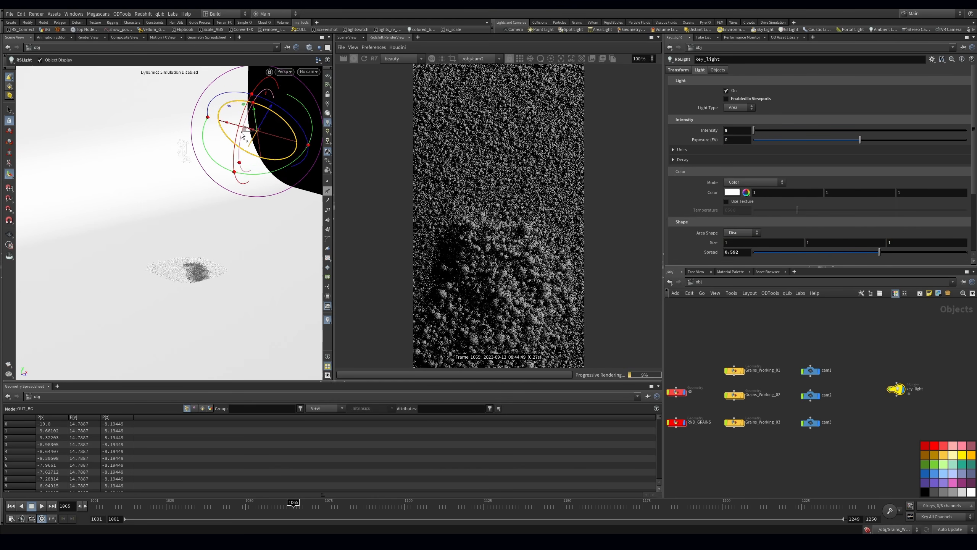
- Add a Redshift dome light below the key_light node and collapse the geometry spreadsheet pane to enlarge the render view
middle_drag(881, 421, 821, 371)
key(Tab)
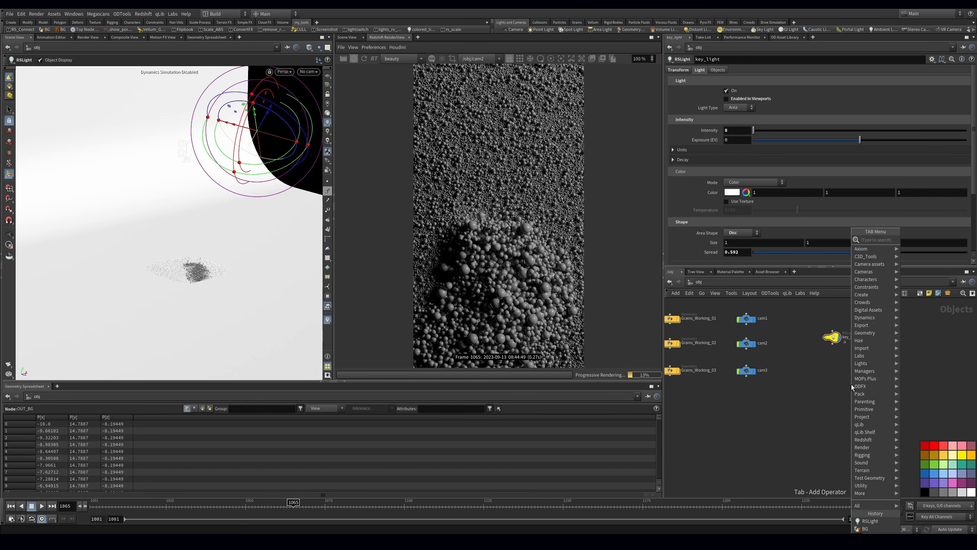
text(dome)
key(Return)
click(851, 383)
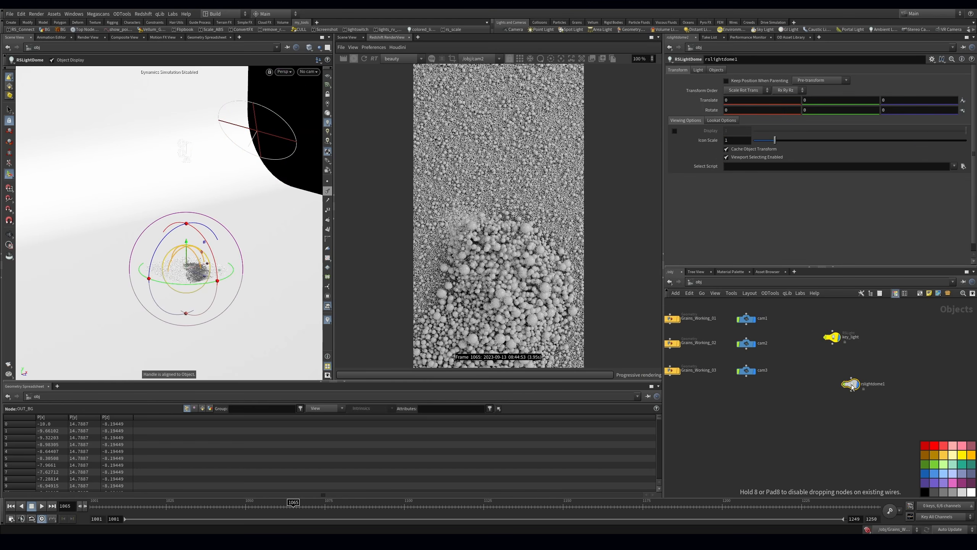
drag(863, 384, 832, 365)
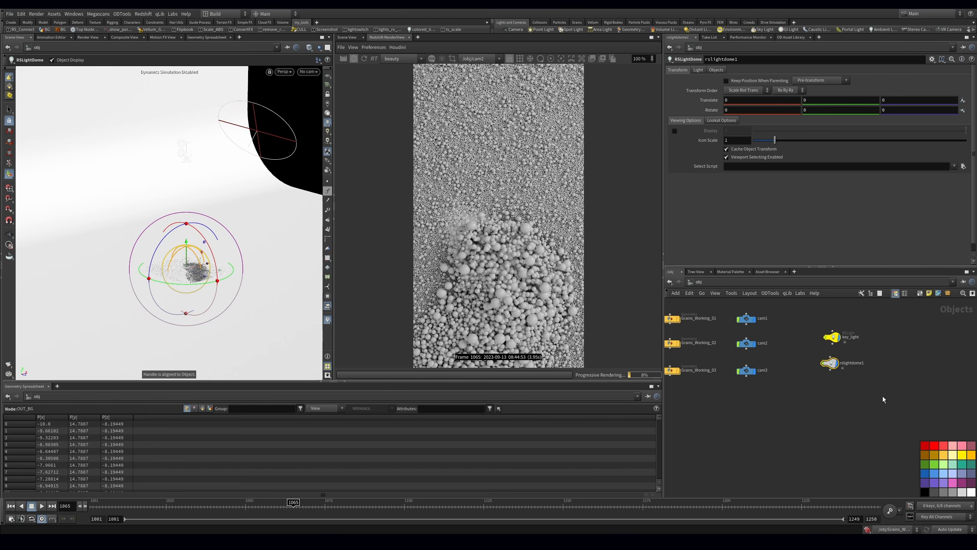
click(343, 382)
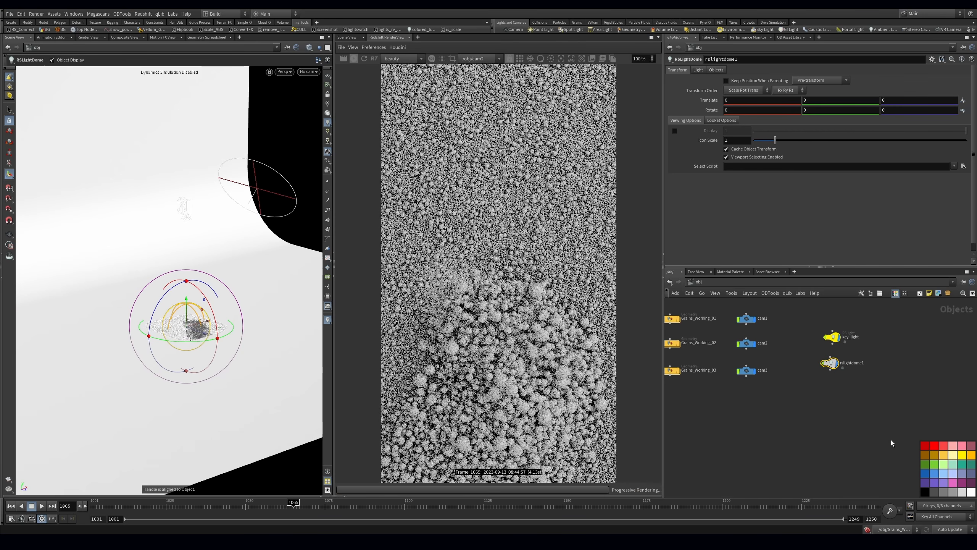
- Apply MR_INT-002_BathroomHard_Pierre.hdr from the asset library's 05_Maxime_Roz HDRI folder to the dome light and save the scene
click(790, 38)
click(747, 56)
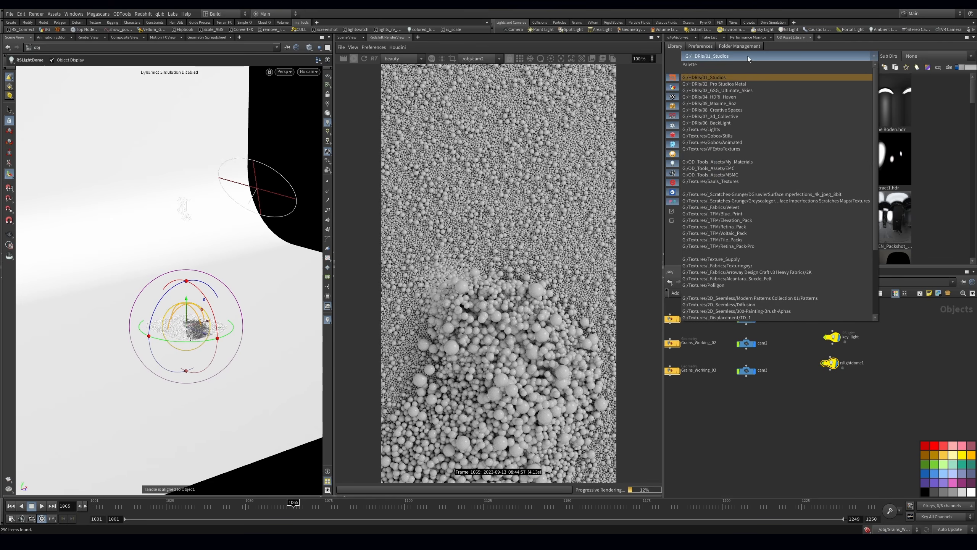
click(736, 103)
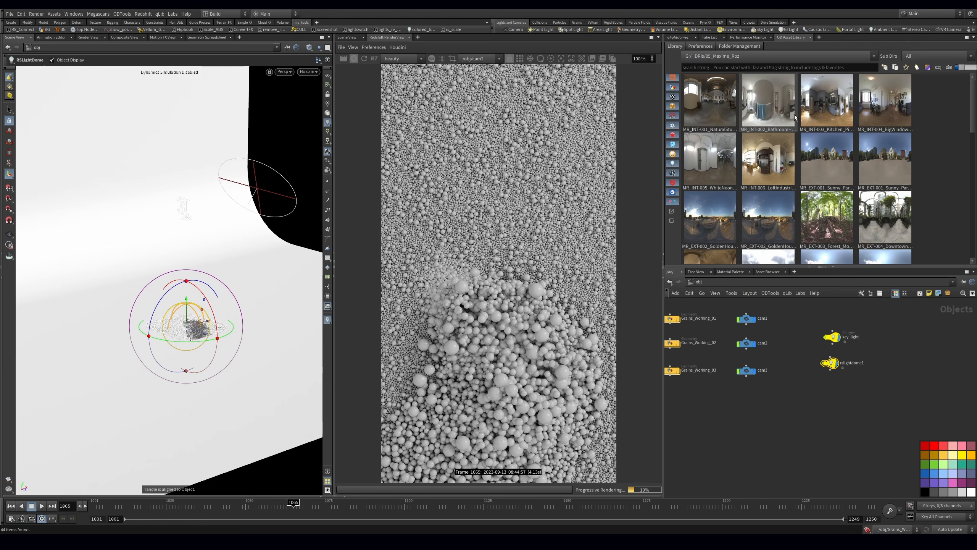
click(773, 103)
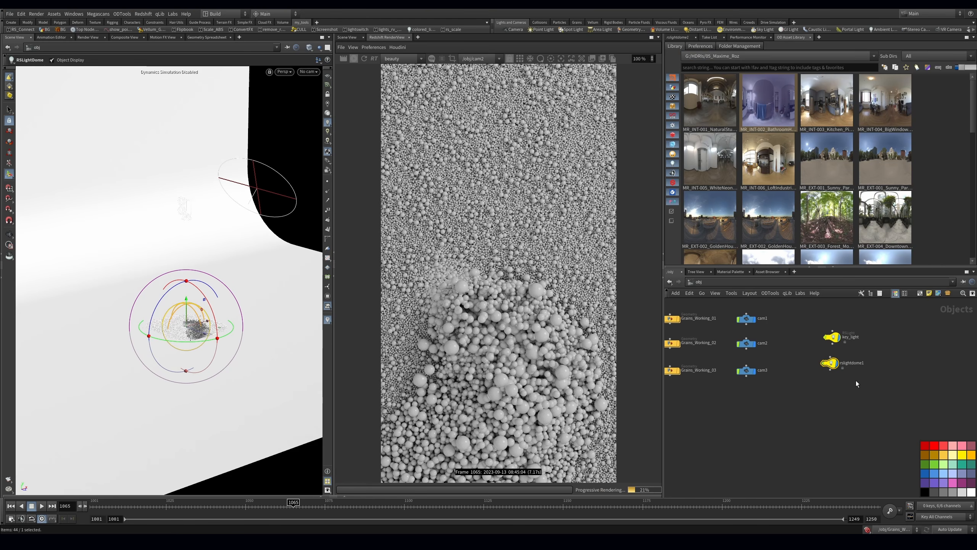
key(ctrl+s)
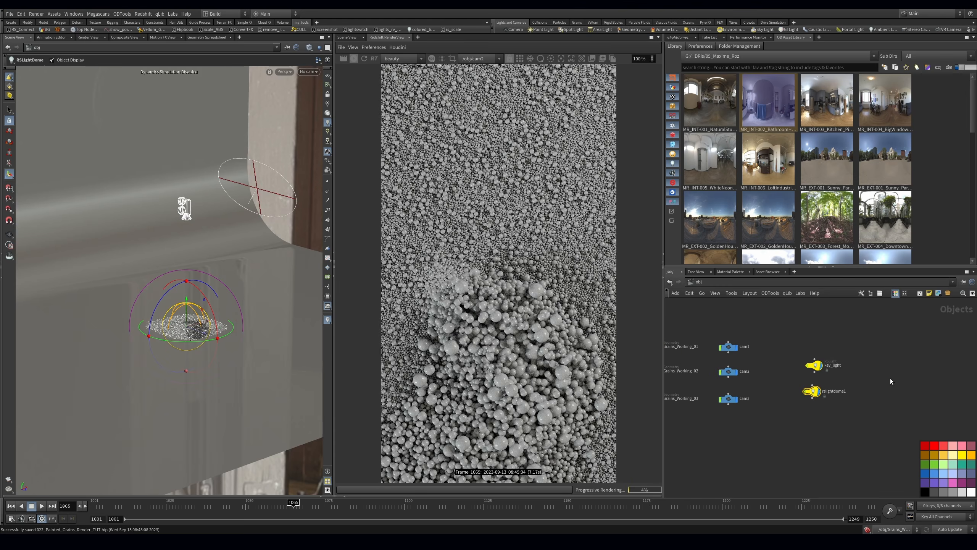
- Switch off the key light so that only the dome light illuminates the render
click(813, 365)
click(680, 37)
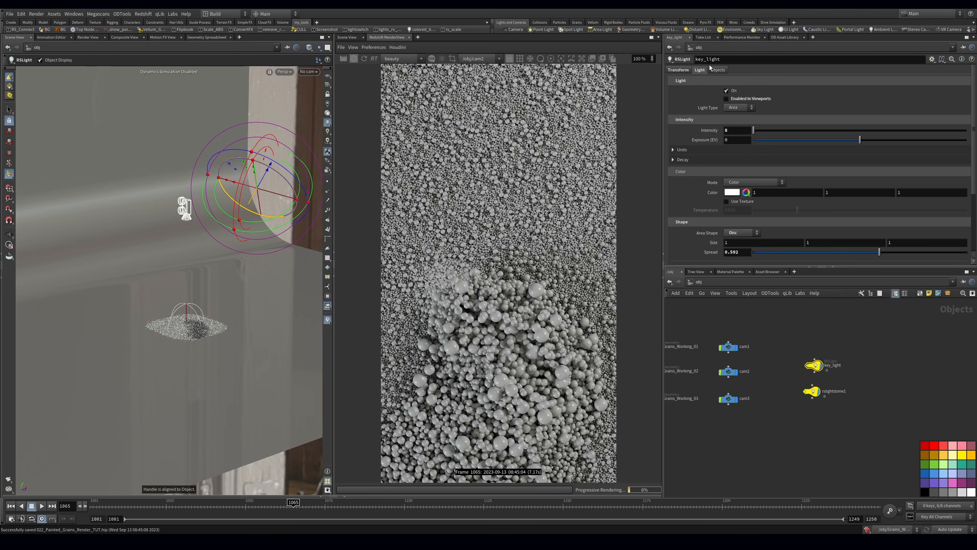
click(733, 93)
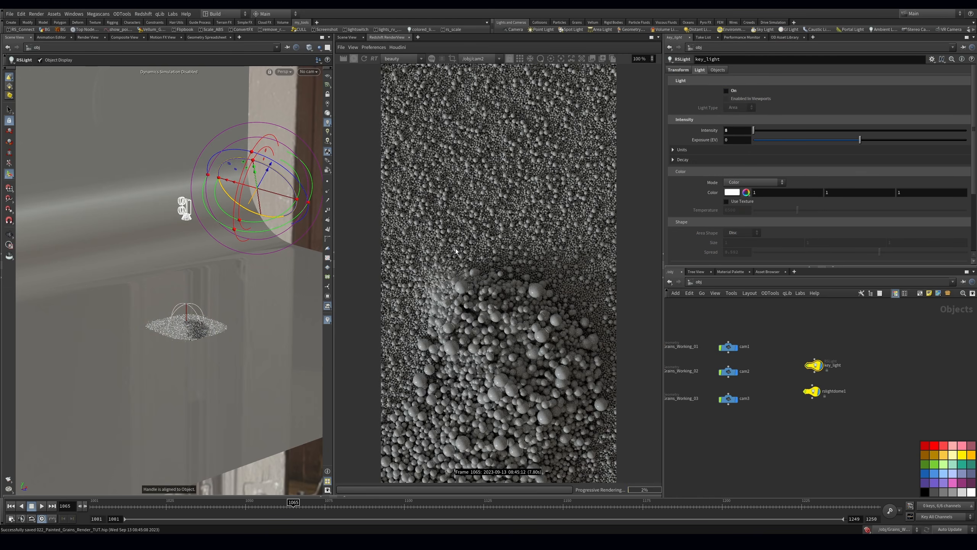
- Rotate the dome light about the Y axis to about -209 degrees and disable its illumination in viewports
drag(856, 423, 800, 377)
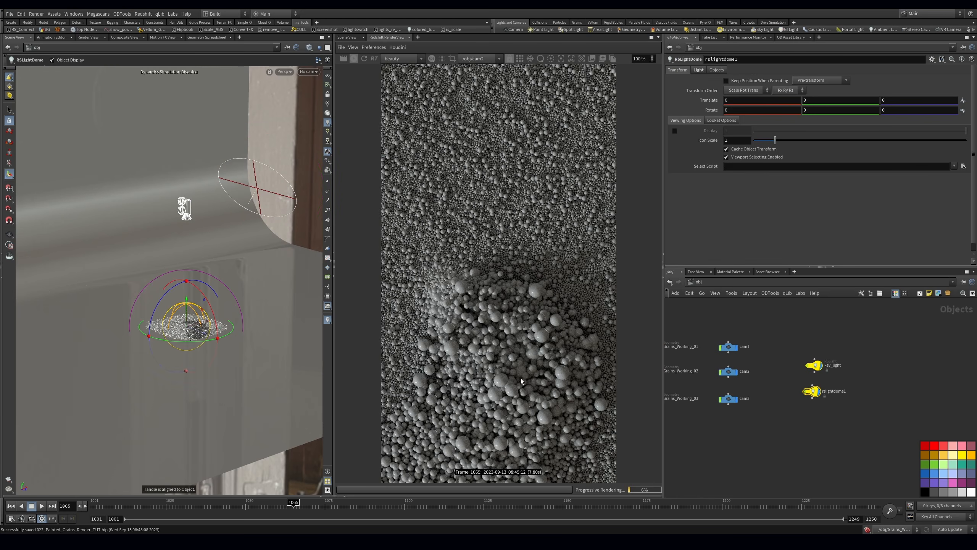
drag(187, 344, 200, 318)
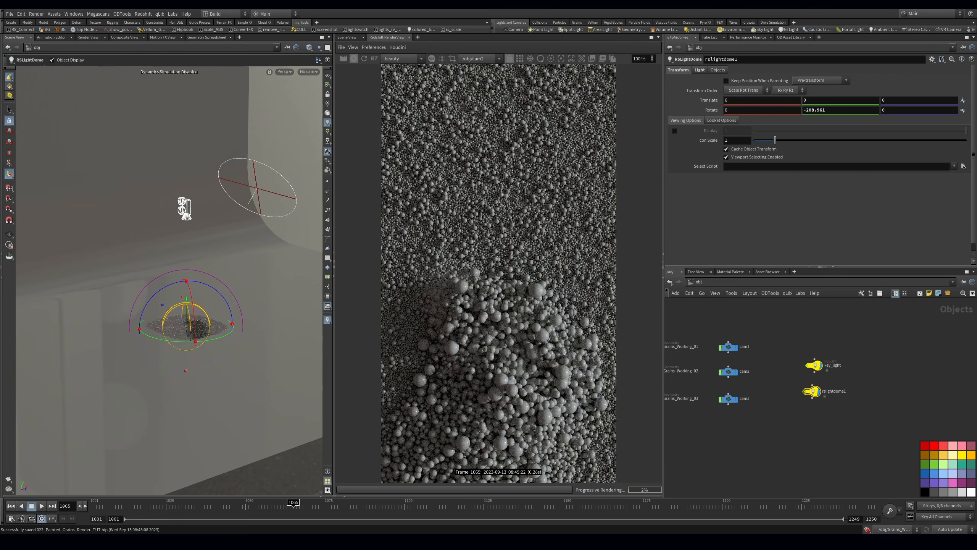
click(699, 70)
click(731, 98)
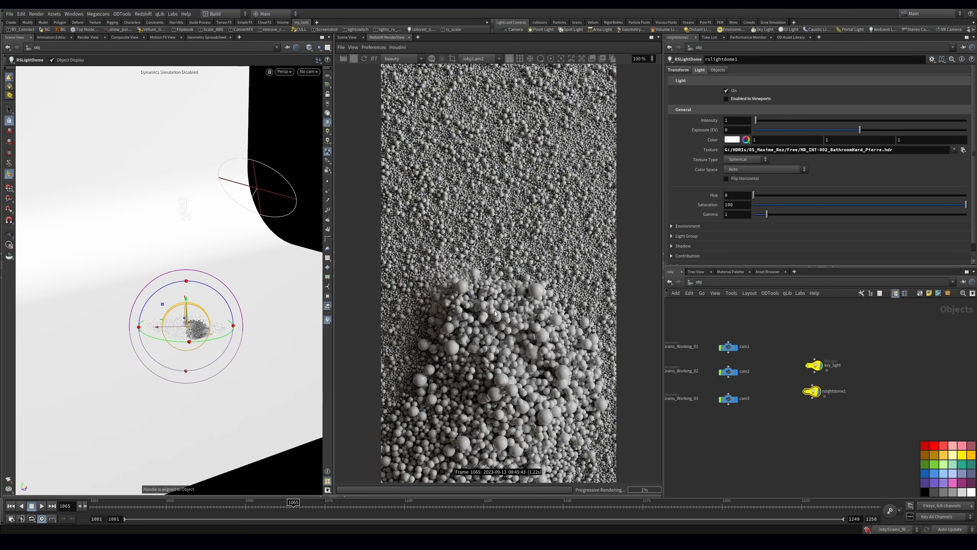
- Set the dome light's Y rotation to -220 degrees and save the scene
mouse_move(227, 334)
mouse_down()
mouse_move(184, 345)
mouse_move(203, 337)
mouse_move(184, 329)
mouse_move(227, 340)
mouse_up()
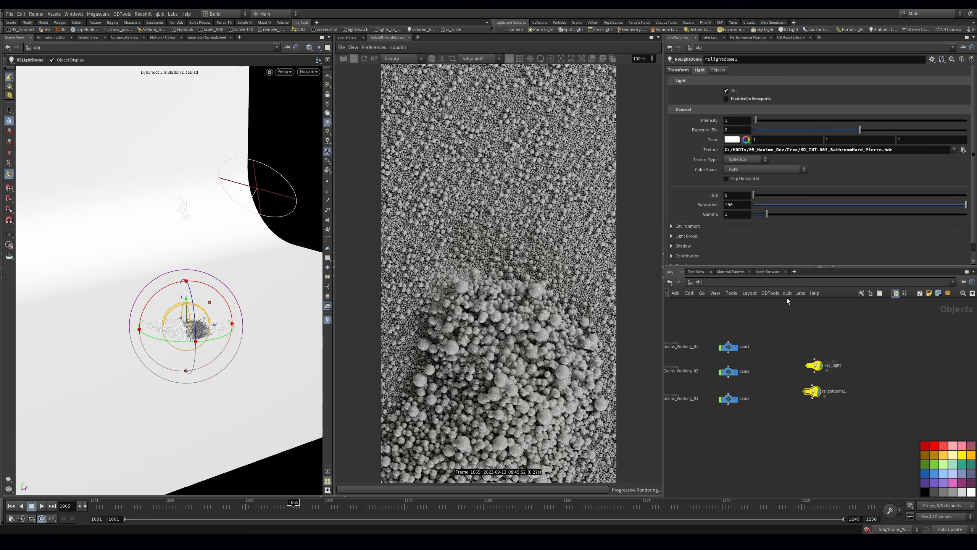
click(676, 71)
text(-220)
key(Return)
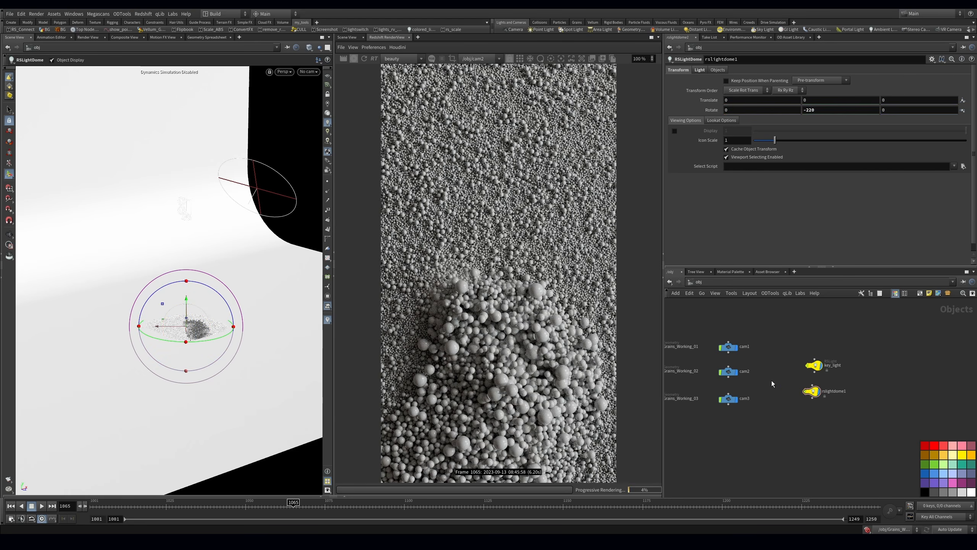
key(h)
key(ctrl+s)
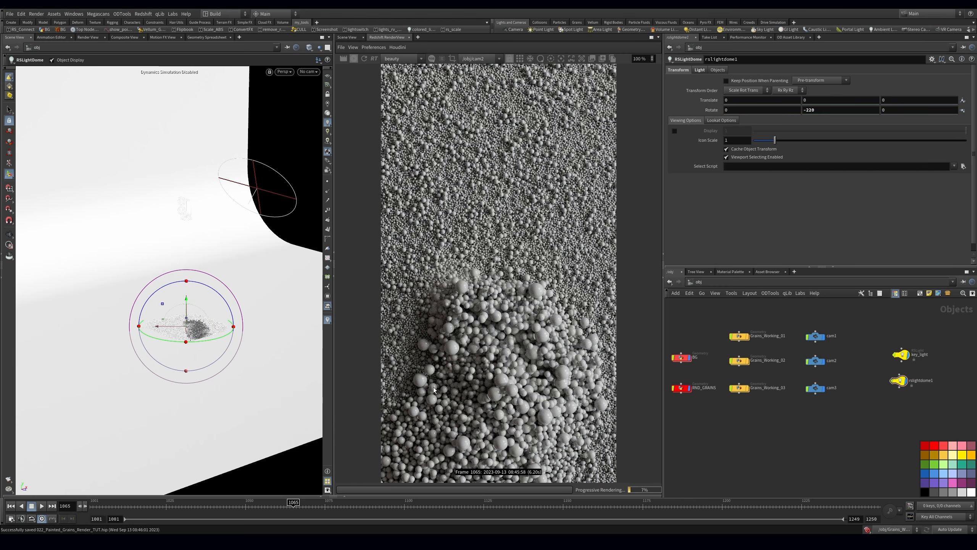
- Open the BG material's standard material and set its base color to violet with hue 259, saturation 0.869 and value 1
middle_drag(751, 415, 769, 433)
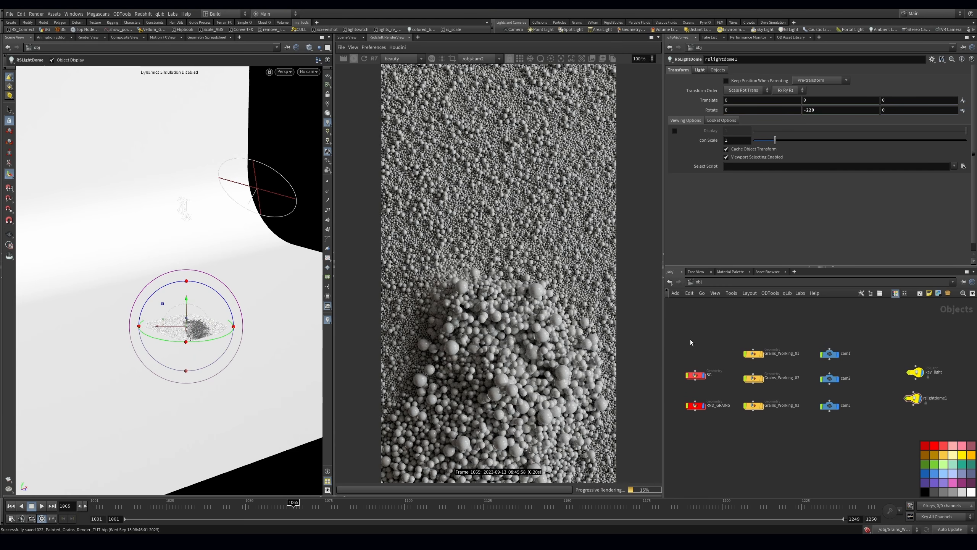
key(2)
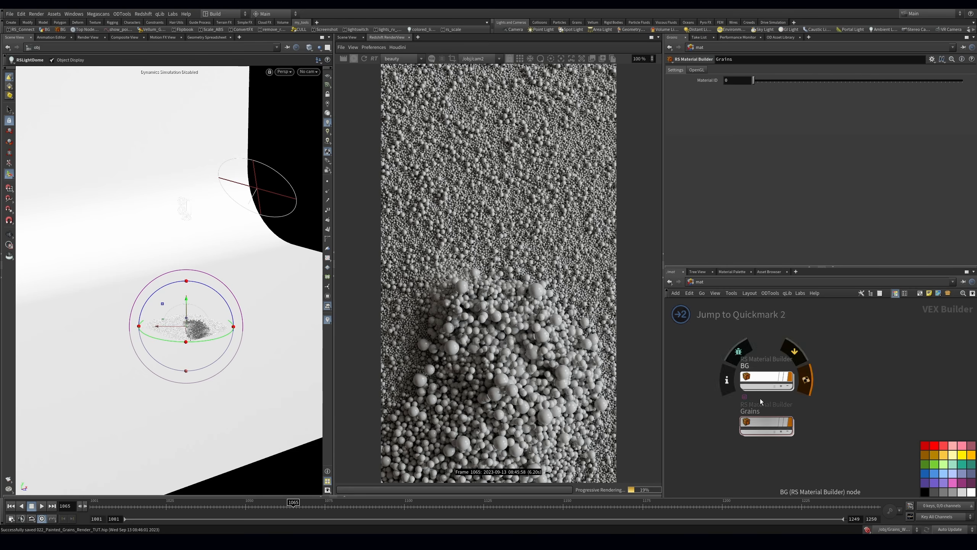
drag(864, 348, 754, 446)
double_click(764, 377)
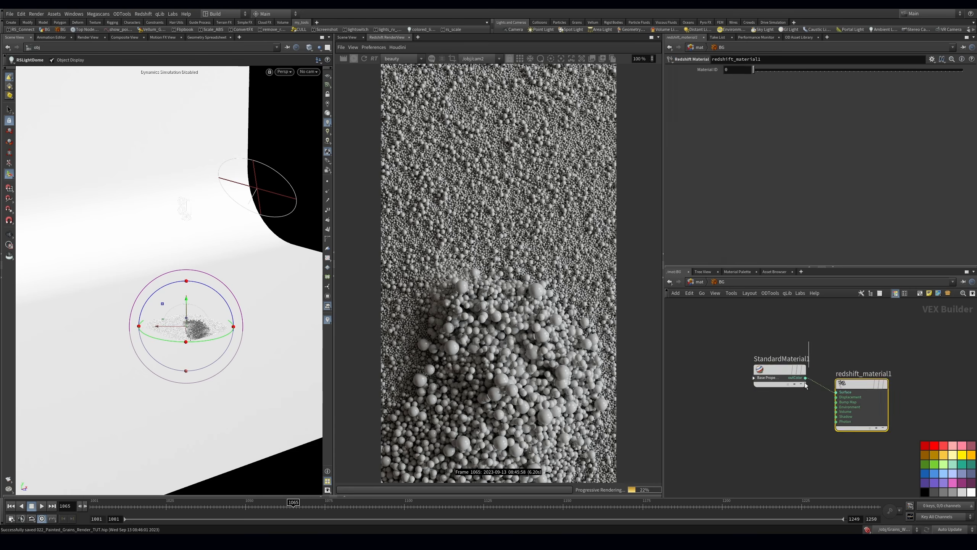
click(780, 383)
click(731, 92)
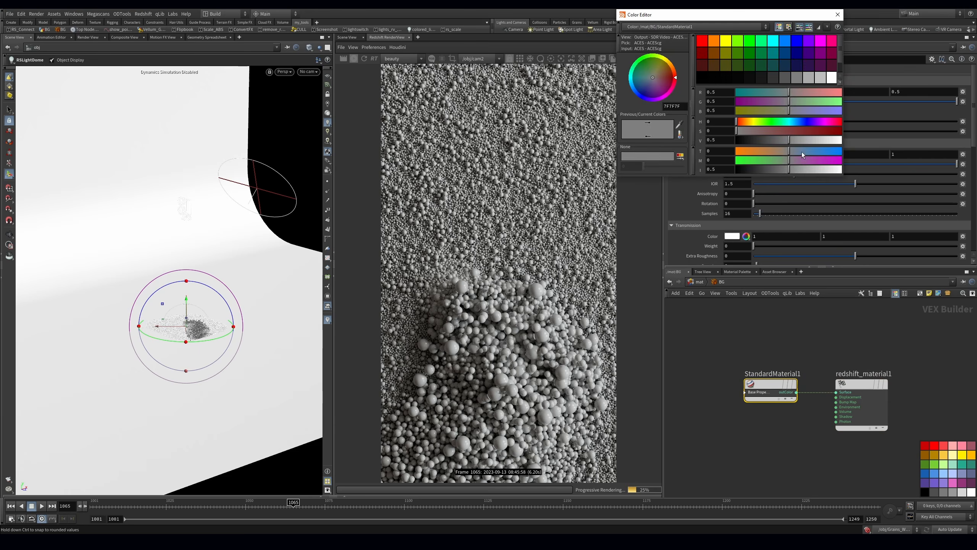
drag(792, 140, 821, 142)
click(748, 123)
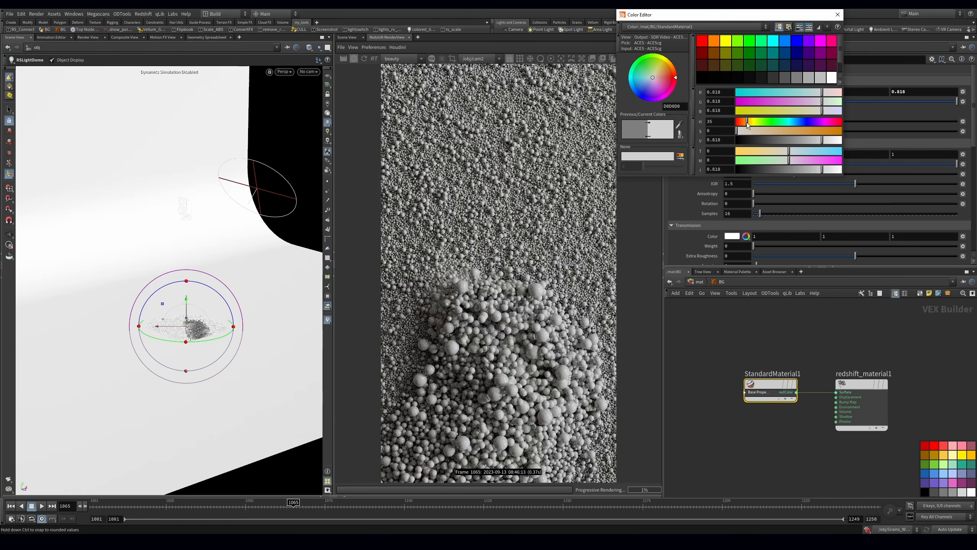
click(754, 131)
click(811, 123)
click(826, 131)
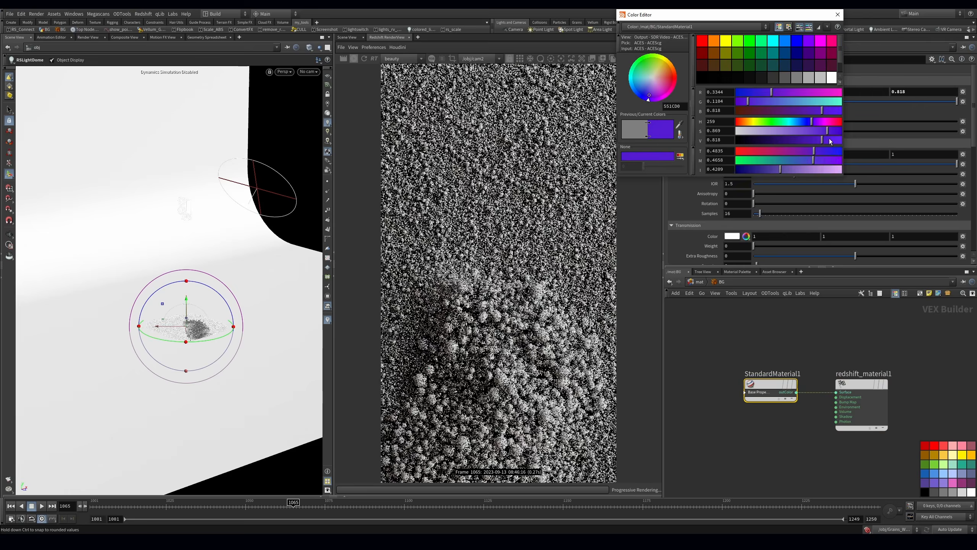
drag(829, 139, 843, 140)
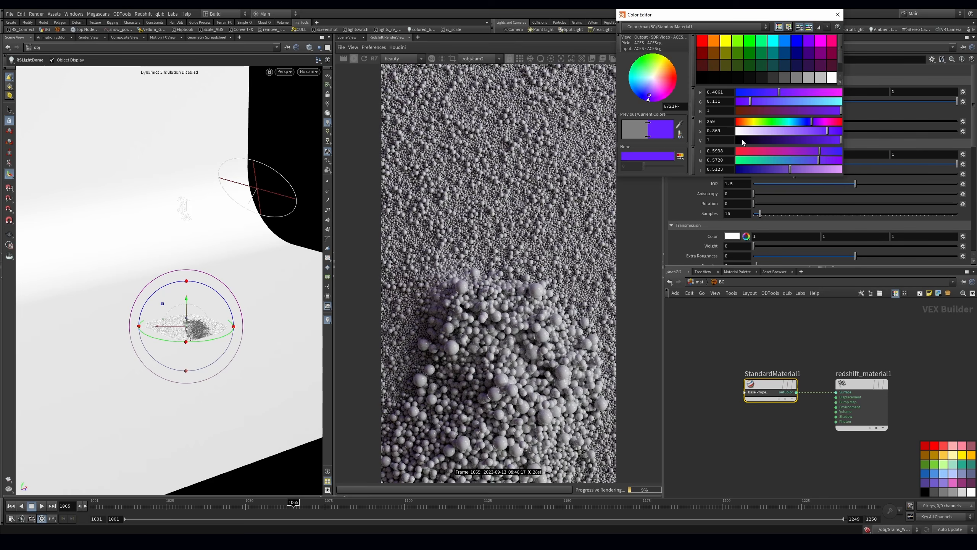
- Change the BG material's base color to a pale blue with hue 193 and saturation 0.091, and save the scene
click(746, 122)
click(746, 131)
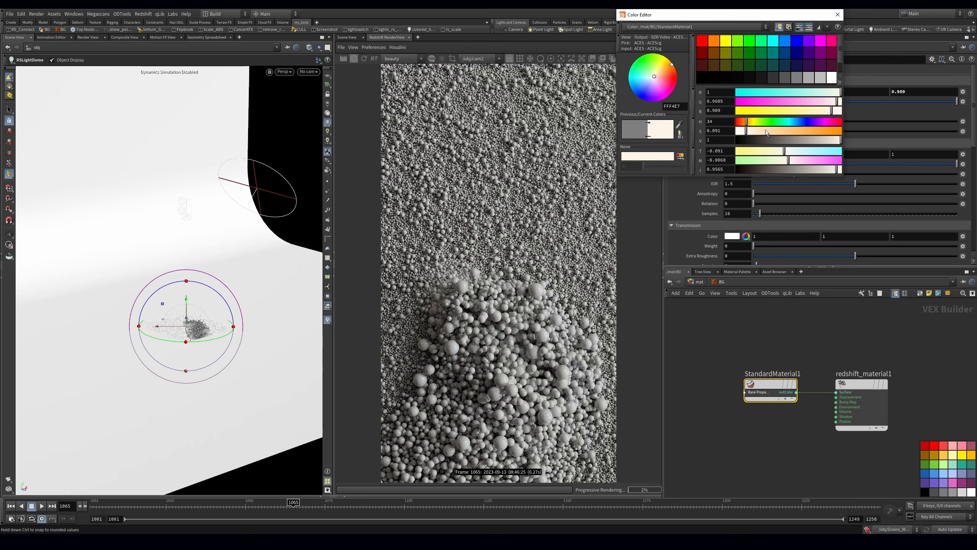
click(792, 122)
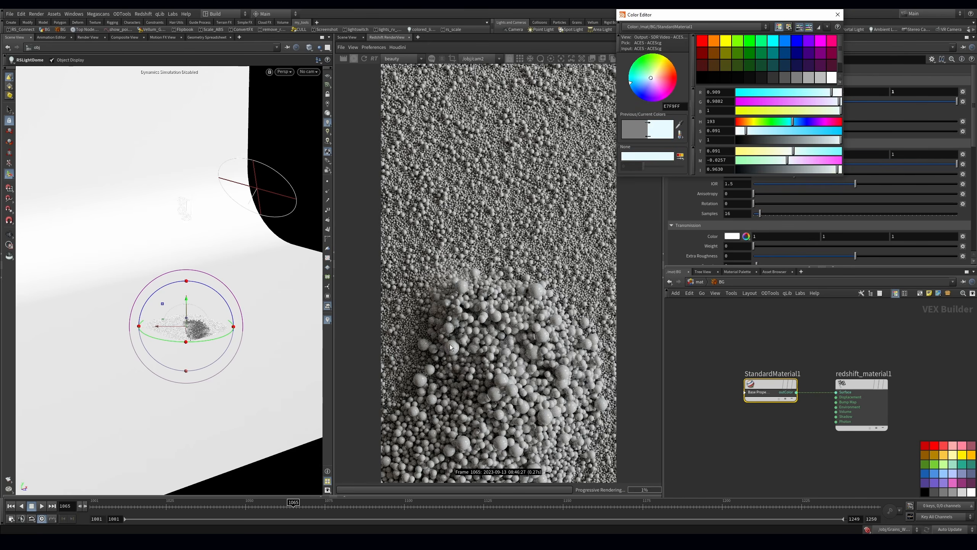
click(838, 14)
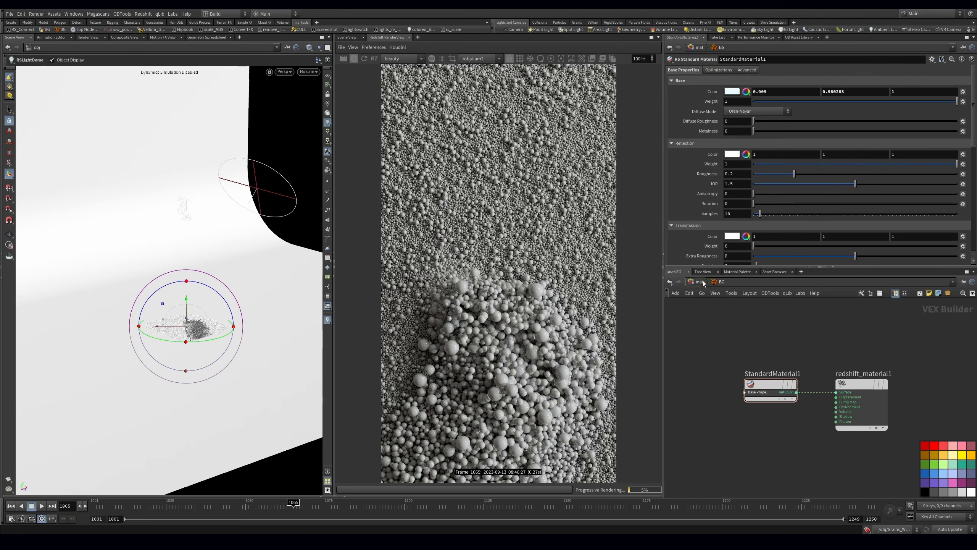
click(703, 283)
key(ctrl+s)
- Open the Grains material network, tidy its node layout and set the standard material's reflection roughness to about 0.779
double_click(760, 422)
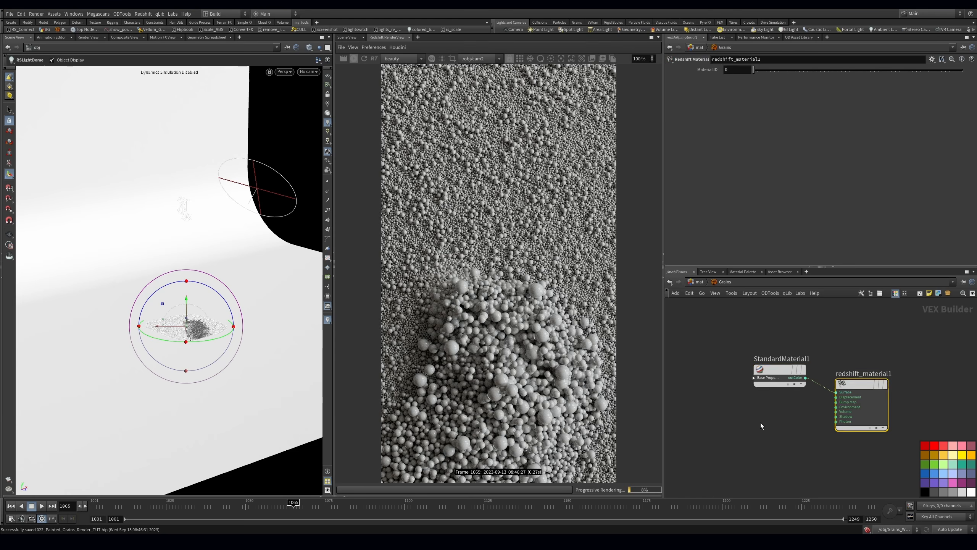
click(780, 380)
key(l)
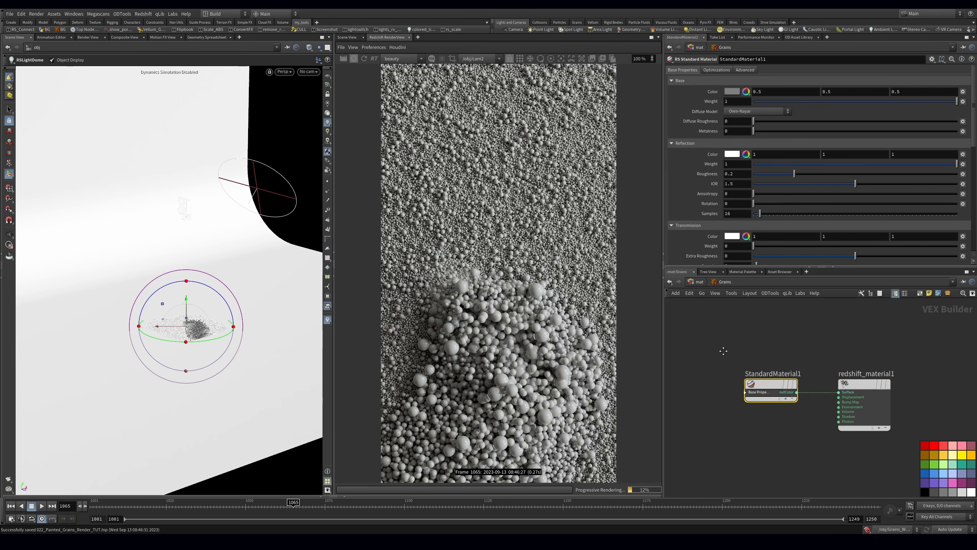
middle_drag(723, 350, 786, 344)
scroll(796, 348, down, 3)
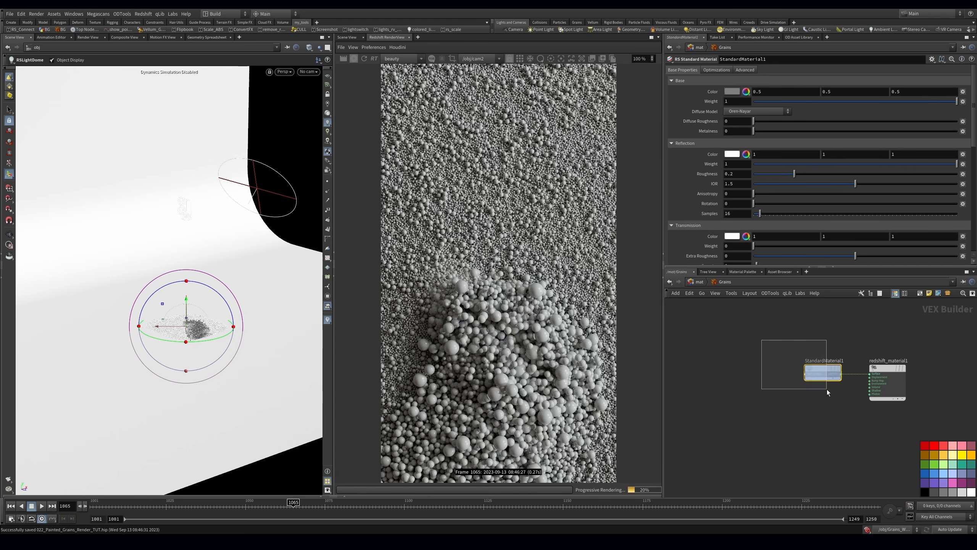
drag(807, 176, 891, 176)
drag(891, 176, 915, 185)
- Add an RS Point Attribute node reading Cd in the Grains material and wire it directly into the Redshift material's surface input
key(Tab)
text(rs poin)
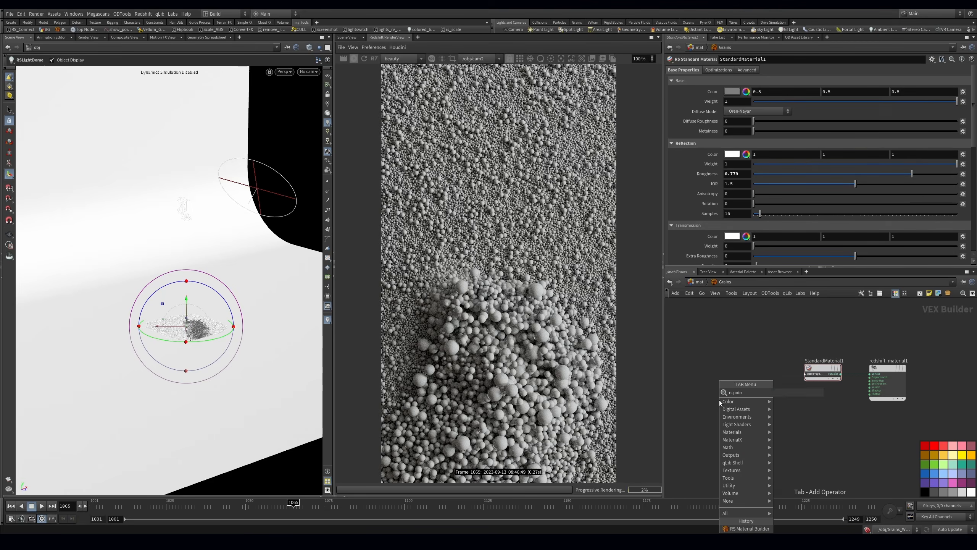
key(Return)
click(718, 400)
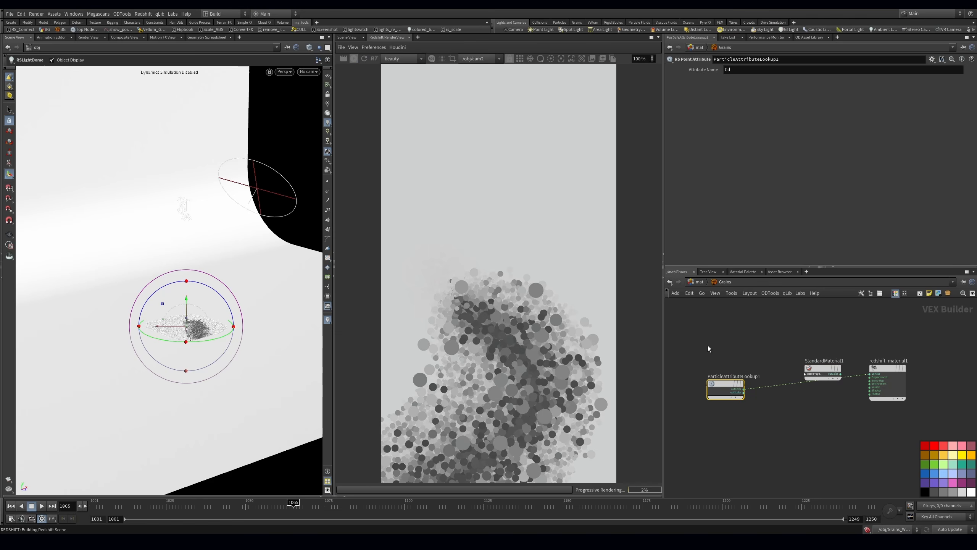
key(l)
- Insert an RS Ramp between the point attribute node and the Redshift material's surface input
key(Tab)
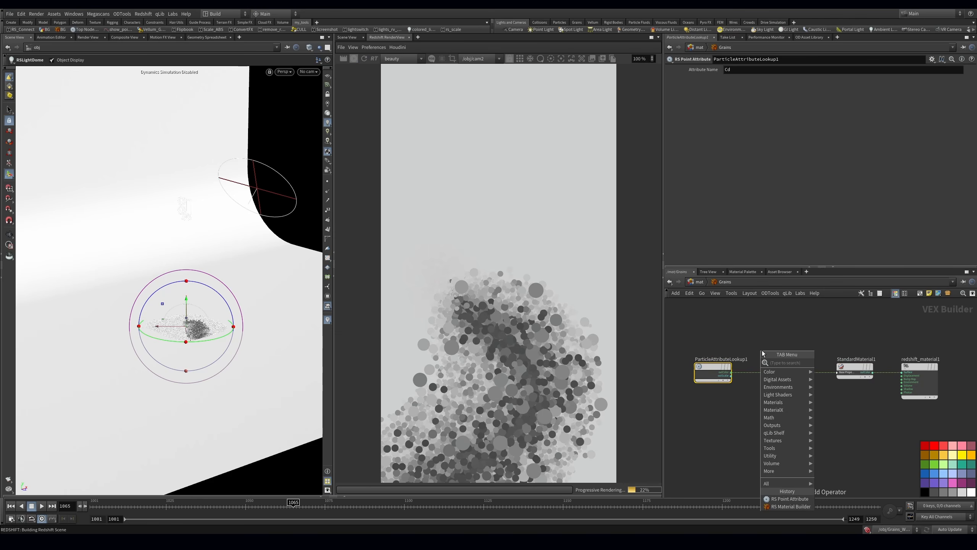
text(ramp)
key(Return)
click(762, 350)
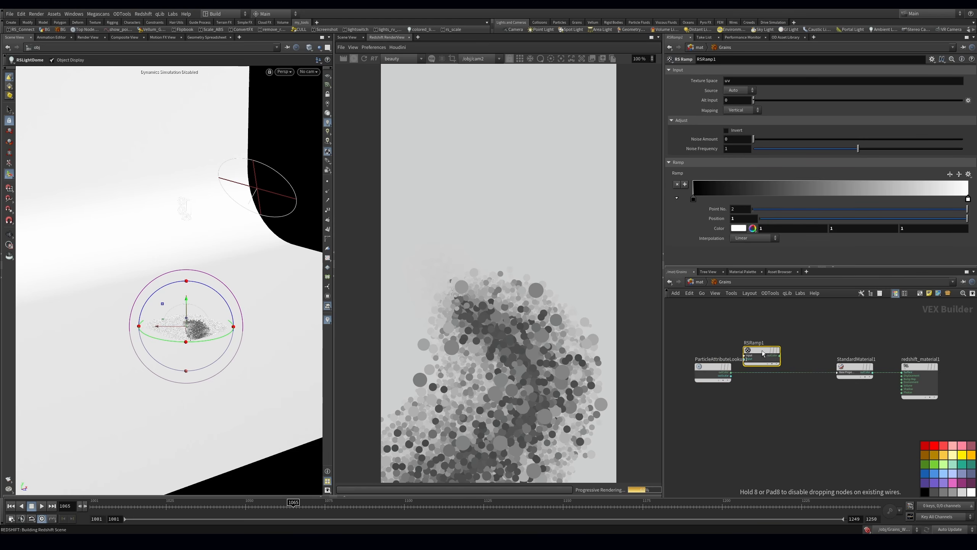
mouse_move(762, 350)
mouse_down()
mouse_move(768, 368)
mouse_move(777, 364)
mouse_move(772, 351)
mouse_up()
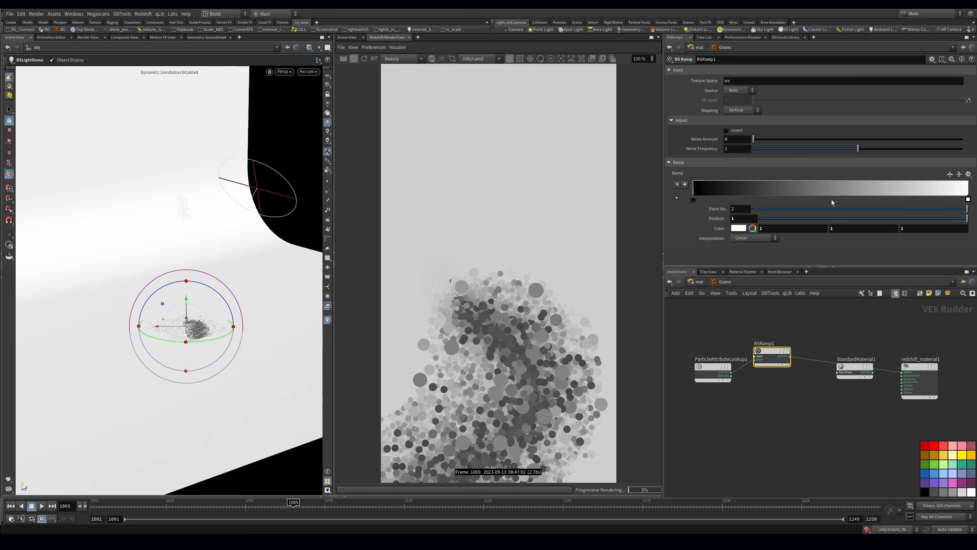
- Load the blue-to-red spectrum preset into the ramp and recolor its last point to a warm light grey, about 0.854, 0.801, 0.761
click(968, 174)
click(956, 221)
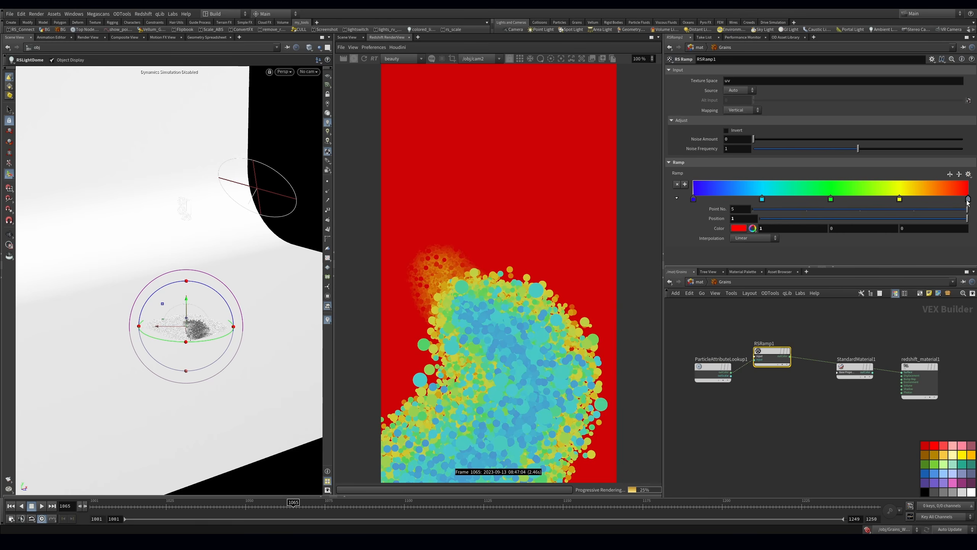
click(739, 228)
click(747, 132)
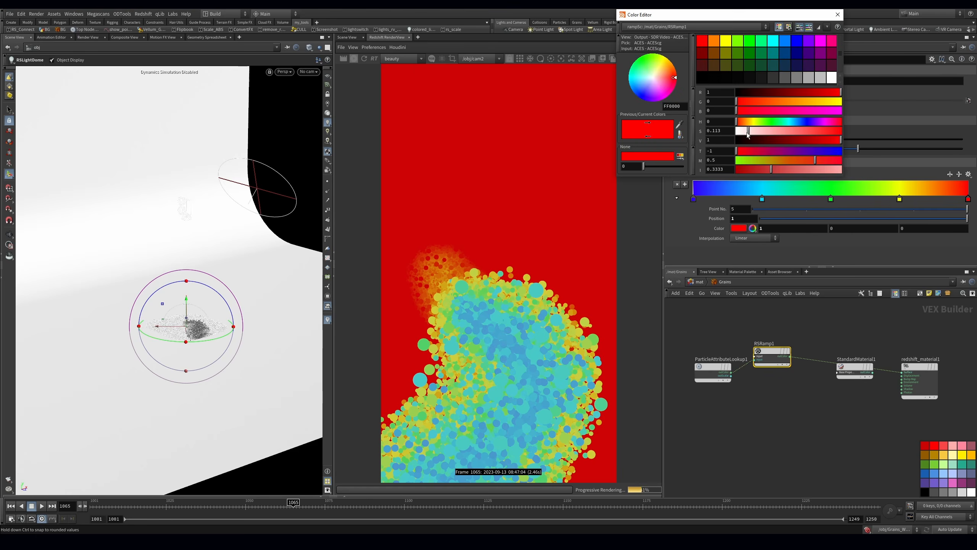
drag(747, 132, 737, 132)
drag(840, 140, 828, 140)
click(744, 124)
click(747, 131)
click(826, 141)
click(837, 14)
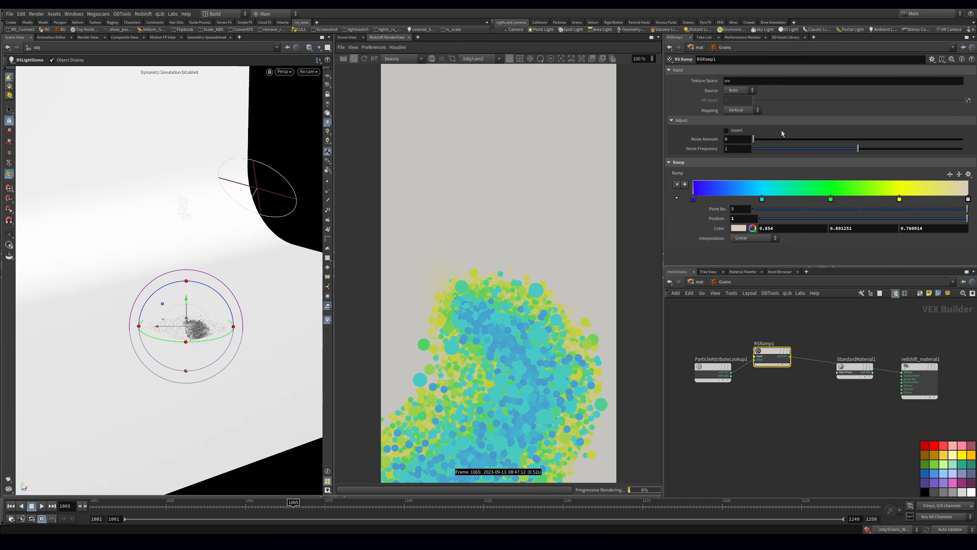
- Remove the ramp's green and yellow points, and move the cyan point to about 0.64 and the blue point to about 0.239
drag(831, 199, 837, 218)
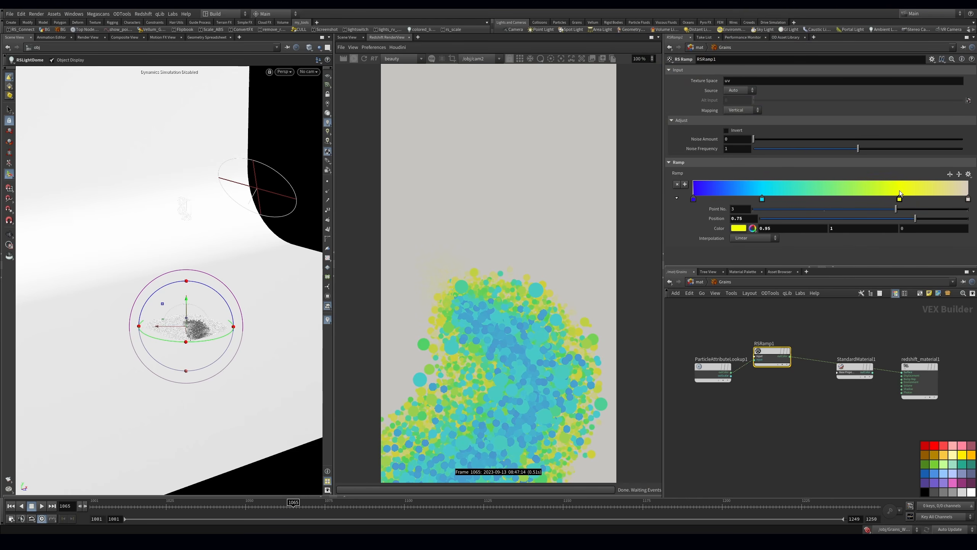
drag(898, 199, 866, 216)
drag(763, 198, 869, 197)
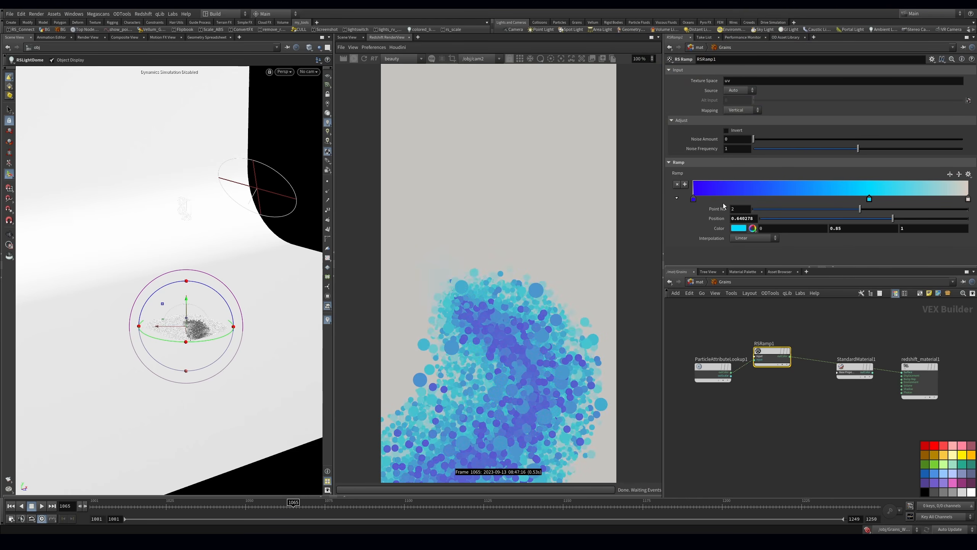
drag(693, 199, 759, 198)
- Recolor the ramp point at position 0.64 to purple with RGB 0.75, 0, 1
click(869, 198)
click(752, 228)
drag(788, 123, 819, 127)
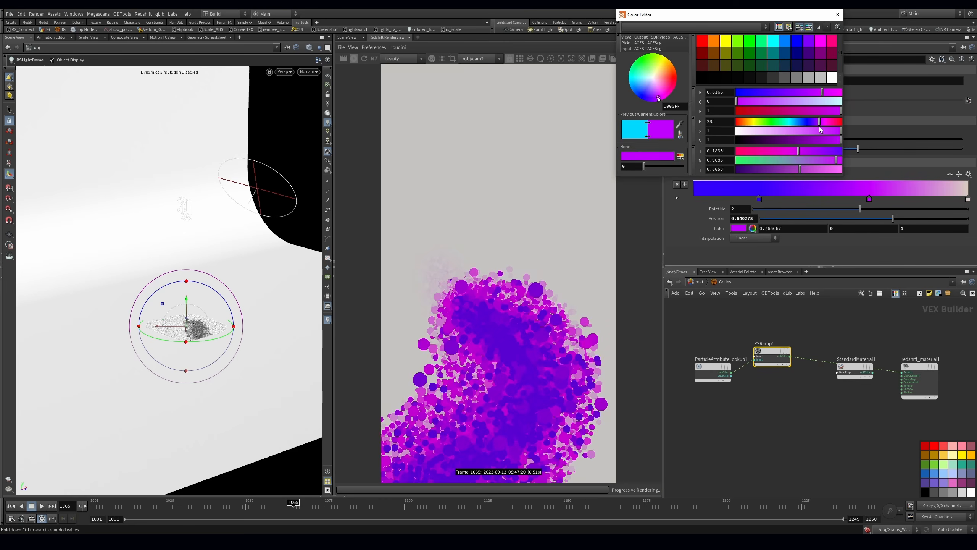
click(837, 14)
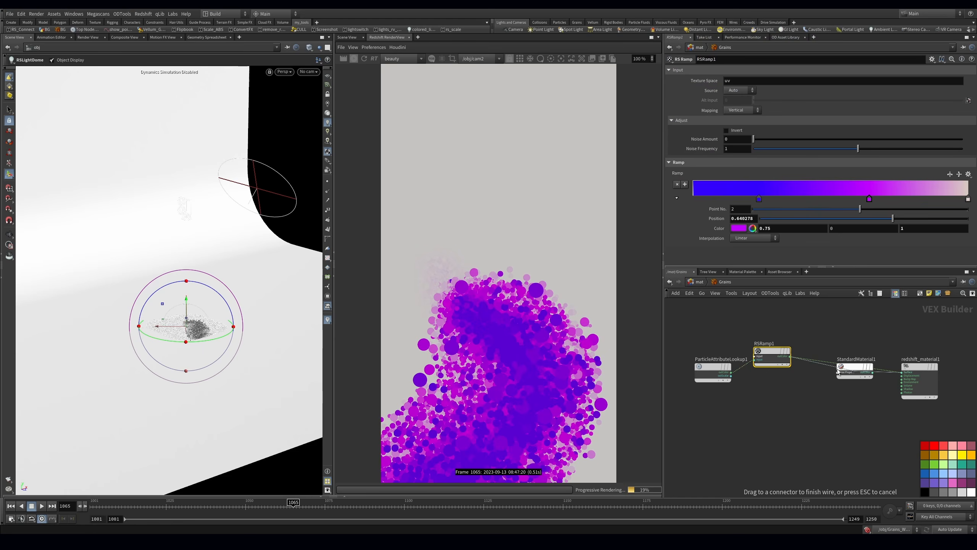
- Feed the ramp into the standard material's base color, route that material to the surface input and align the ramp node between them
click(866, 367)
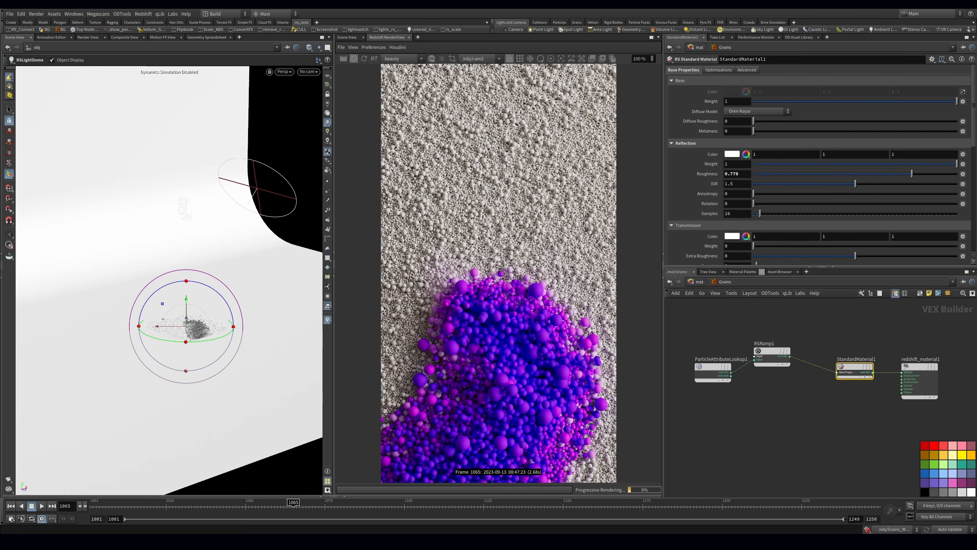
drag(767, 356, 775, 369)
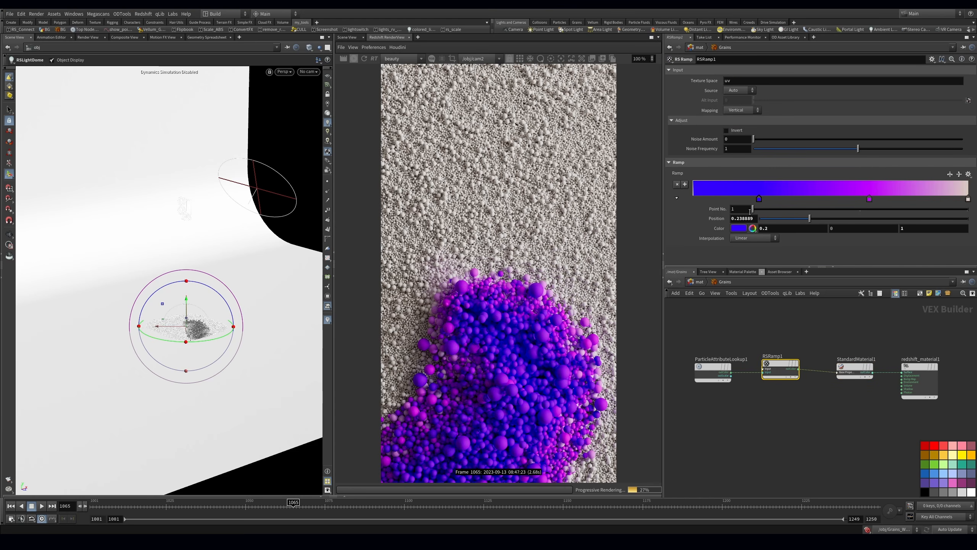
- Recolor the ramp's first point to light blue with RGB 0.252, 0.626, 1
click(752, 228)
mouse_move(807, 123)
mouse_down()
mouse_move(808, 146)
mouse_move(845, 142)
mouse_move(798, 124)
mouse_up()
click(825, 131)
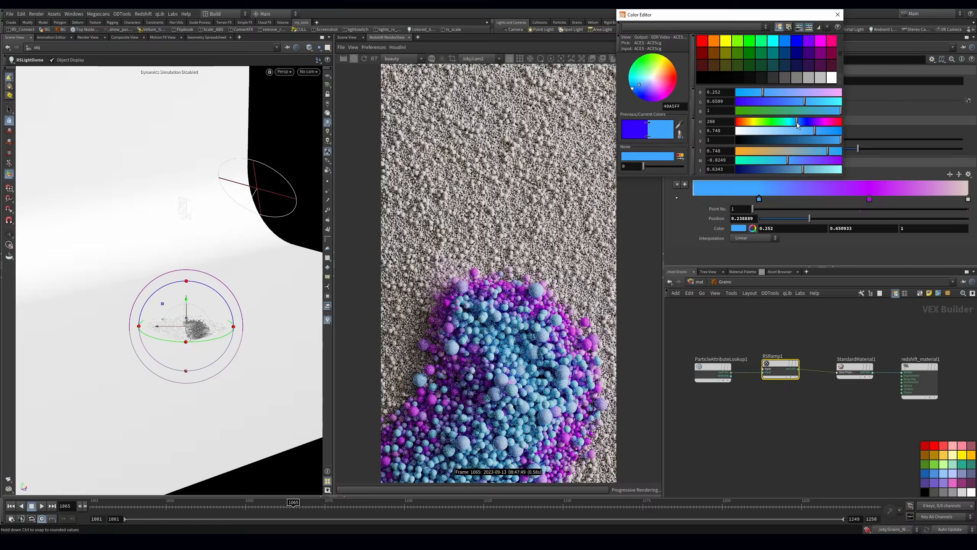
click(837, 15)
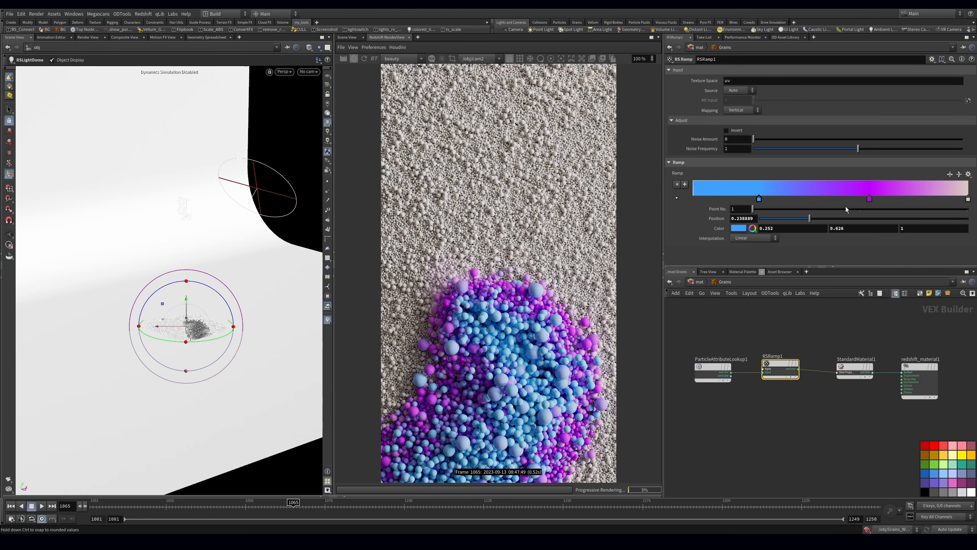
- Reduce the purple ramp point's saturation to 0.69, giving RGB 0.8275, 0.31, 1
click(869, 199)
click(751, 227)
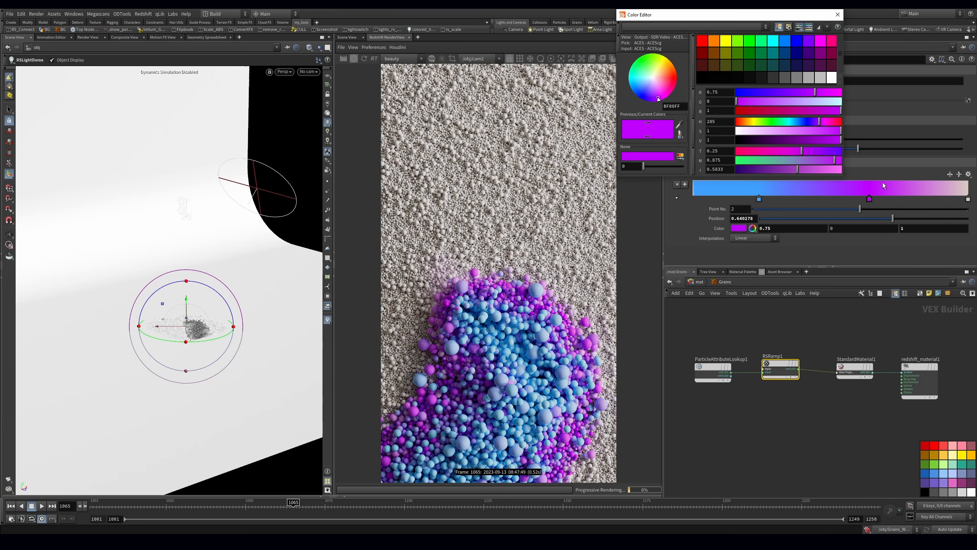
drag(840, 130, 808, 131)
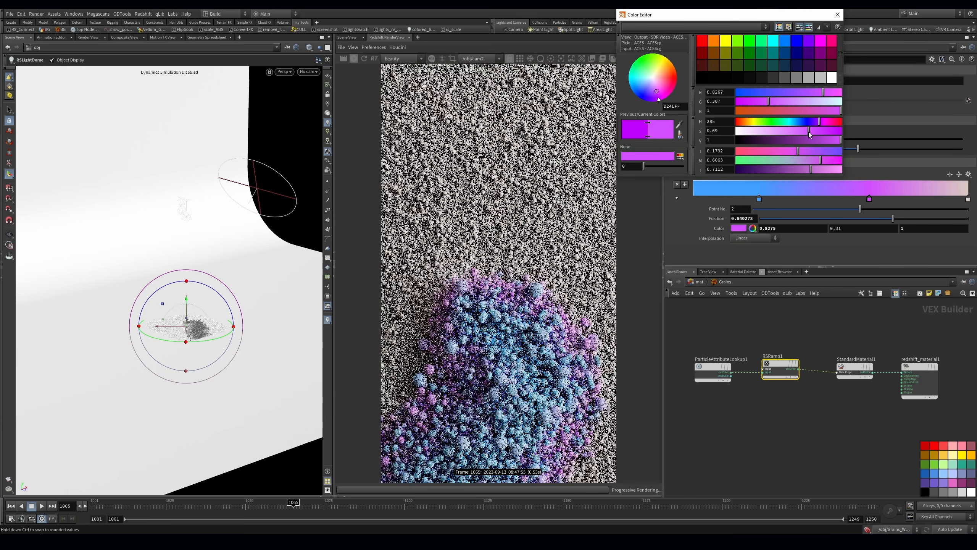
click(837, 15)
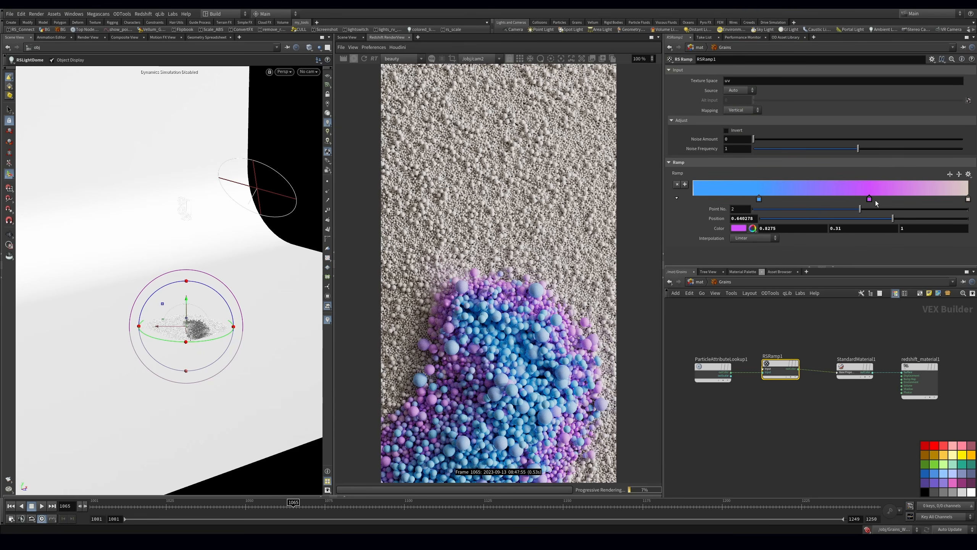
- Move the ramp's blue point to 0.45, the purple point closer to the middle and the beige point to 0.833, and save the scene
drag(869, 199, 842, 199)
drag(968, 199, 922, 198)
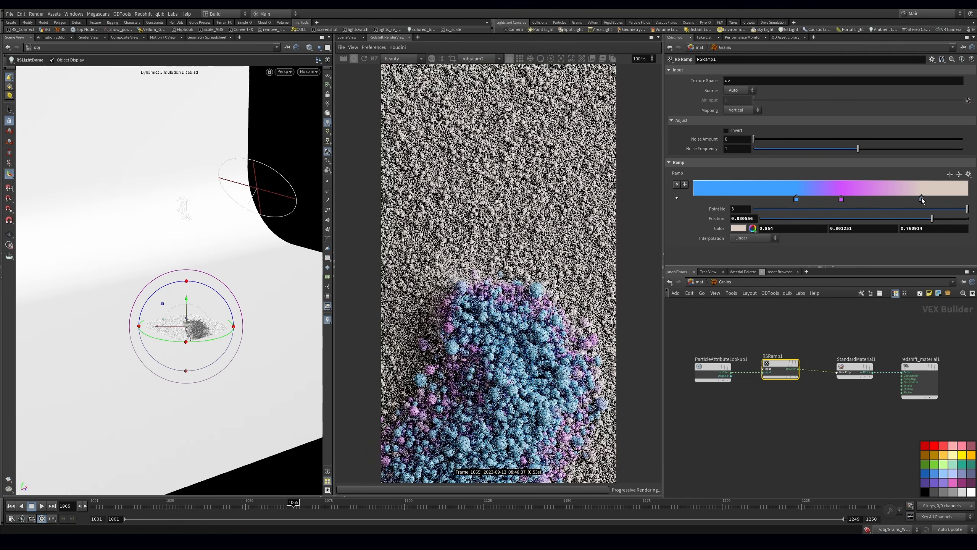
drag(794, 199, 772, 199)
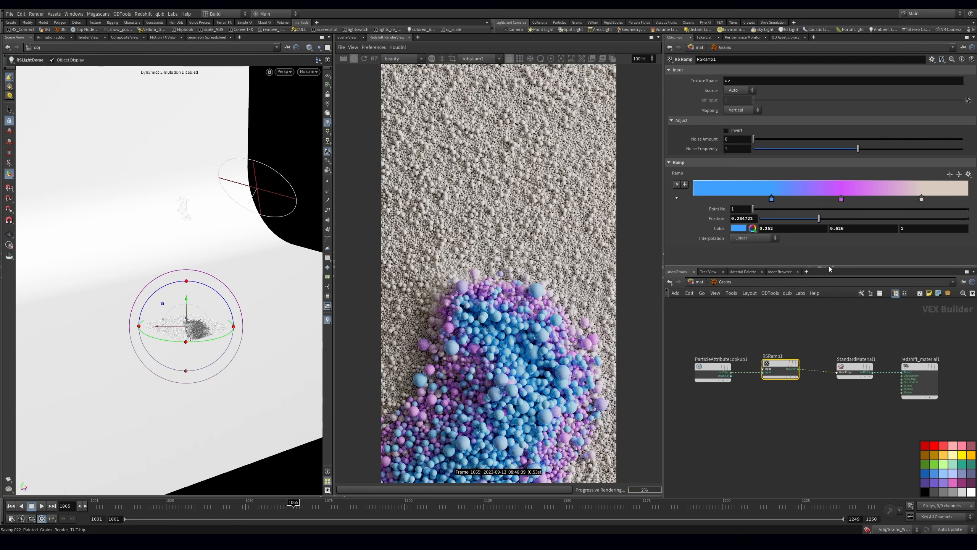
drag(782, 199, 699, 212)
key(ctrl+z)
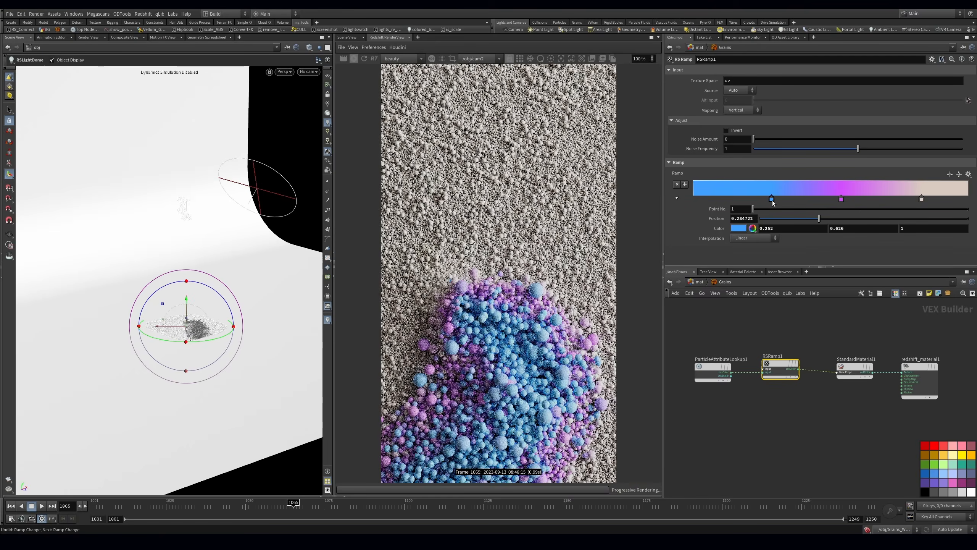
drag(771, 198, 816, 198)
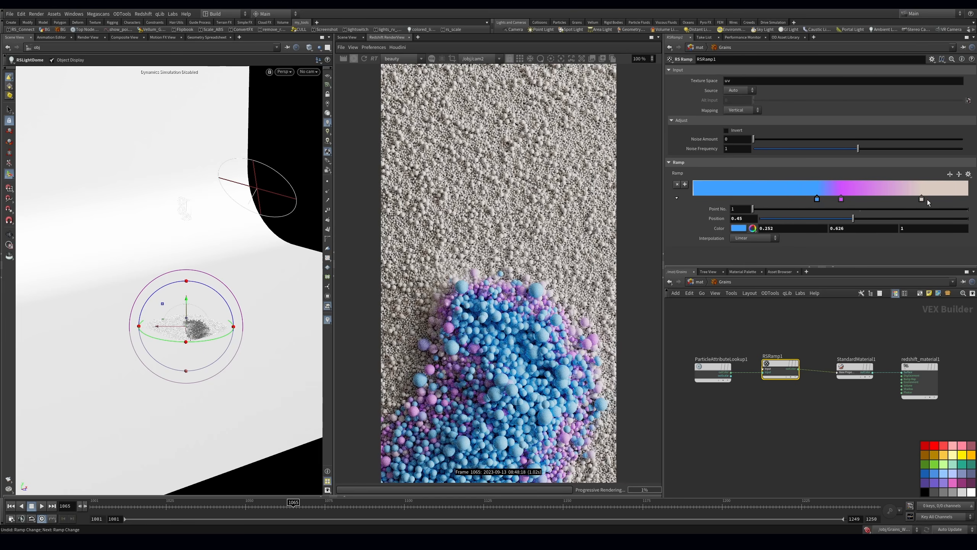
mouse_move(922, 199)
mouse_down()
mouse_move(878, 197)
mouse_move(940, 199)
mouse_move(924, 197)
mouse_up()
key(ctrl+s)
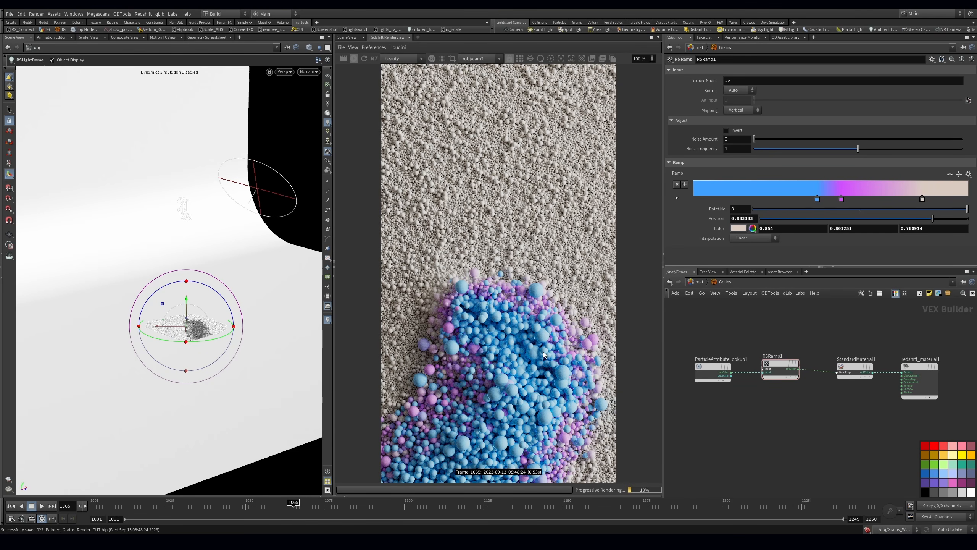
- Inspect the recolored grains up close in the render, stop the live render and save the scene
scroll(552, 359, up, 5)
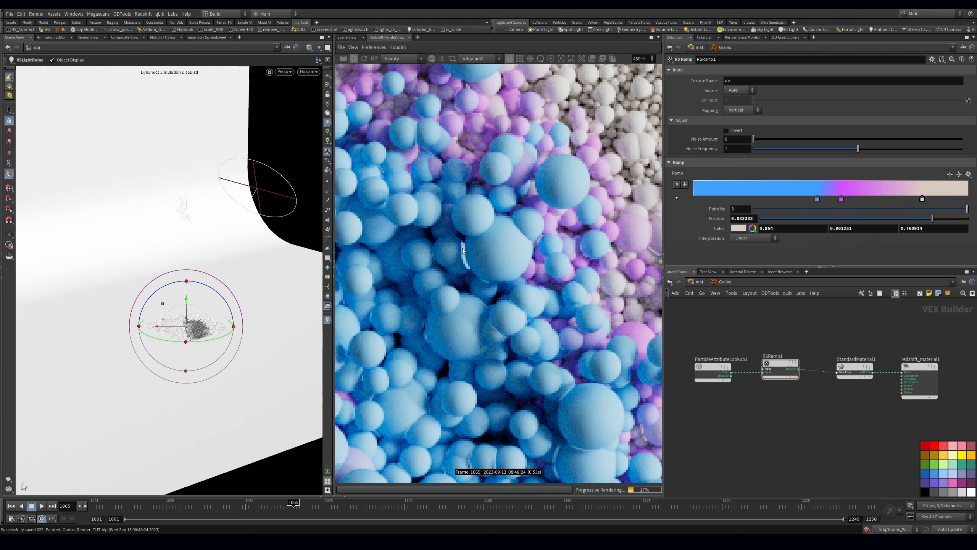
scroll(463, 258, down, 5)
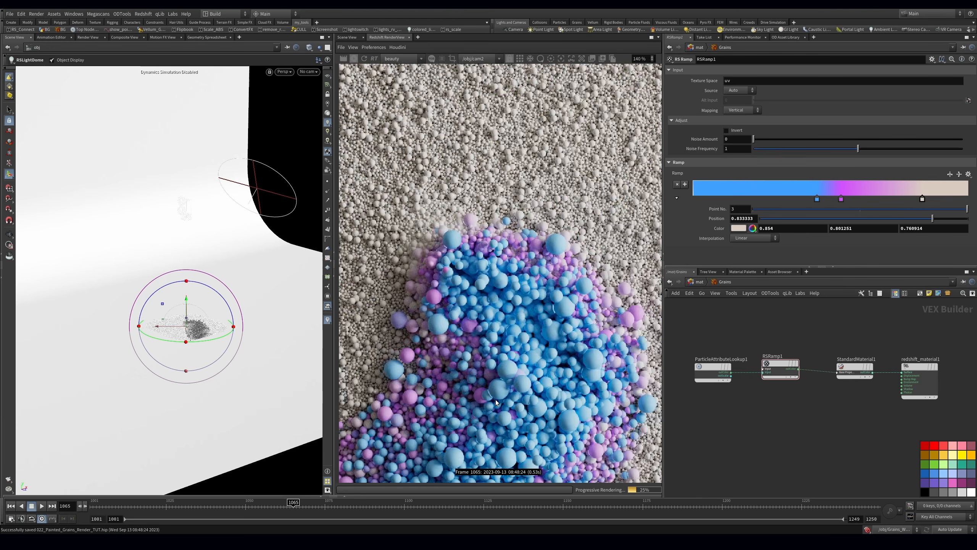
scroll(490, 387, up, 3)
scroll(481, 376, down, 4)
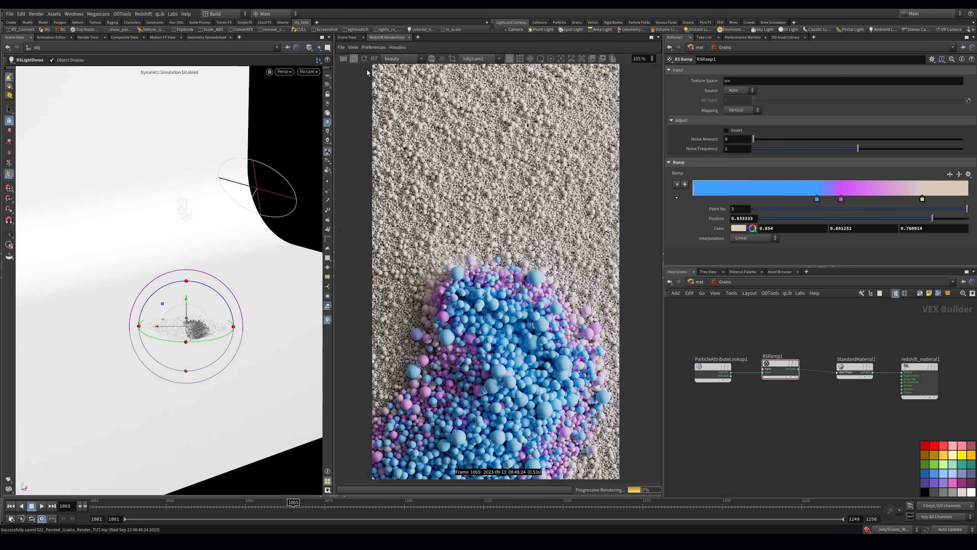
click(354, 59)
key(ctrl+s)
- Turn off rendering the RND_GRAINS object as particles in its Redshift settings
key(1)
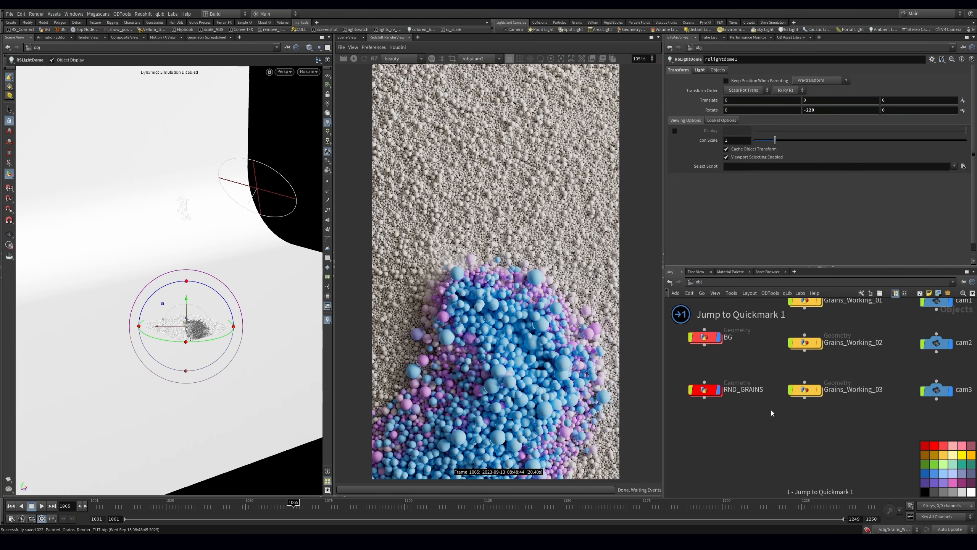
click(704, 389)
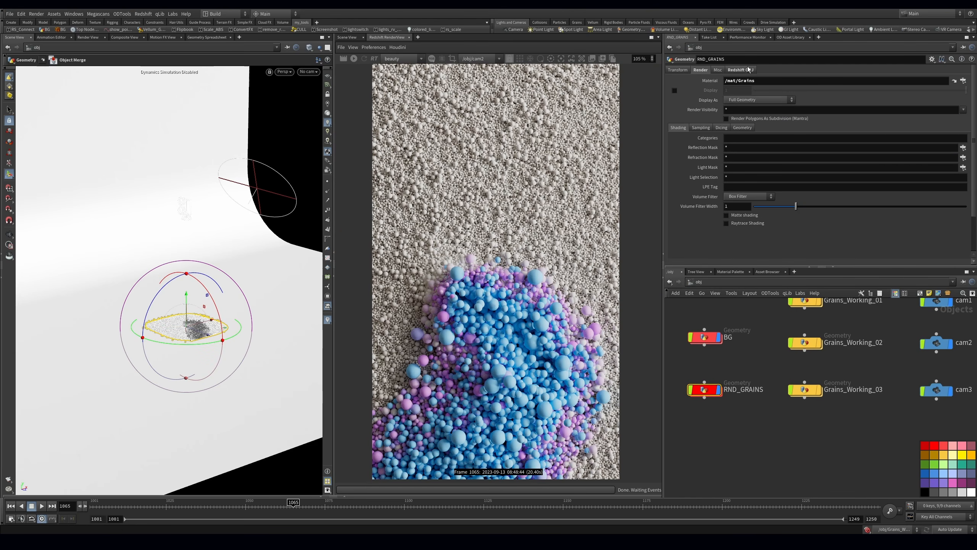
click(833, 80)
- Add a Polygon-type sphere with frequency 4 inside the Grains_Working_03 network
double_click(805, 389)
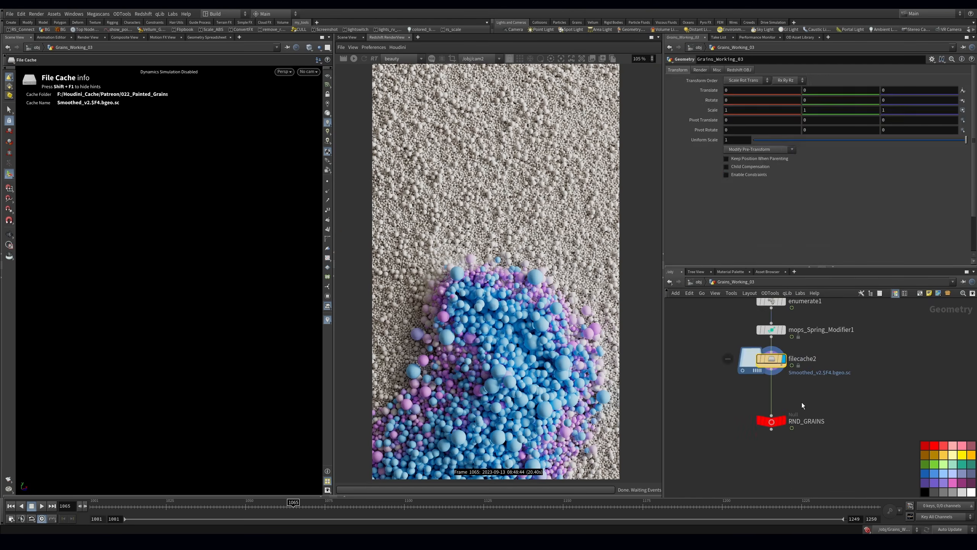
key(Tab)
text(sphere)
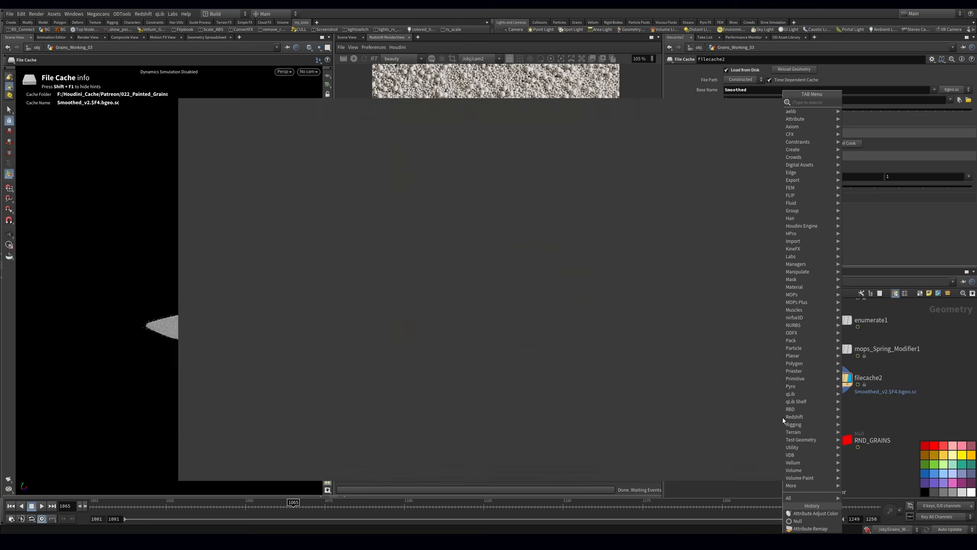
key(Return)
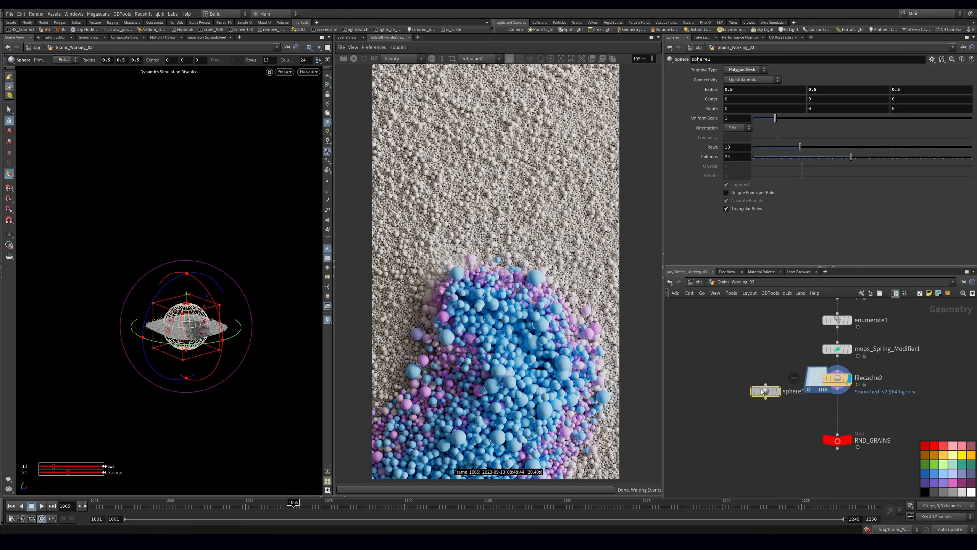
click(734, 382)
click(738, 77)
click(747, 75)
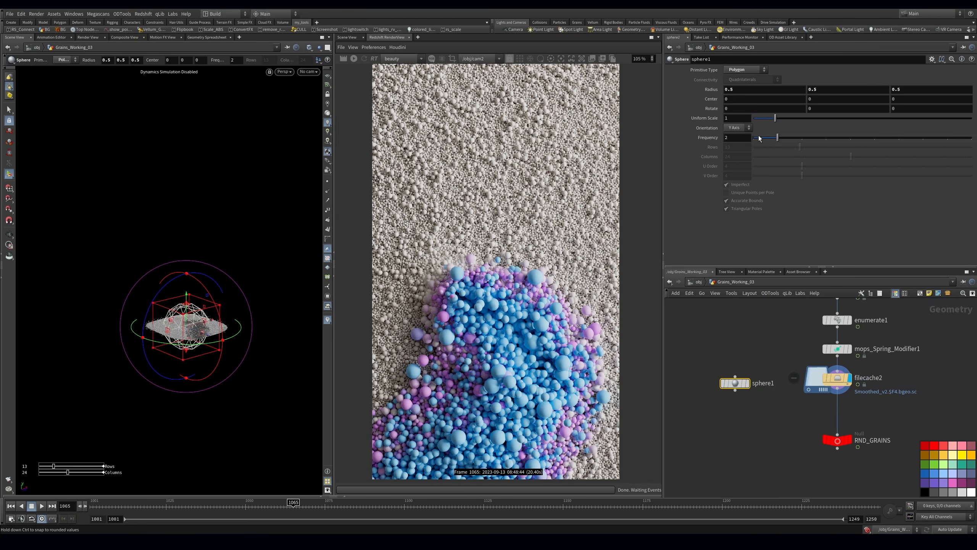
drag(814, 142, 831, 144)
- Copy the sphere onto the cached grain points with a packed-and-instanced Copy to Points node feeding the RND_GRAINS null, and display it
click(772, 424)
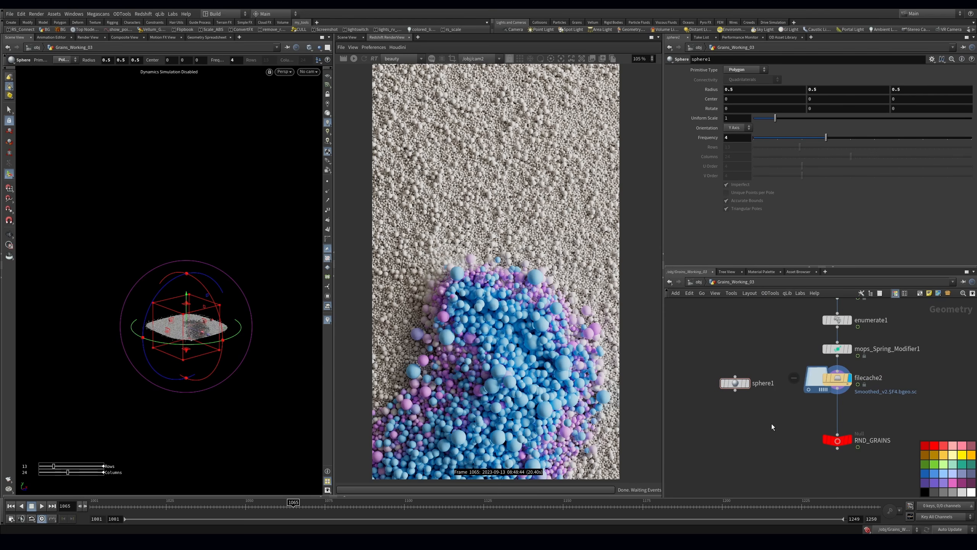
key(Tab)
text(copy to)
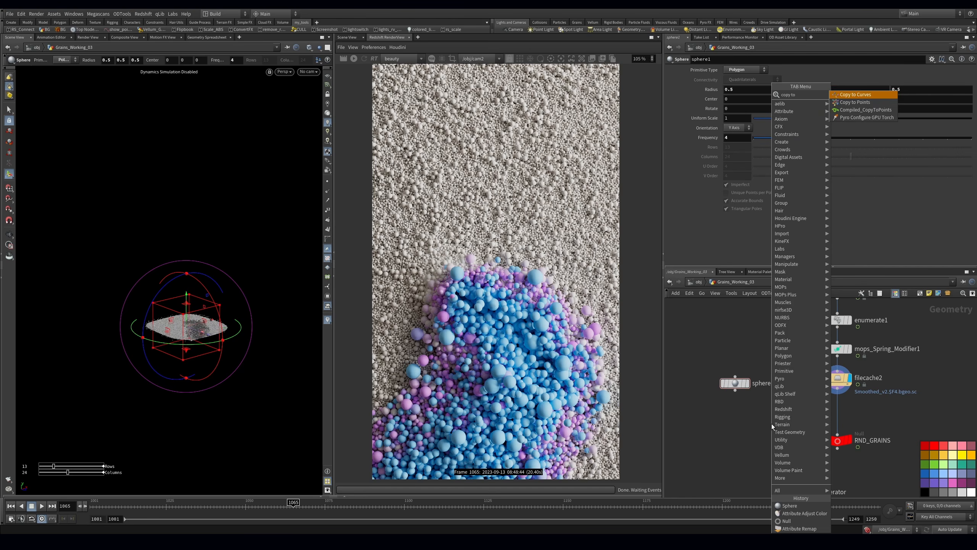
key(Down)
key(Return)
click(772, 426)
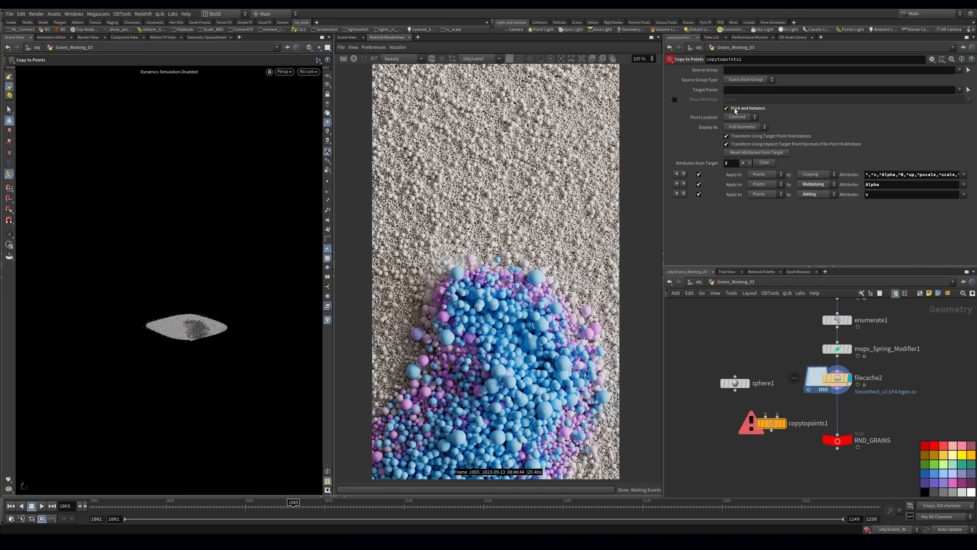
drag(735, 390, 765, 416)
drag(837, 388, 837, 434)
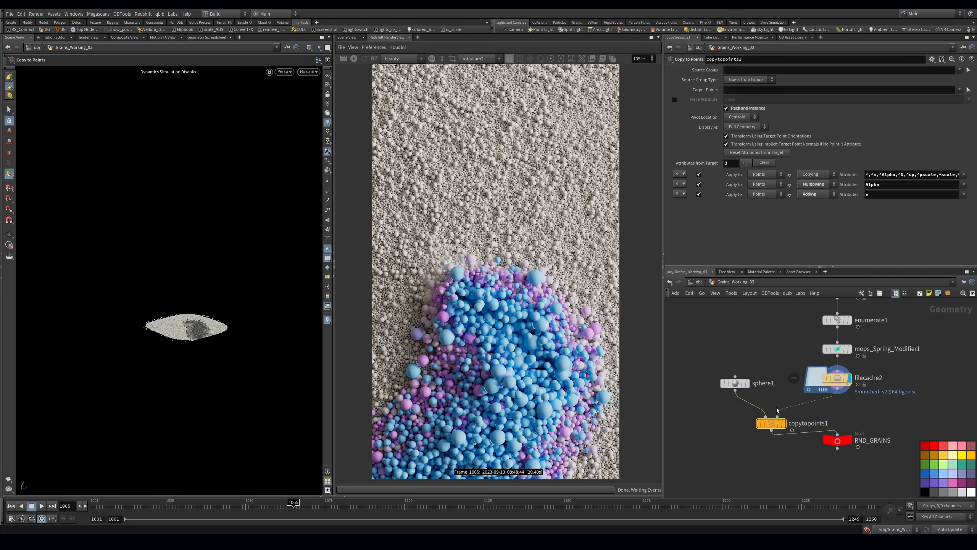
click(783, 423)
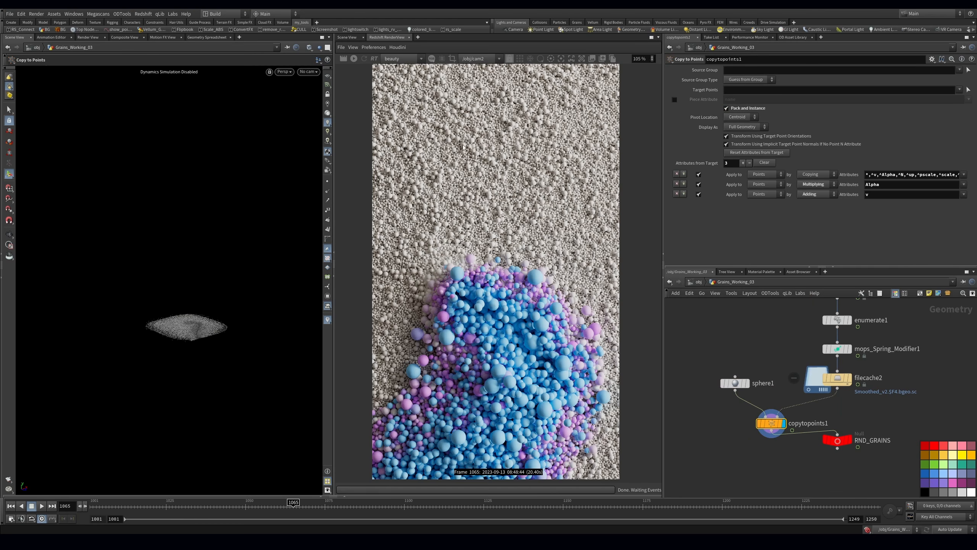
- Set the source sphere's radius to 1 on all three axes
click(735, 383)
text(1)
key(Tab)
text(1)
key(Tab)
text(1)
key(Return)
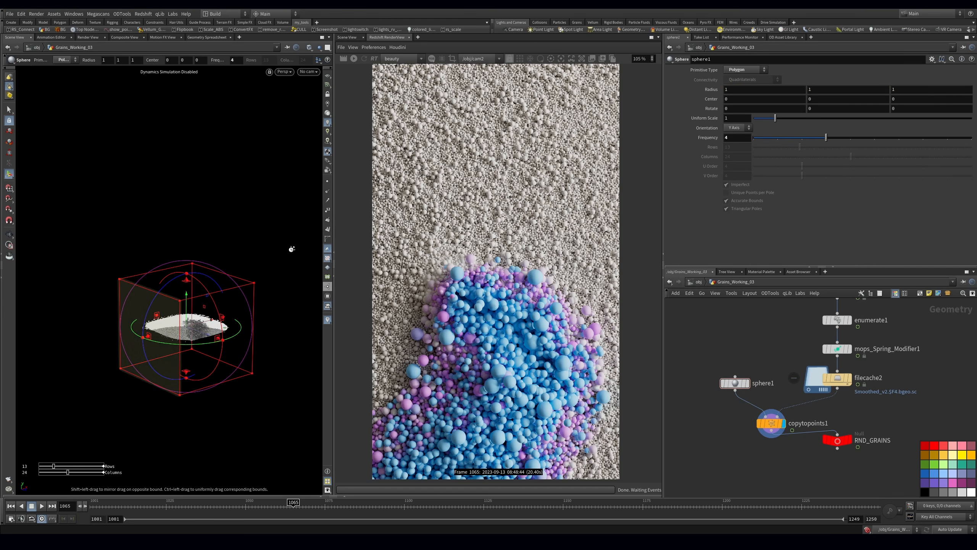
- Look through cam2 in the viewport and shift the RND_GRAINS null farther below the Copy to Points node
click(313, 72)
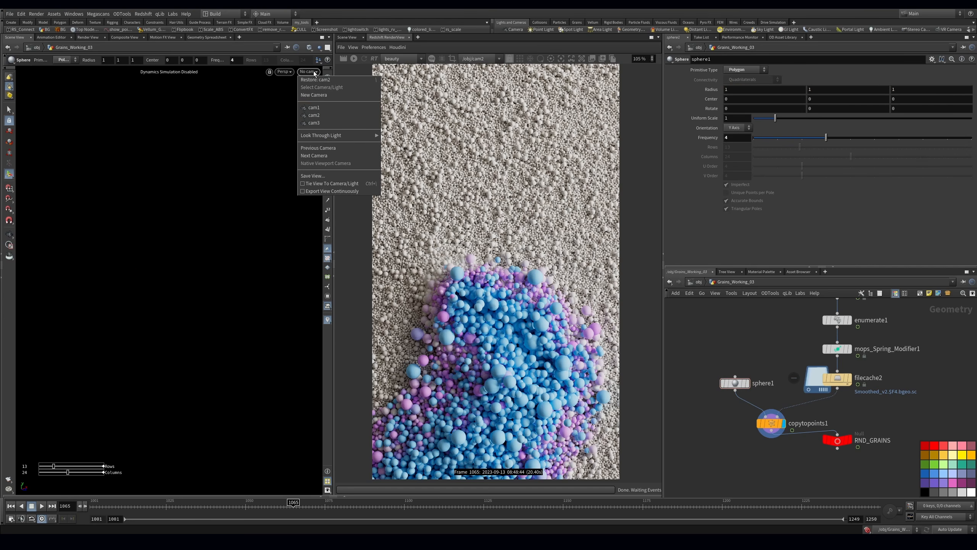
click(314, 115)
middle_drag(909, 383, 898, 348)
drag(828, 406, 812, 438)
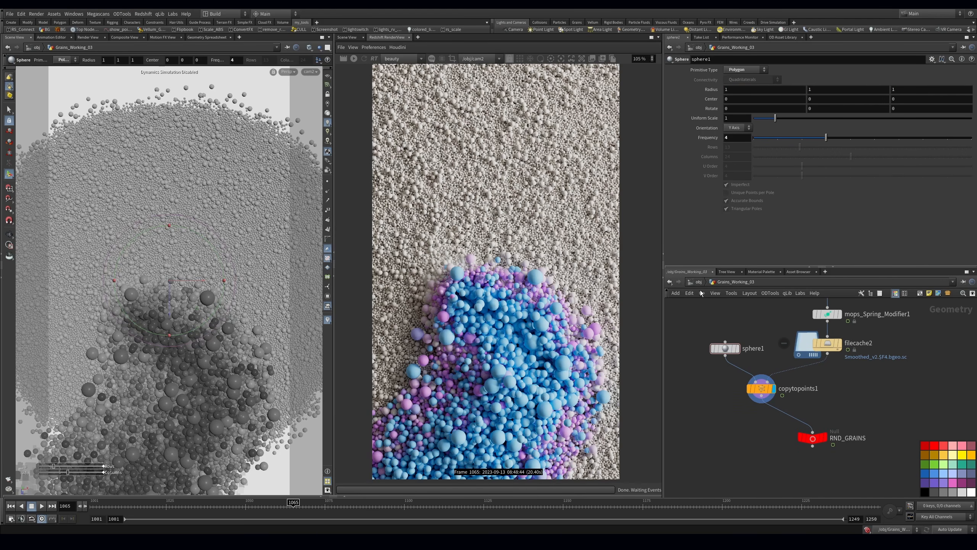
- Enable Instance SOP Level Packed Primitives on the RND_GRAINS object and run the live render to check the instanced spheres
key(u)
click(704, 389)
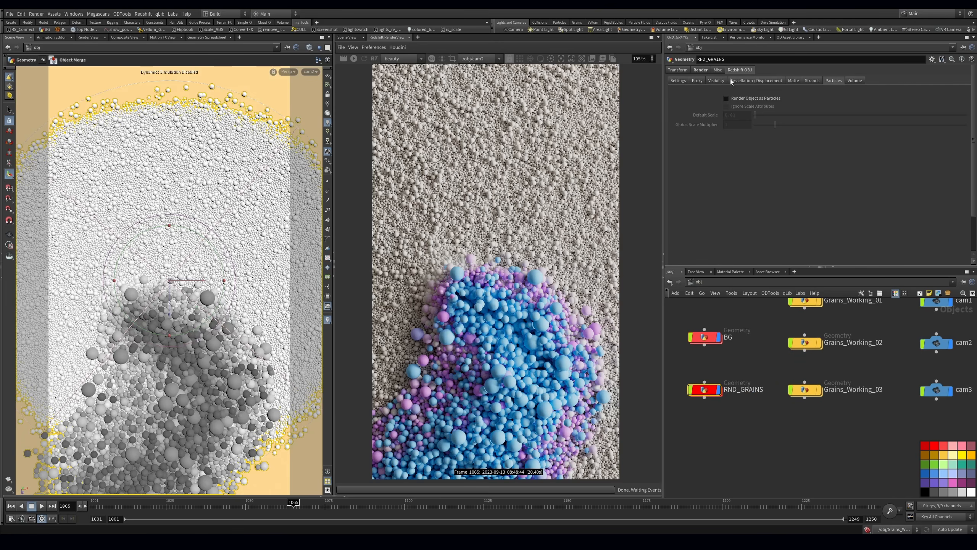
click(678, 81)
click(746, 92)
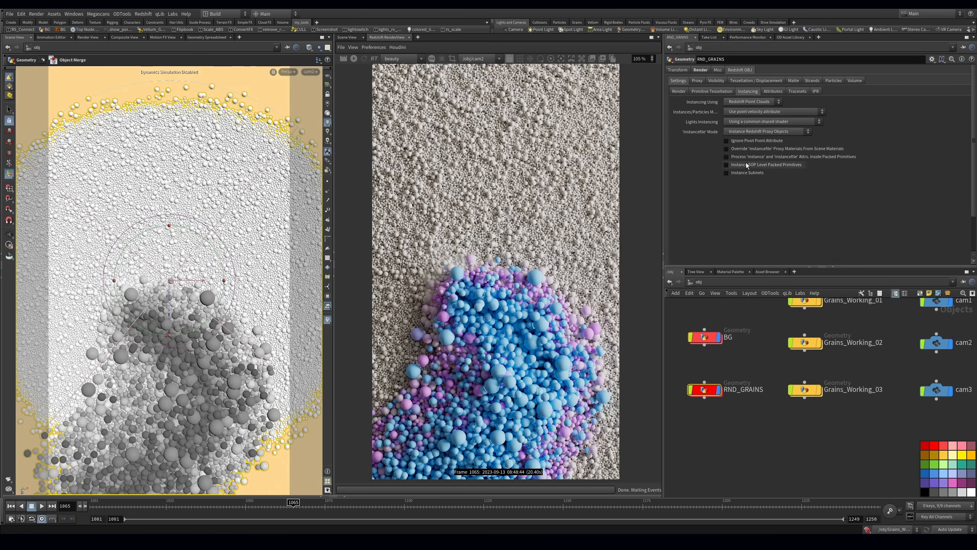
click(773, 349)
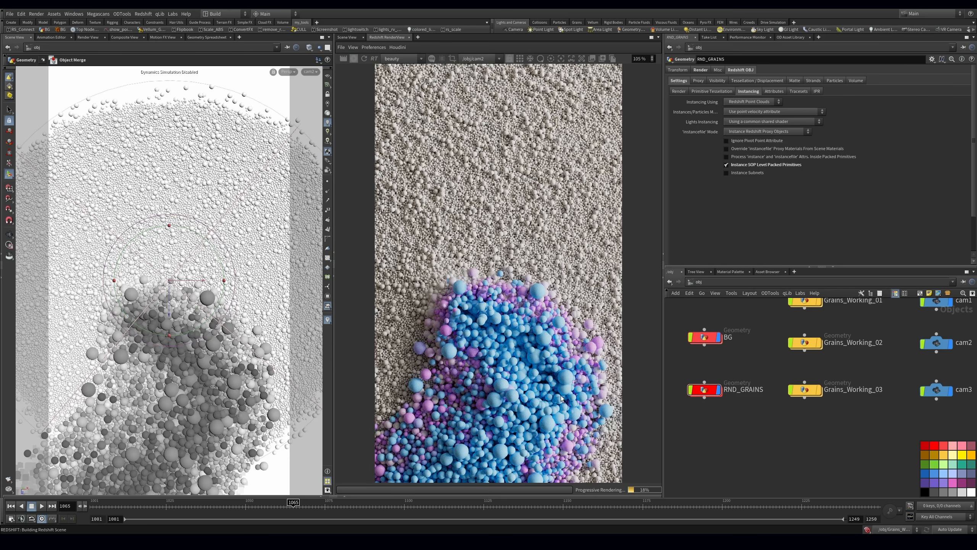
scroll(561, 396, down, 1)
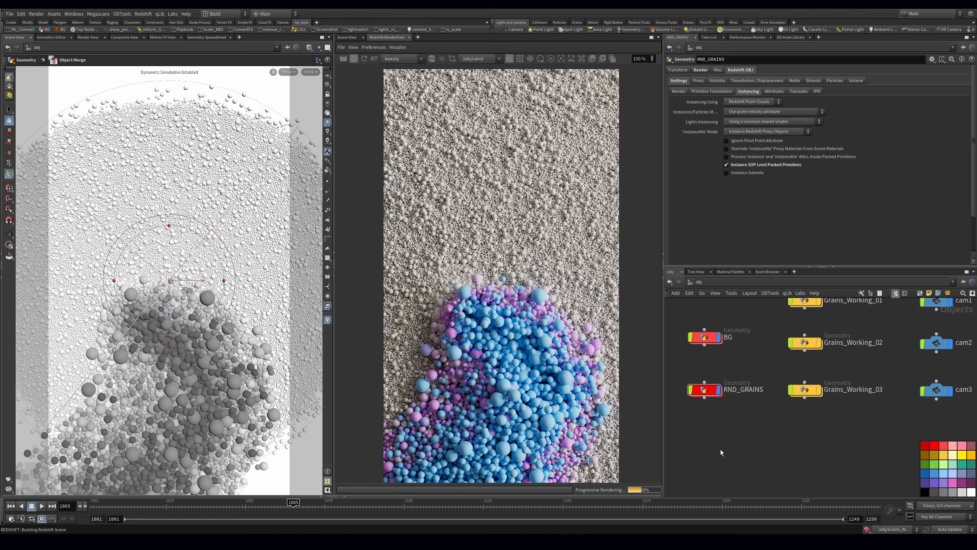
click(354, 58)
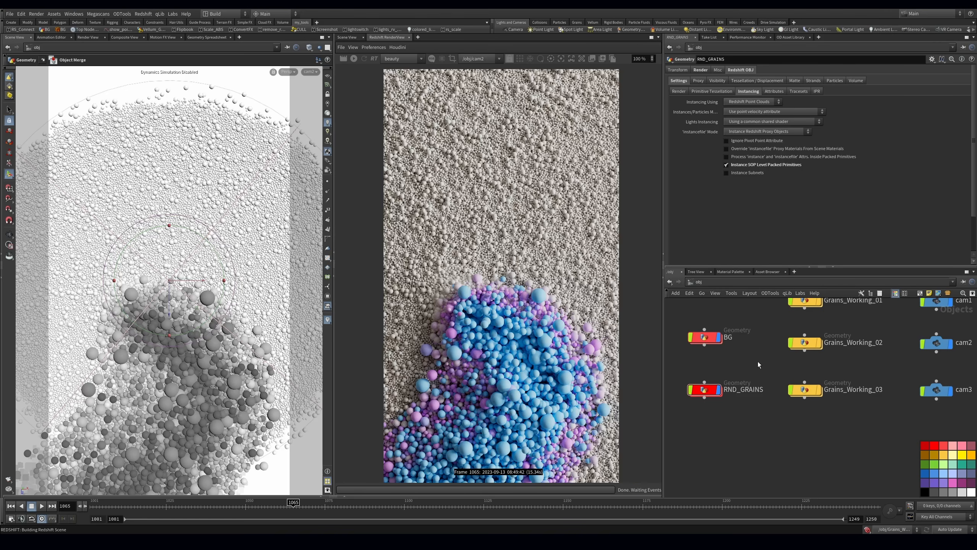
- Review the Redshift particle settings of the RND_GRAINS object
double_click(805, 390)
key(u)
drag(748, 362, 698, 419)
click(833, 80)
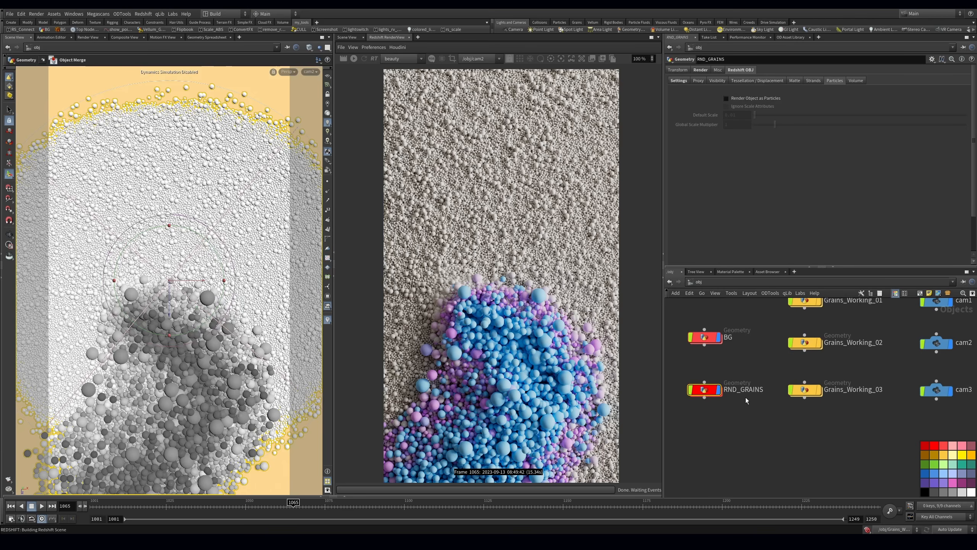
- Insert a UV Project node between the sphere and the Copy to Points node in Grains_Working_03
double_click(805, 390)
click(760, 426)
key(Tab)
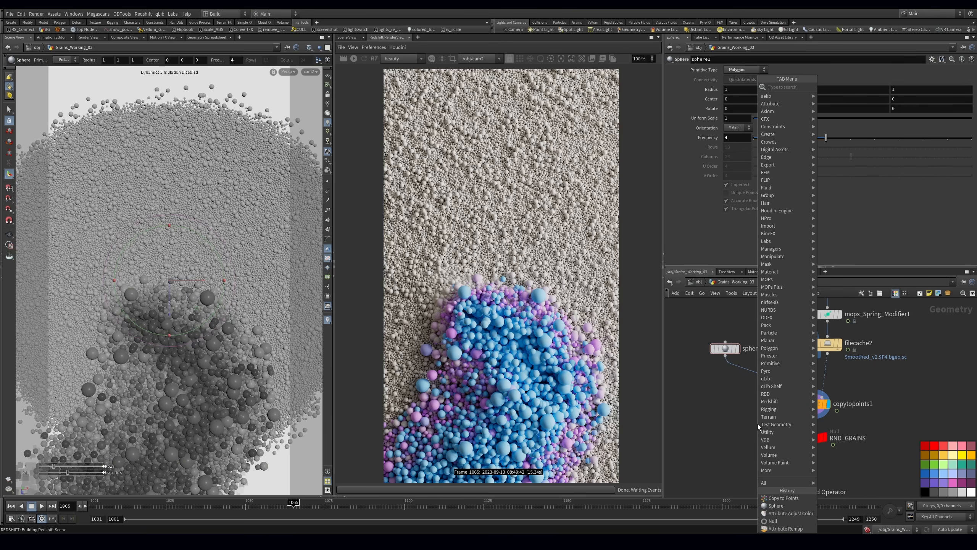
text(mopsin)
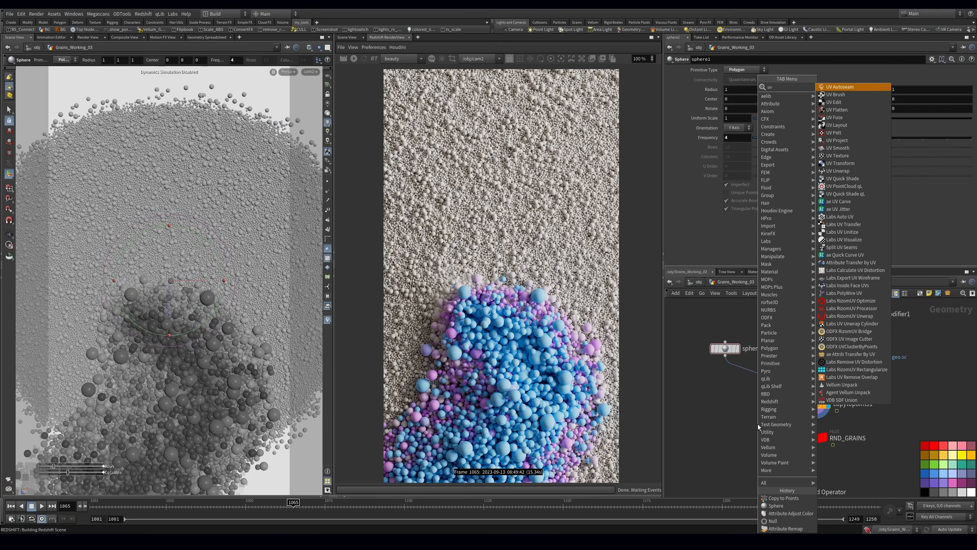
key(Return)
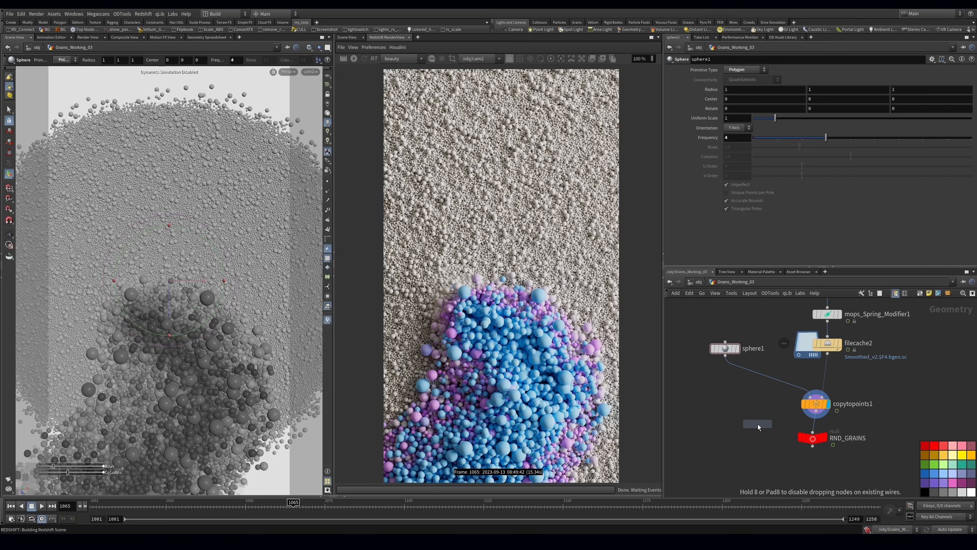
click(774, 381)
- Set the UV projection to Polar, initialize it to the best plane, display the projected sphere and save the scene
click(745, 99)
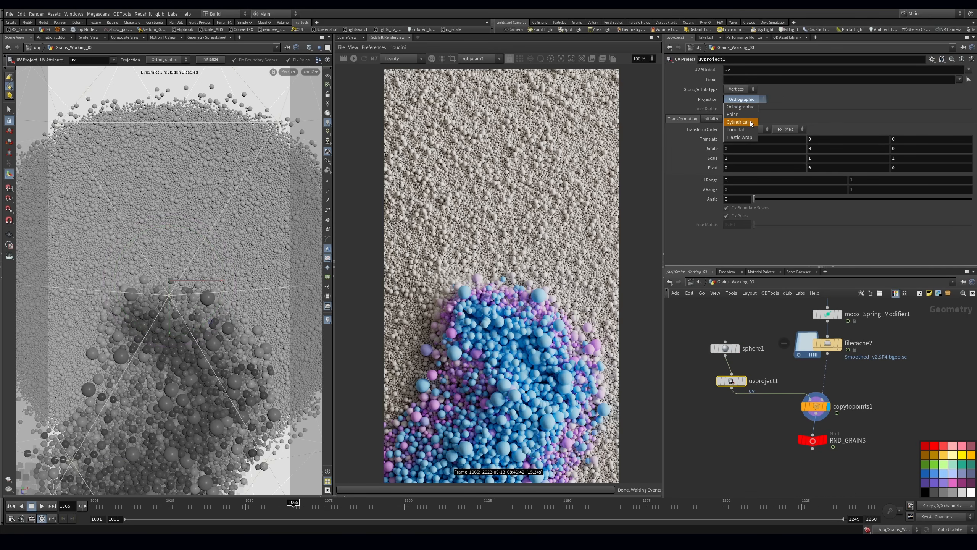
click(739, 109)
click(712, 119)
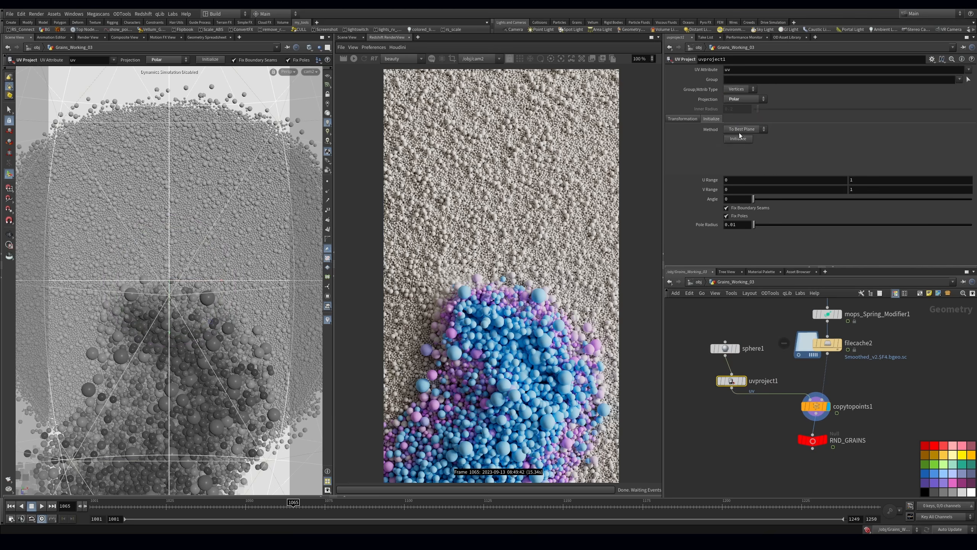
key(r)
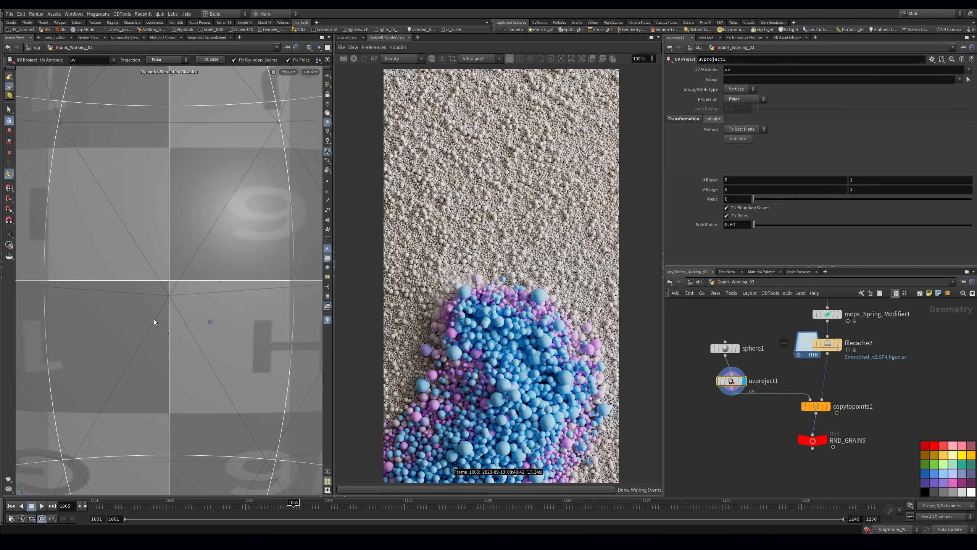
drag(780, 427, 852, 453)
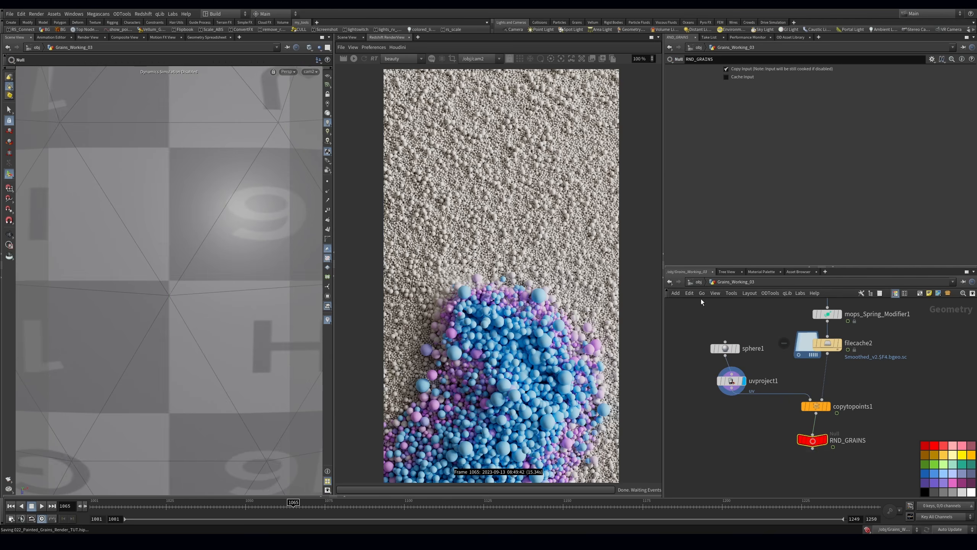
- Display the RND_GRAINS null in Grains_Working_03, return to the object level and save the scene
key(r)
key(u)
key(ctrl+s)
key(ctrl+s)
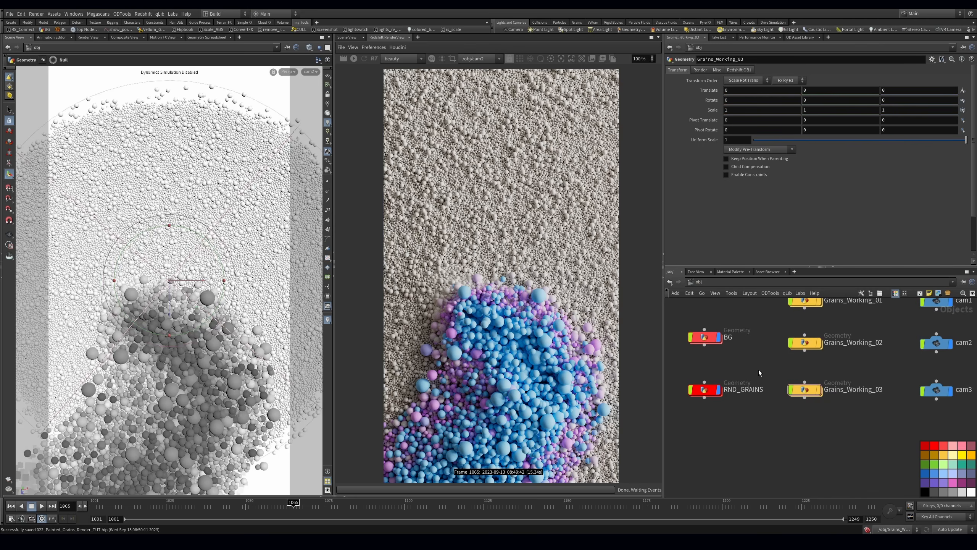
key(2)
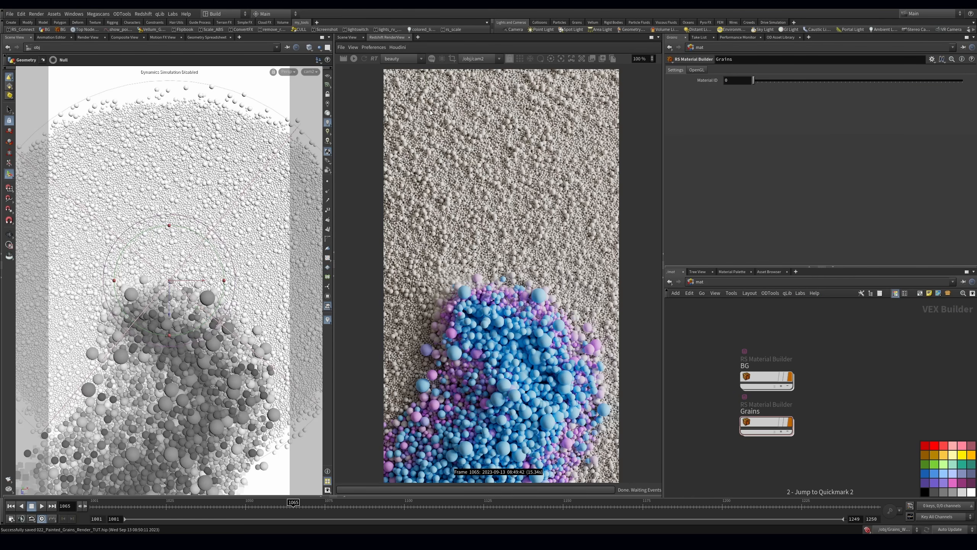
key(1)
double_click(707, 390)
key(Tab)
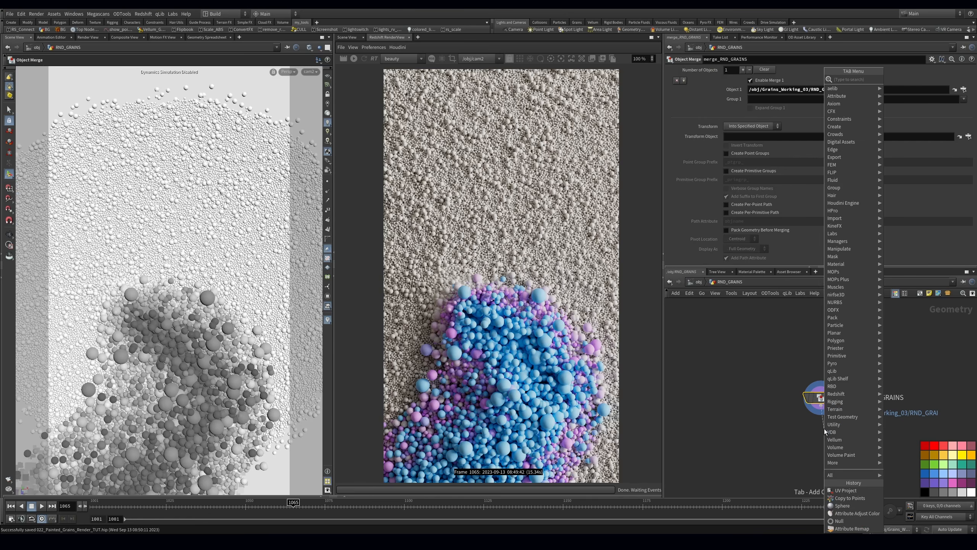
text(a)
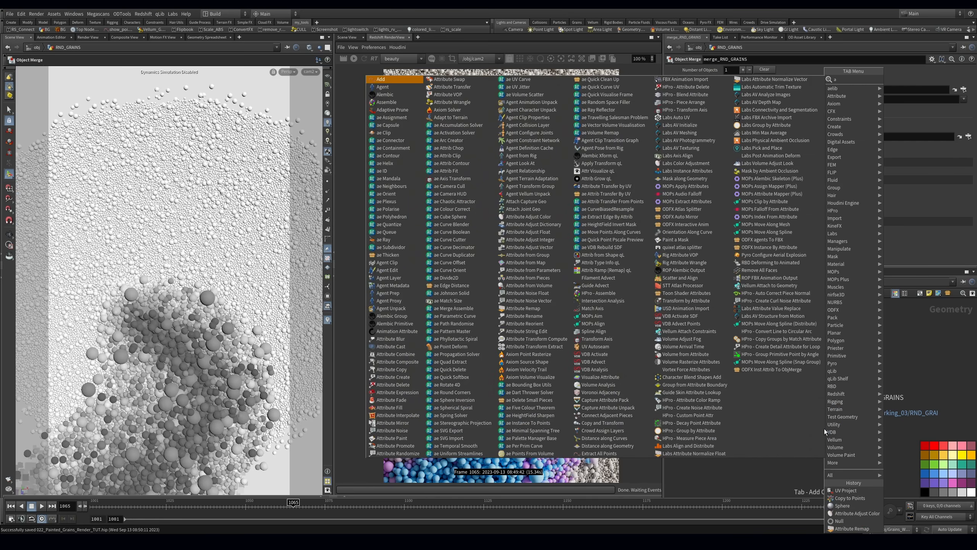
key(Escape)
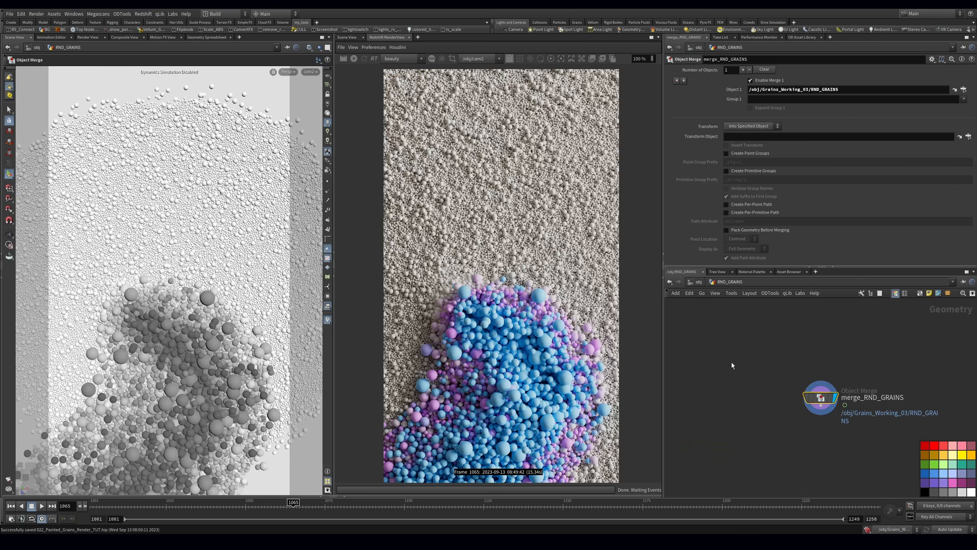
- Insert an Attribute Randomize node between filecache2 and copytopoints1 in Grains_Working_03 and display it
click(698, 282)
double_click(728, 337)
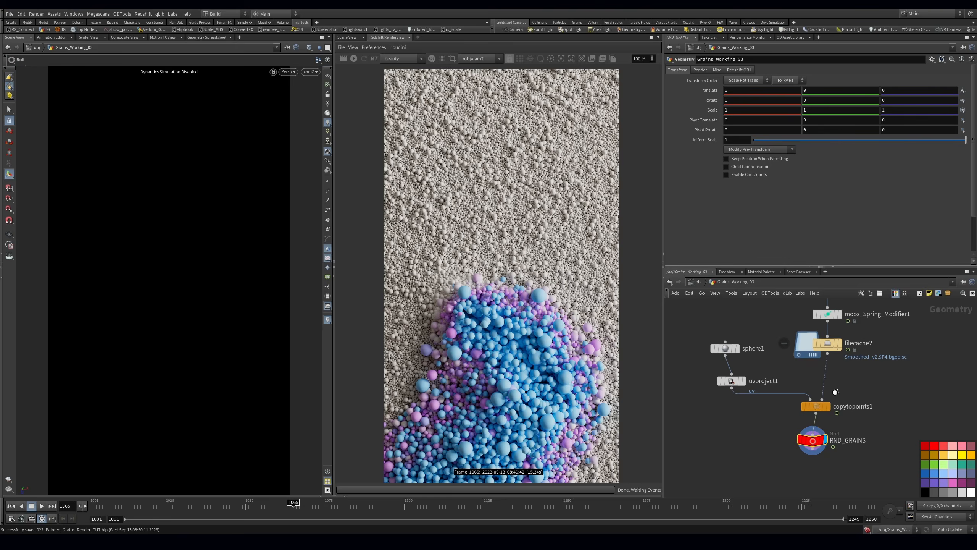
click(827, 345)
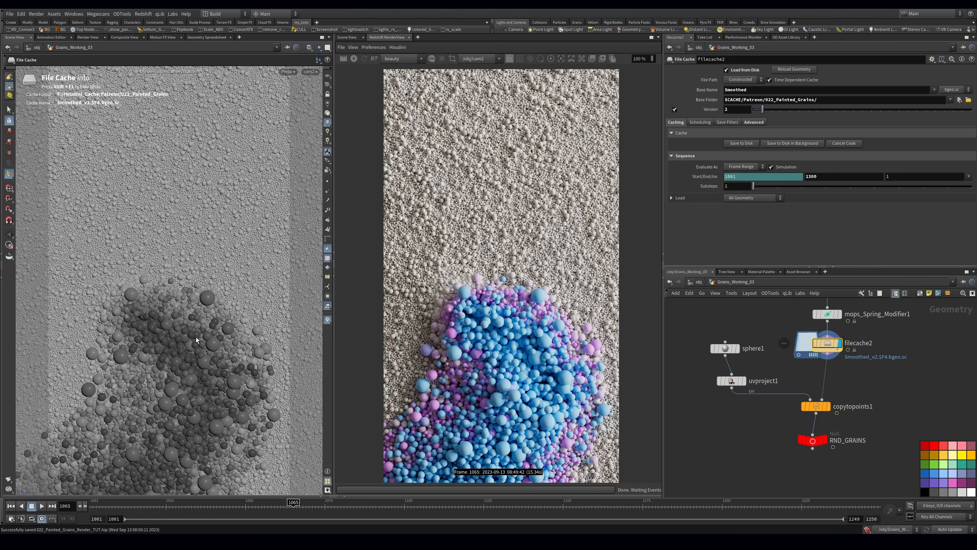
key(Tab)
text(attra)
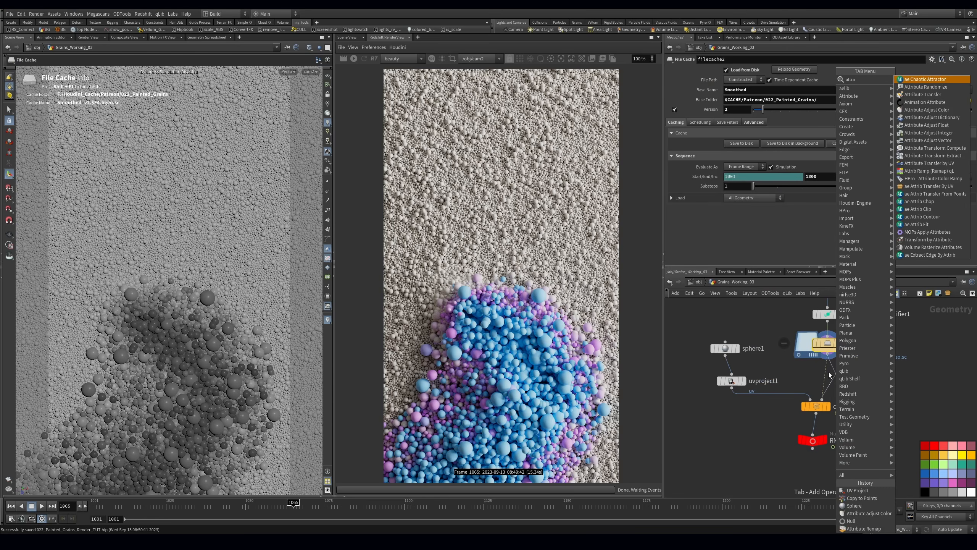
key(Down)
key(Return)
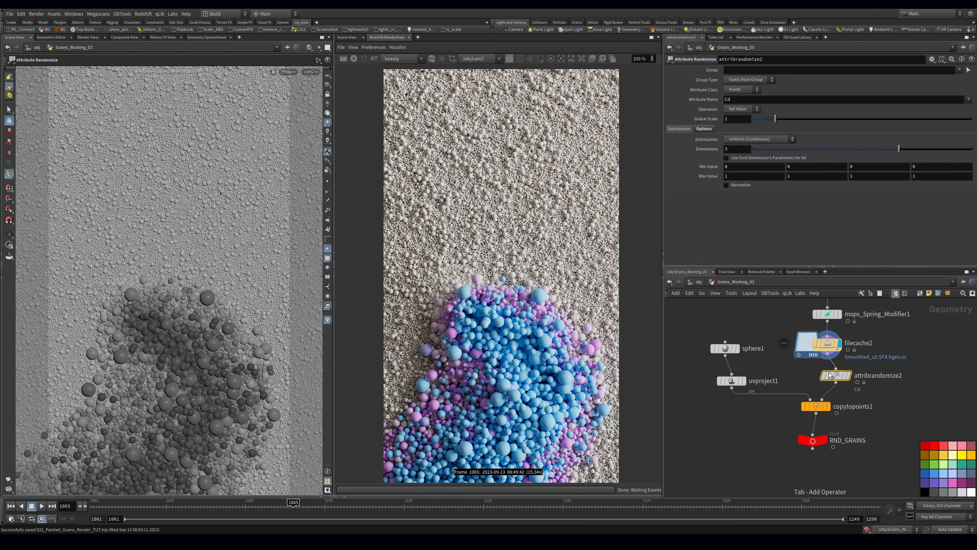
click(864, 387)
click(848, 375)
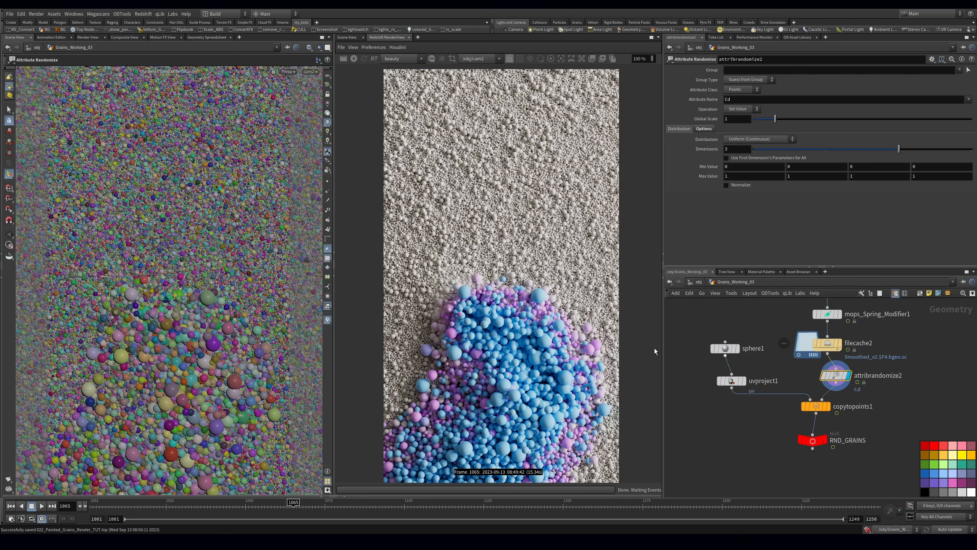
- Set the randomized attribute's name to col
double_click(726, 99)
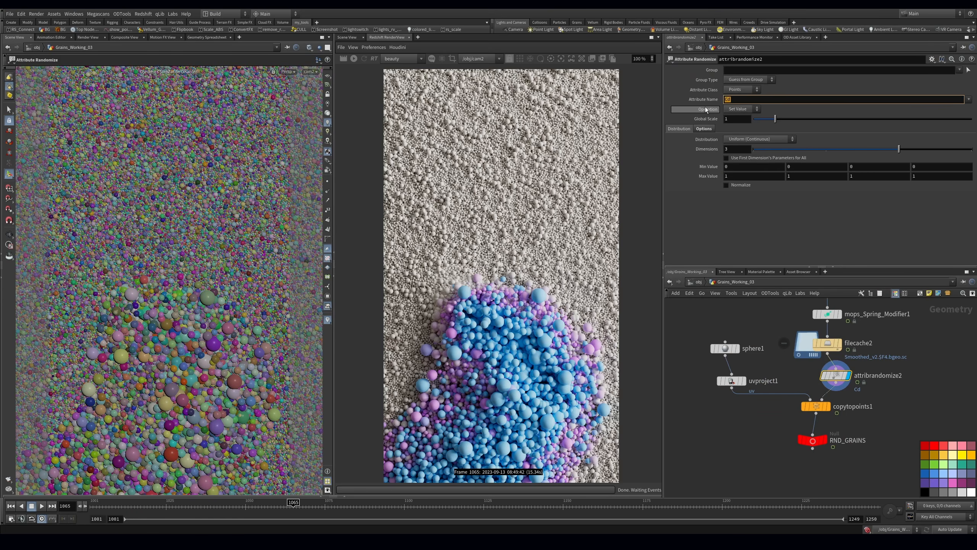
text(col)
key(Return)
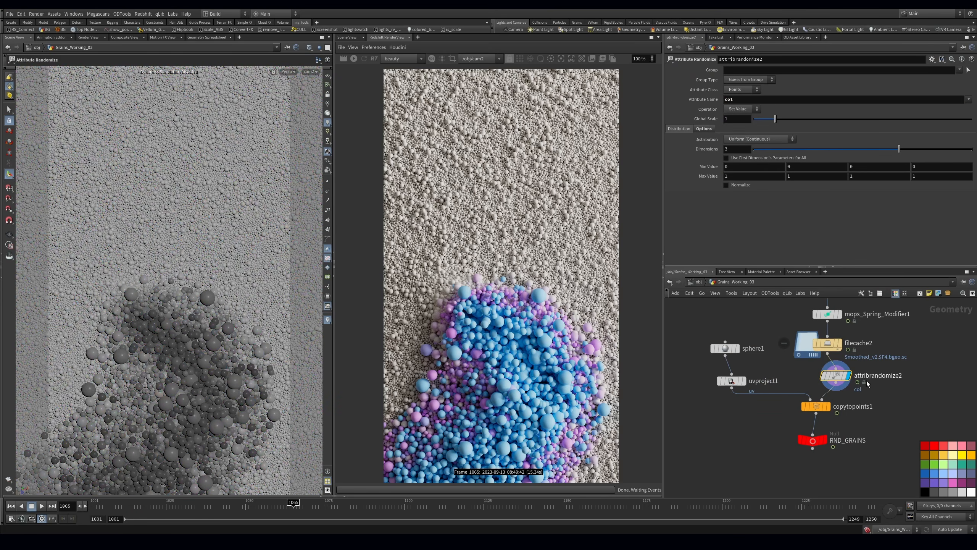
middle_drag(850, 412, 843, 384)
drag(835, 439, 804, 388)
key(Tab)
text(at)
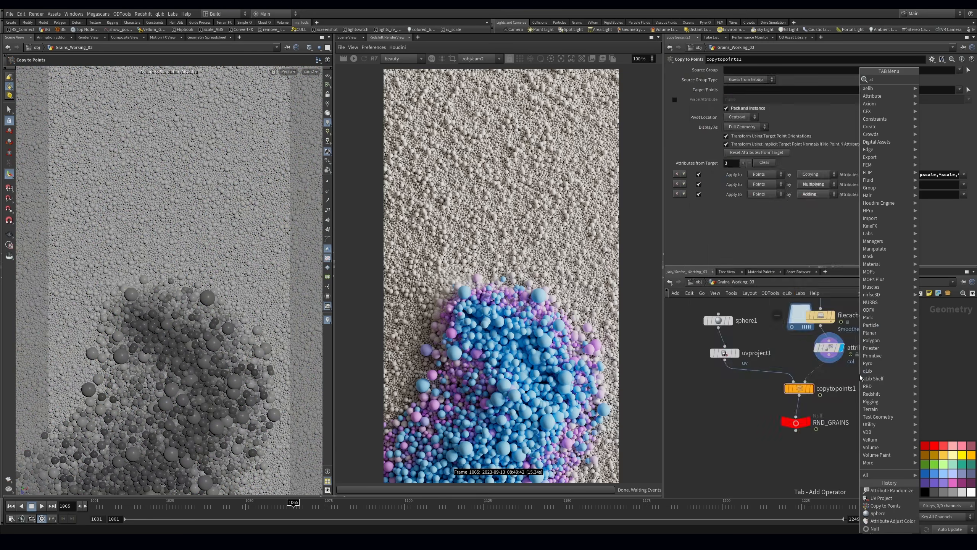
text(t)
key(Escape)
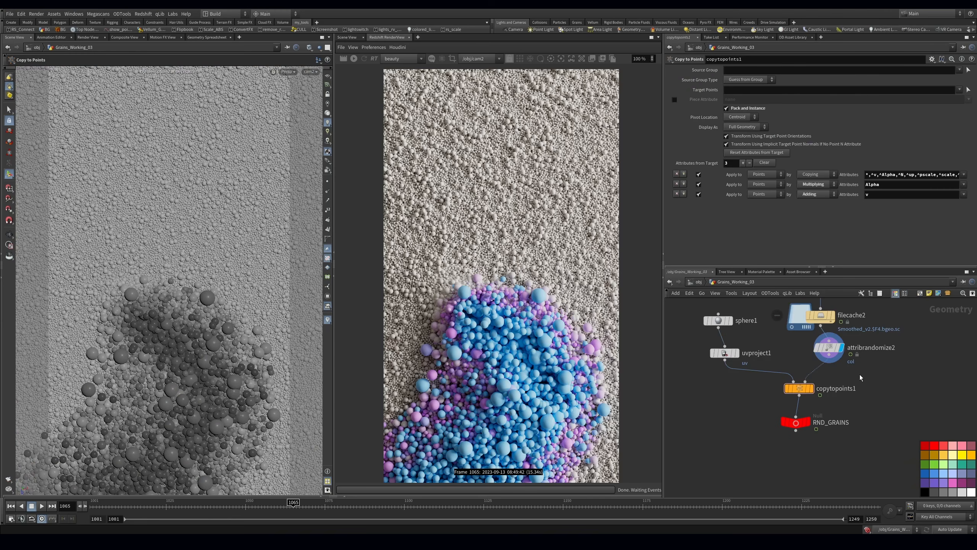
- Align the Attribute Randomize node under the file cache, set its dimensions to 1 and check its point attributes
drag(829, 348, 817, 350)
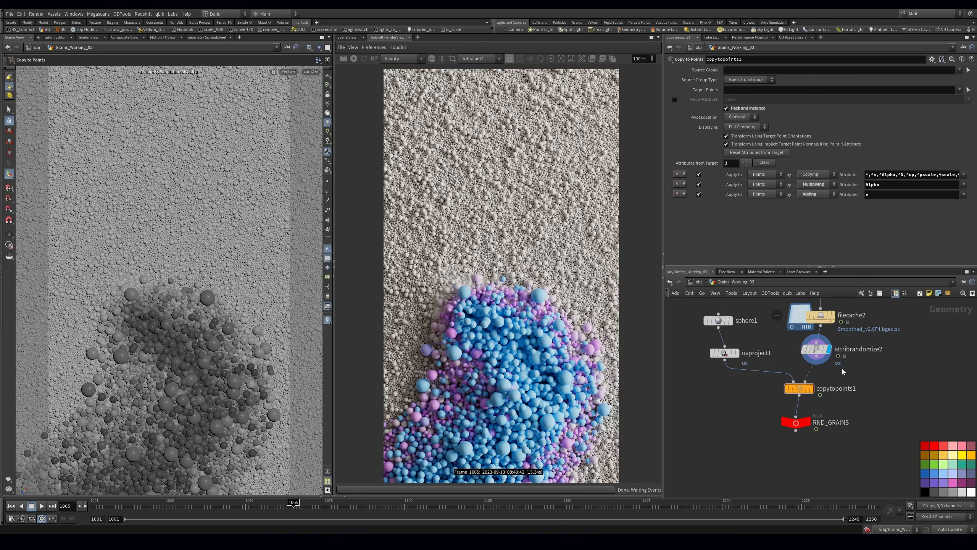
click(815, 349)
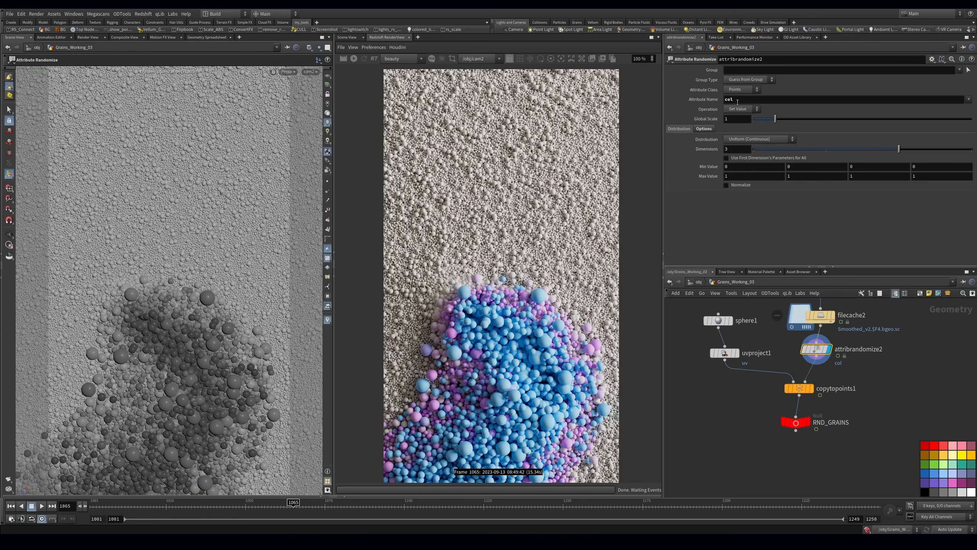
click(755, 150)
middle_click(810, 350)
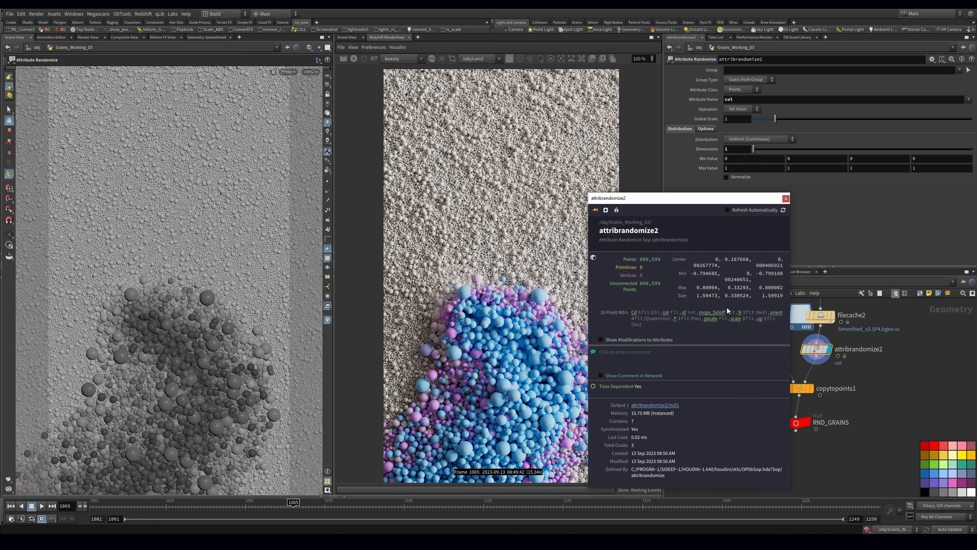
click(666, 312)
click(664, 310)
- Display the RND_GRAINS null after the Copy to Points node and save the scene
drag(777, 426, 774, 424)
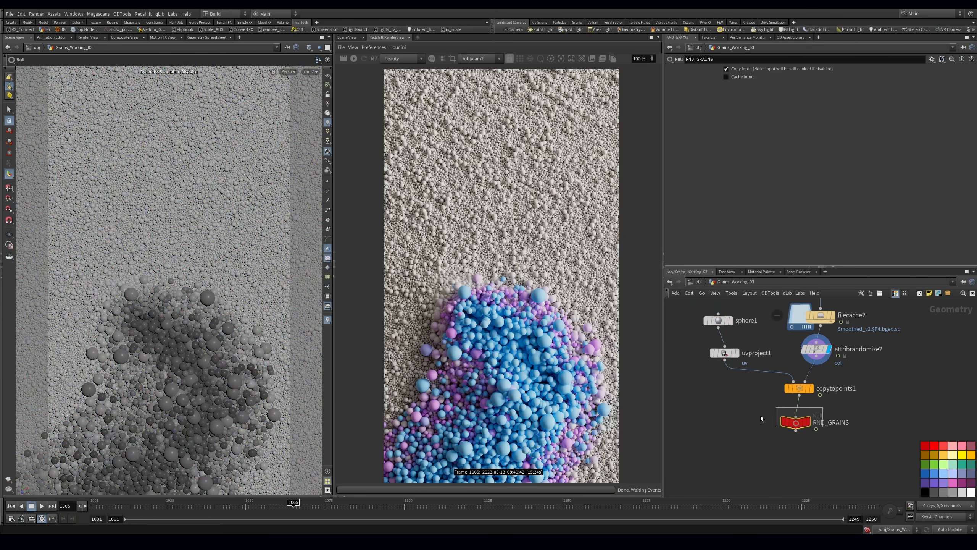
key(r)
key(ctrl+s)
- Duplicate the particle attribute lookup in the Grains material and set the copy's attribute name to col
key(2)
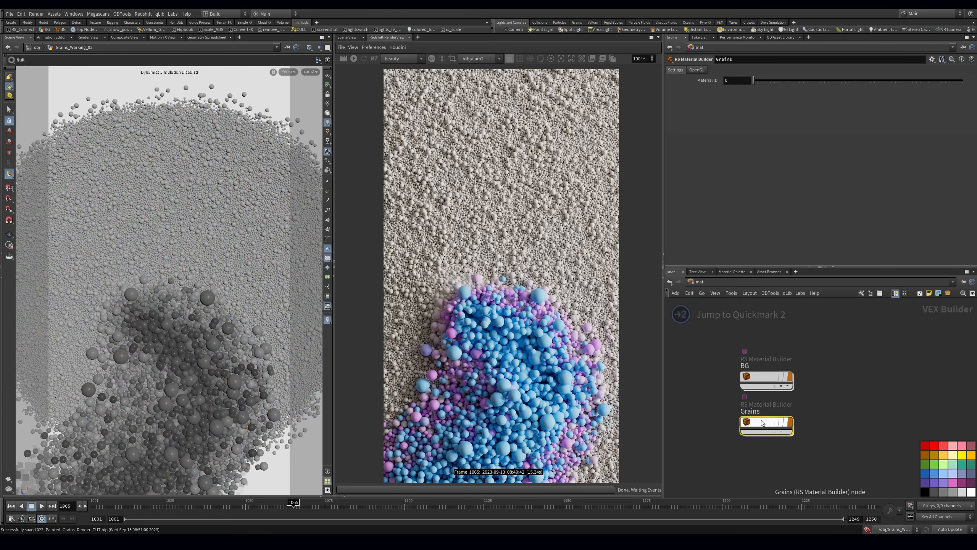
double_click(761, 420)
click(745, 375)
alt+drag(745, 374, 753, 433)
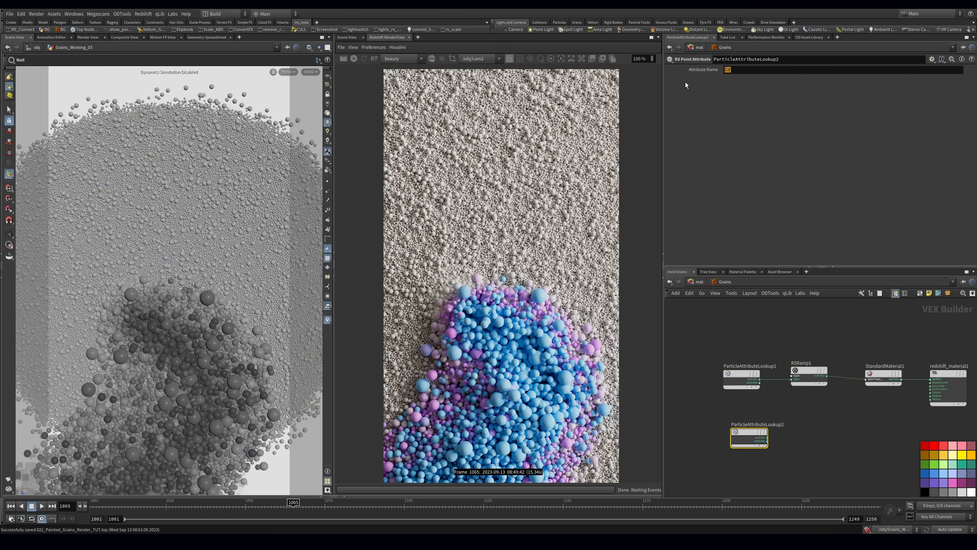
text(col)
key(Return)
- Render the col and Cd attribute lookups directly through the material output to compare them, then reconnect StandardMaterial1
click(353, 59)
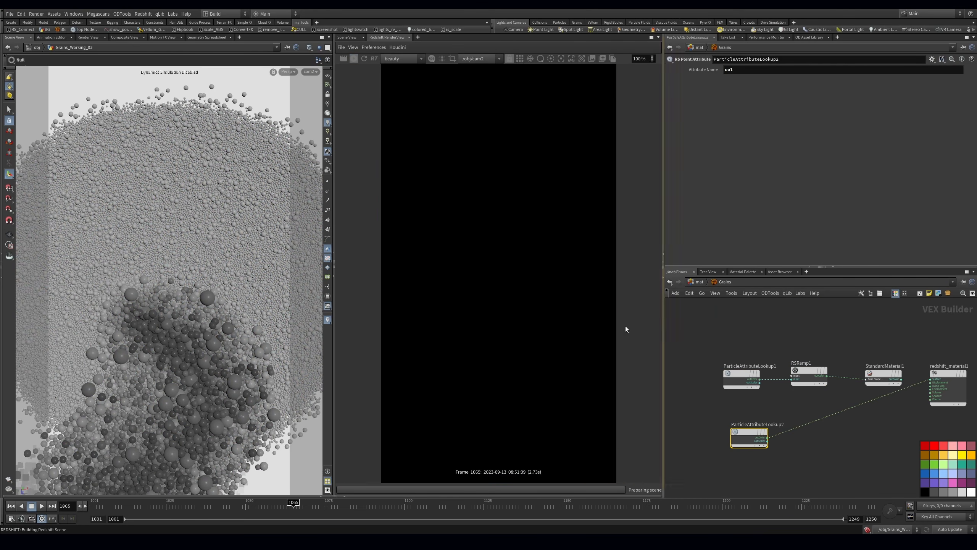
click(366, 59)
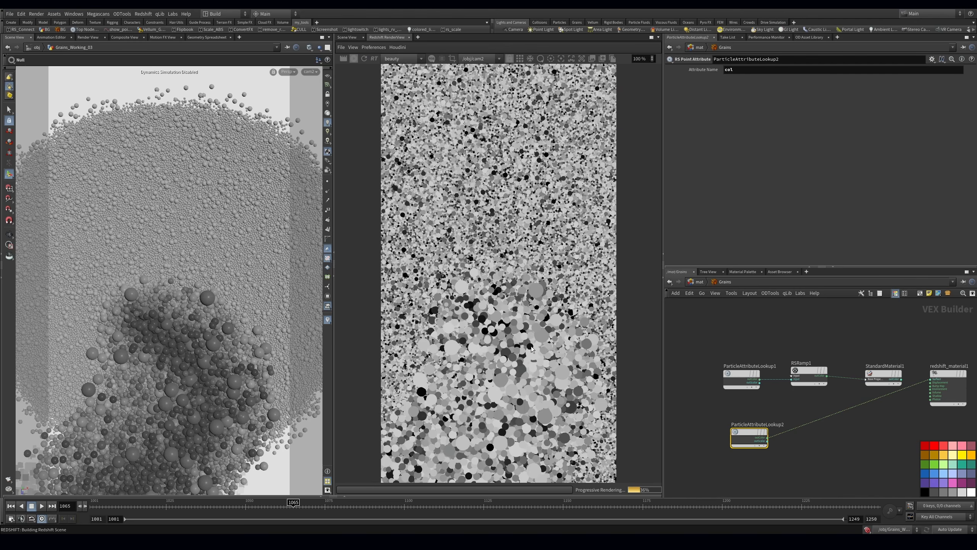
click(882, 376)
click(741, 374)
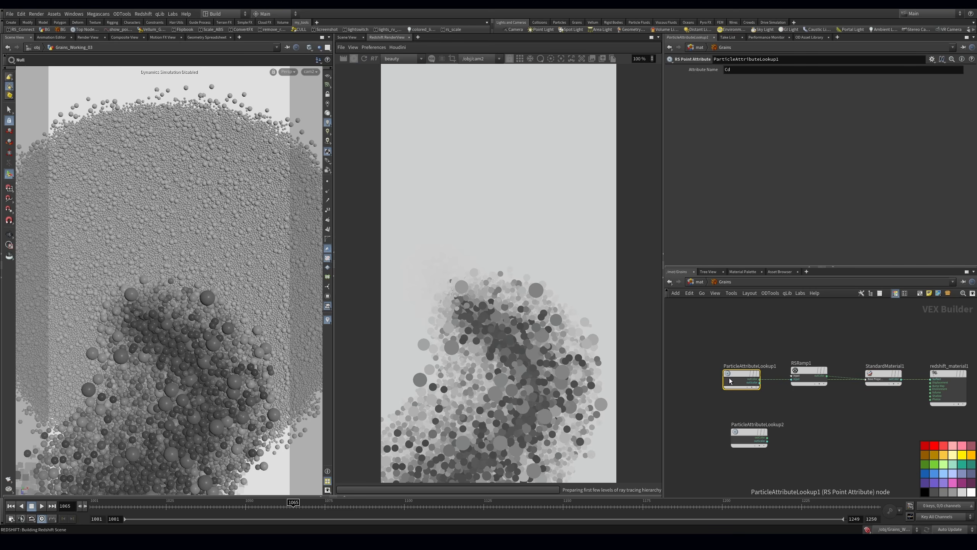
click(883, 376)
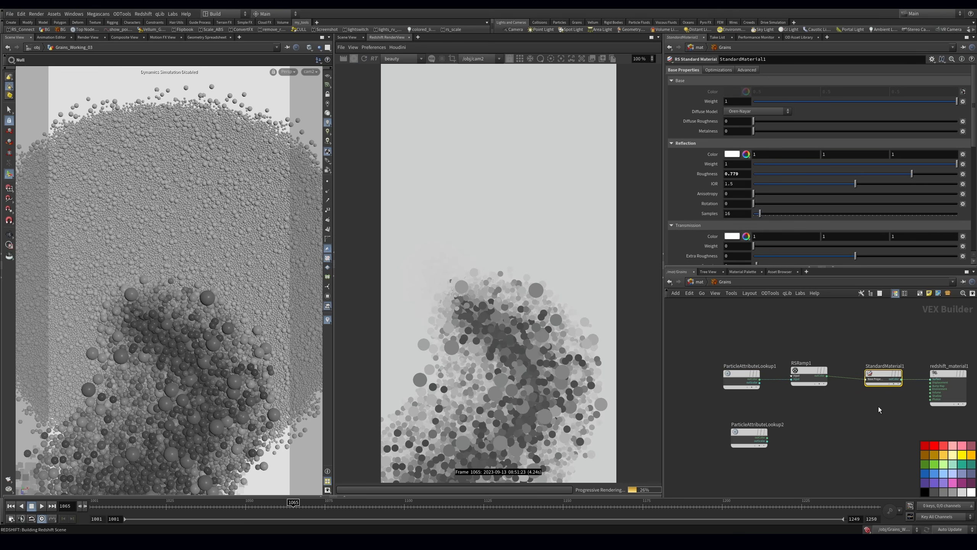
- Add an RS Ramp fed by the col attribute lookup and connect it to the redshift_material1 surface output
middle_drag(859, 421, 847, 398)
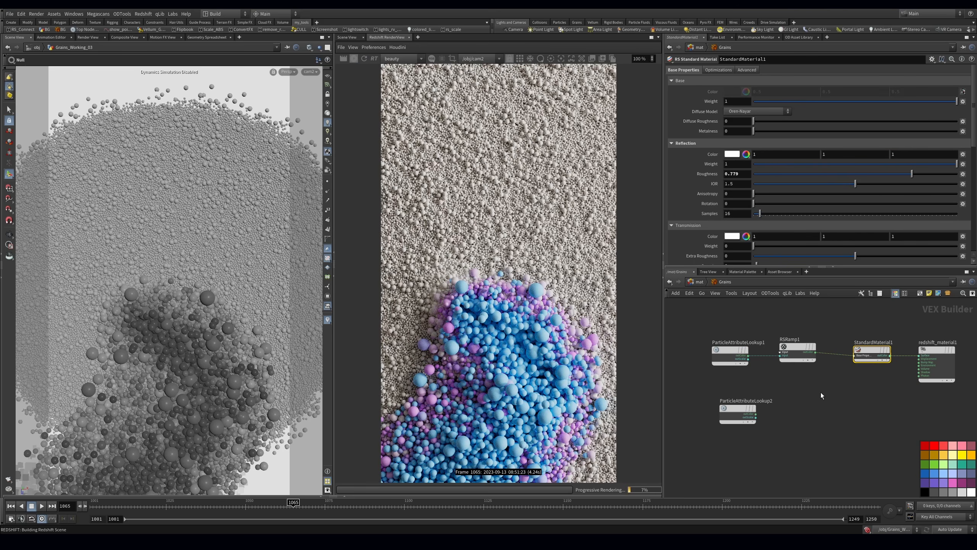
key(Tab)
text(ramp)
key(Return)
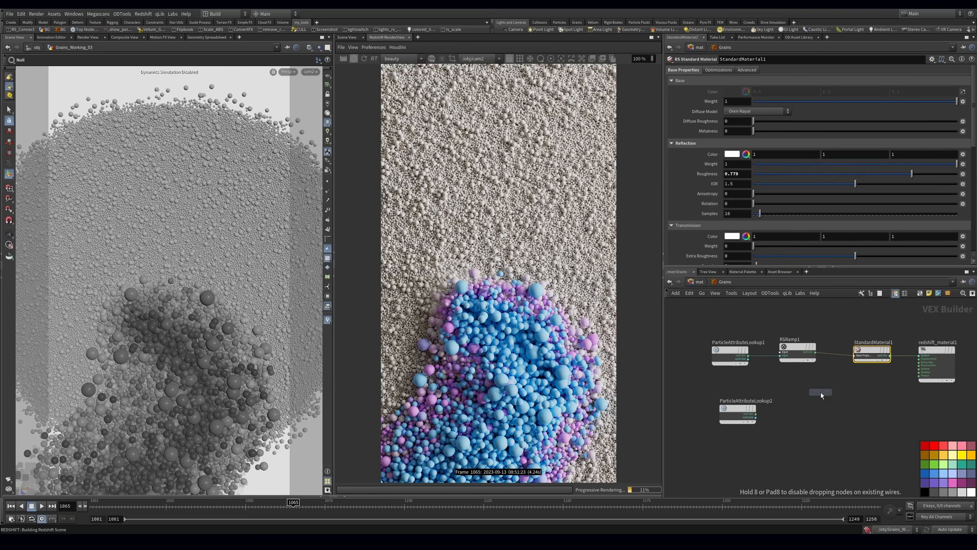
click(820, 393)
scroll(820, 393, up, 2)
drag(788, 406, 938, 348)
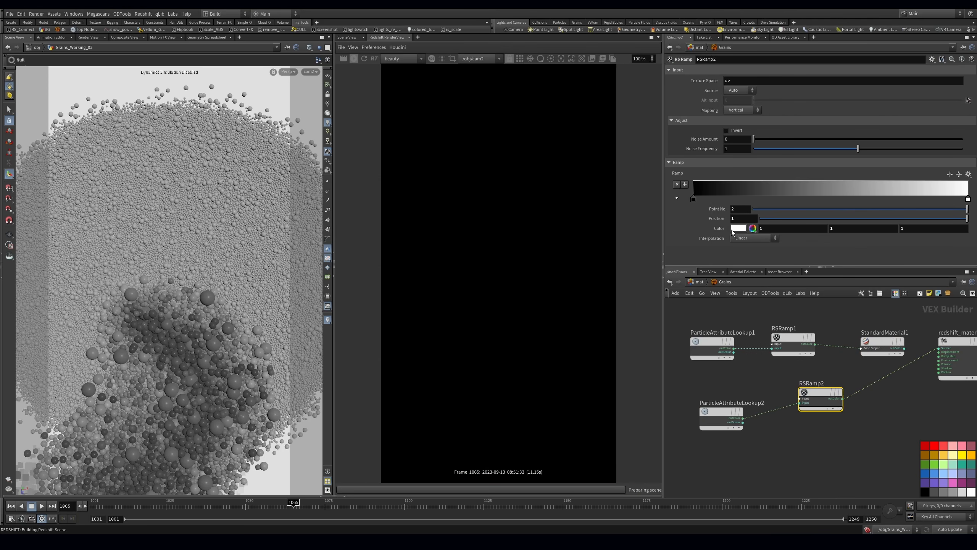
- Connect RSRamp2 to the refl_roughness input of StandardMaterial1 and route StandardMaterial1 back to the material output
drag(842, 398, 868, 347)
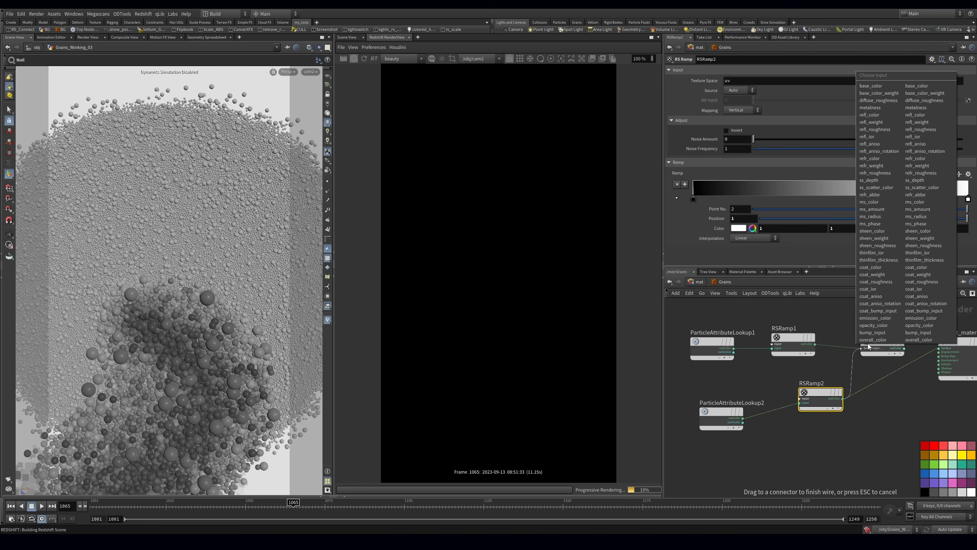
click(885, 129)
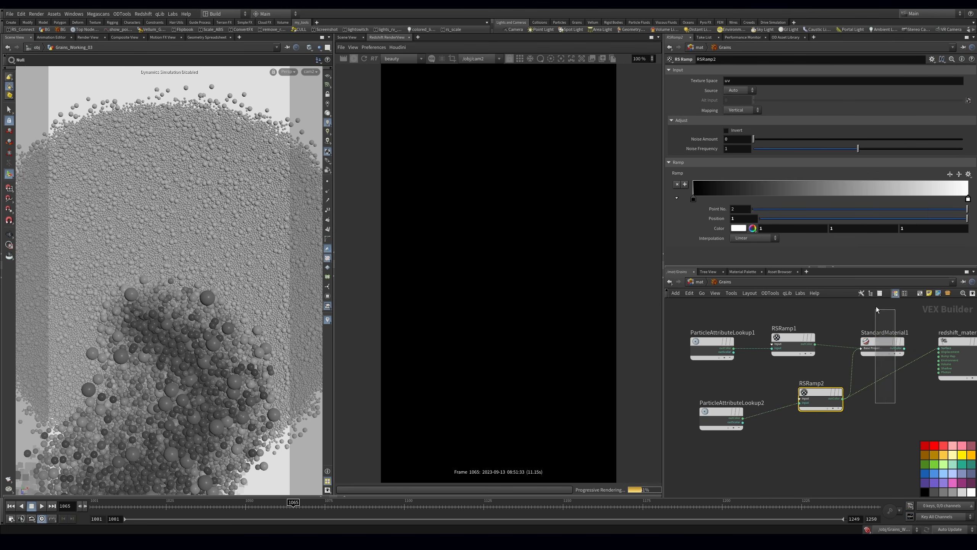
drag(876, 307, 877, 308)
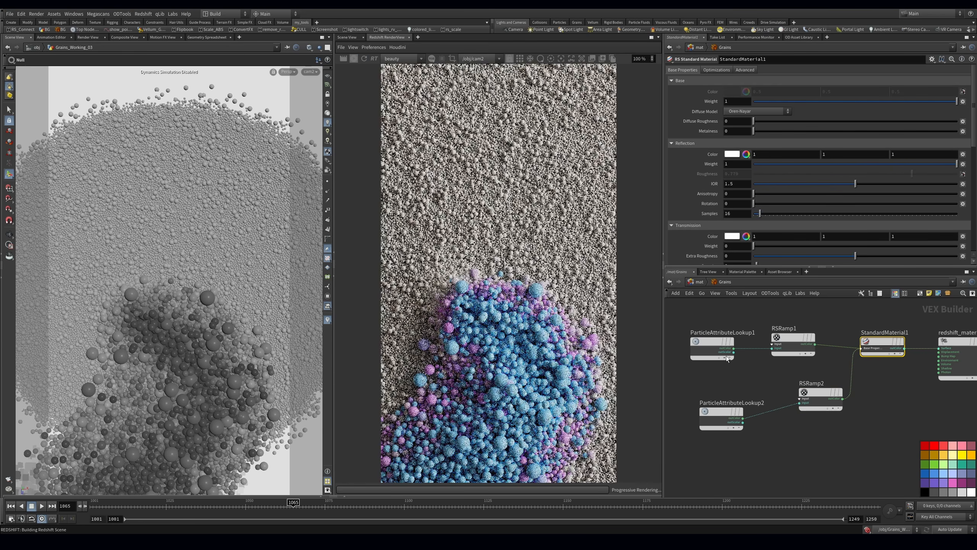
drag(814, 385, 798, 396)
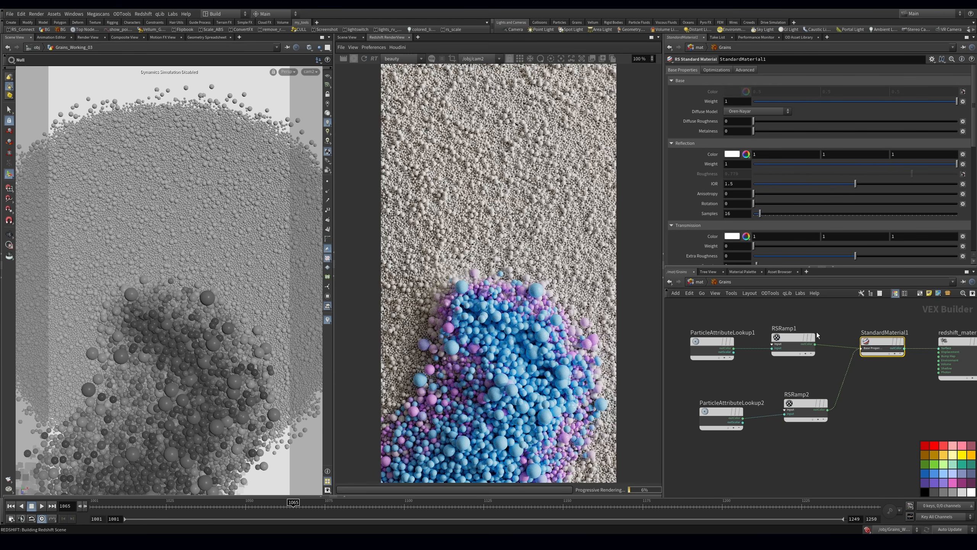
- Preview RSRamp2 directly in the render and move its black point to 0.35 and its white point to about 0.55
drag(840, 436, 788, 392)
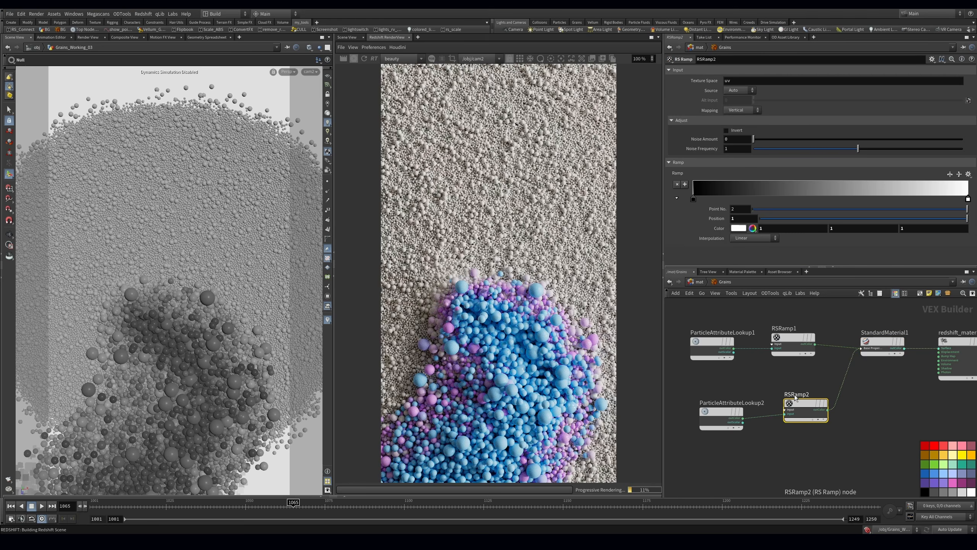
key(shift+c)
drag(825, 432, 792, 387)
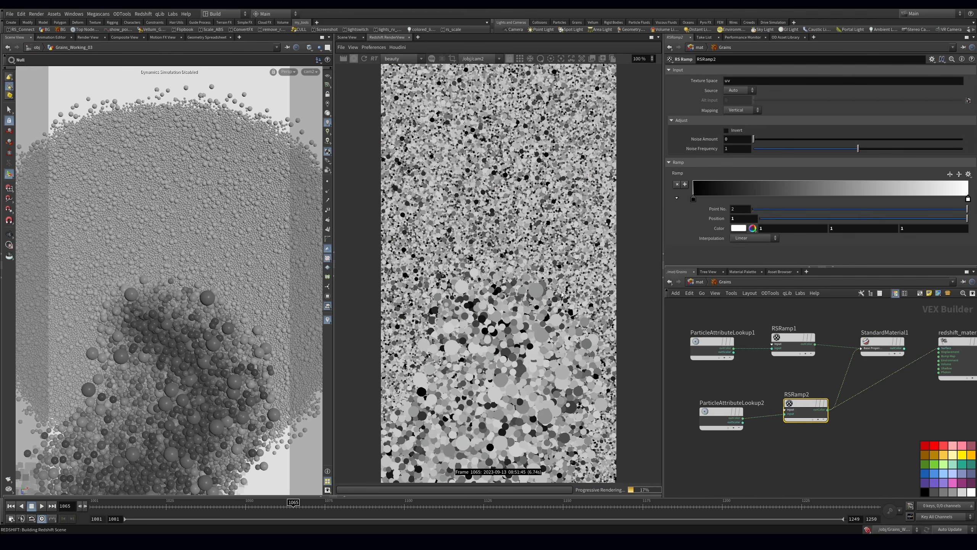
drag(693, 198, 833, 198)
drag(968, 199, 789, 195)
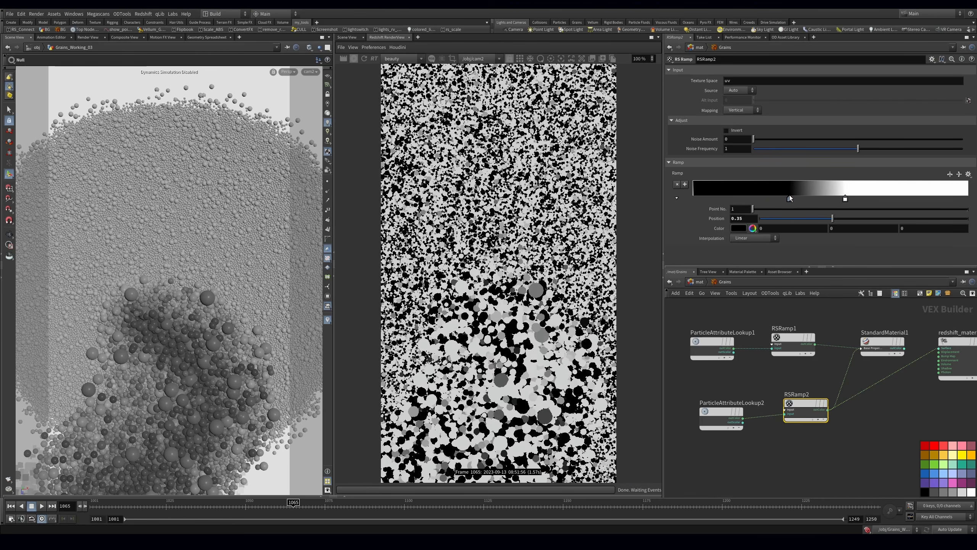
click(846, 198)
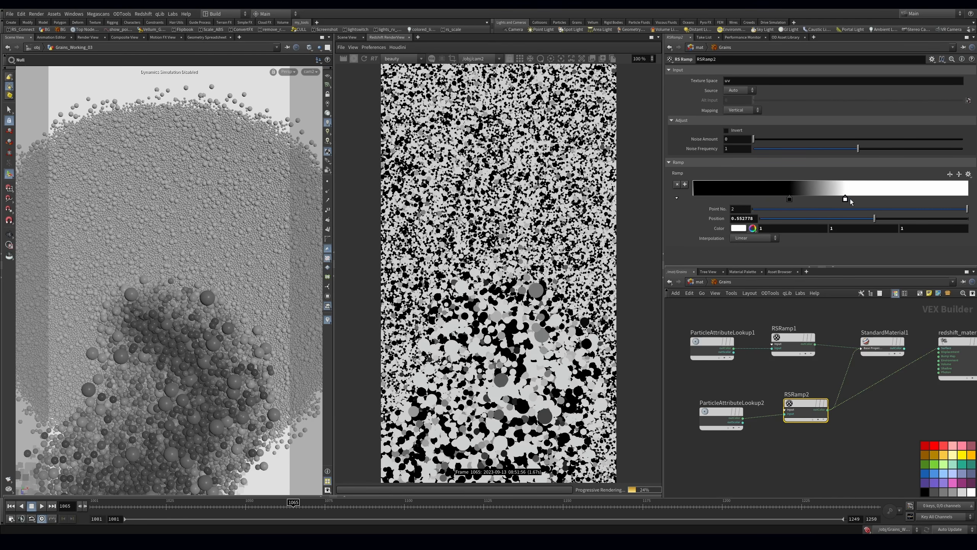
- Darken the white point of RSRamp2 to a grey value of 0.58
click(742, 230)
drag(816, 142, 796, 145)
click(837, 14)
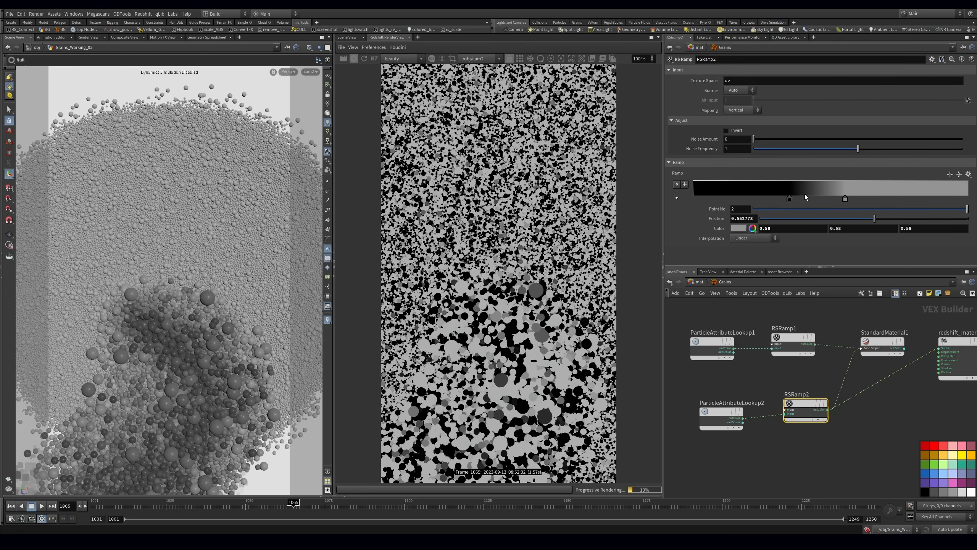
- Set the black point of RSRamp2 to a grey value of 0.069 and route StandardMaterial1 back to the redshift_material1 surface
click(789, 197)
click(752, 228)
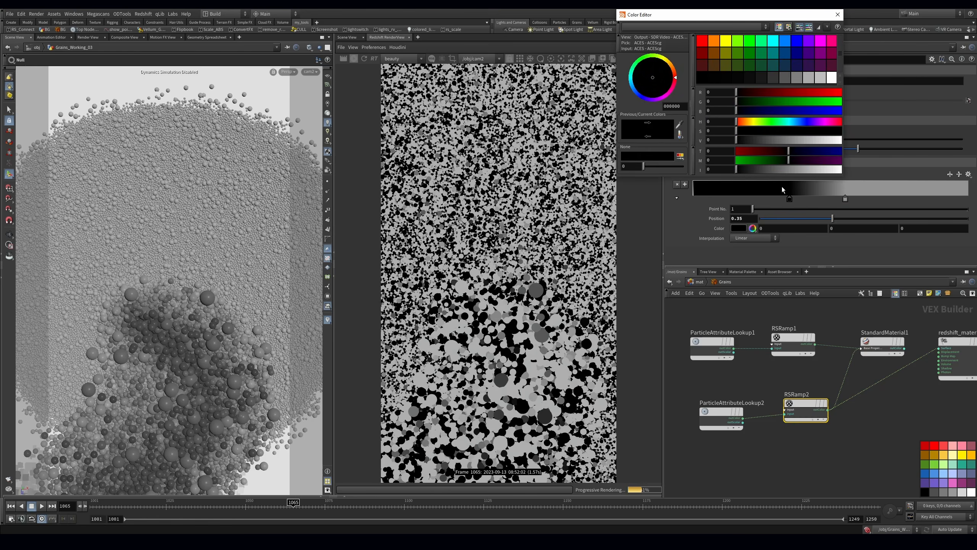
drag(741, 138, 743, 140)
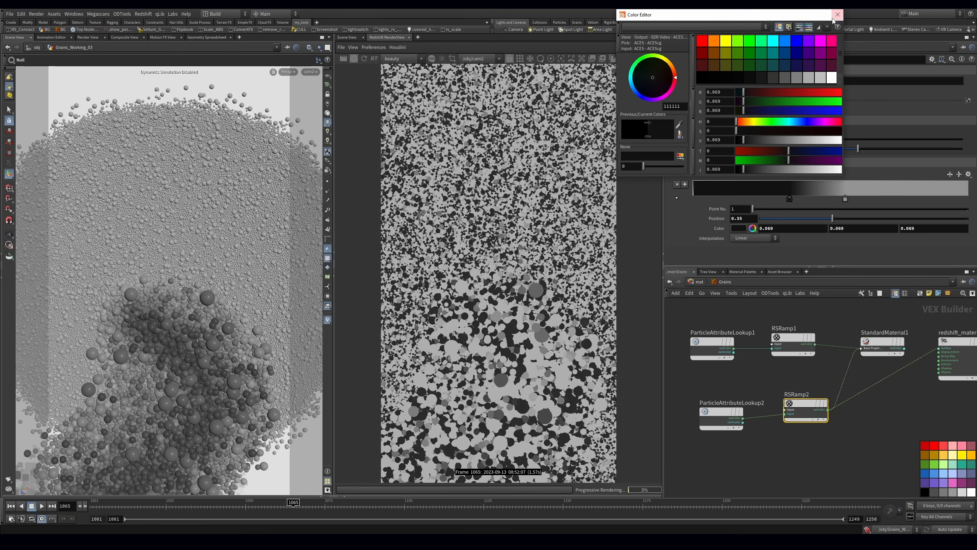
click(837, 15)
click(871, 340)
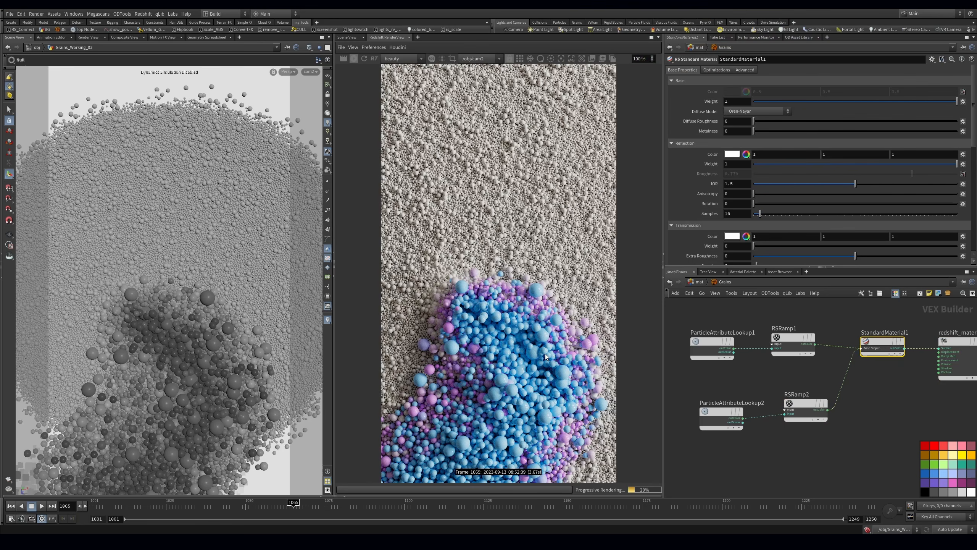
- Duplicate RSRamp1 below itself as RSRamp3, fed by ParticleAttributeLookup1, and space out the surrounding nodes
middle_drag(892, 412, 889, 424)
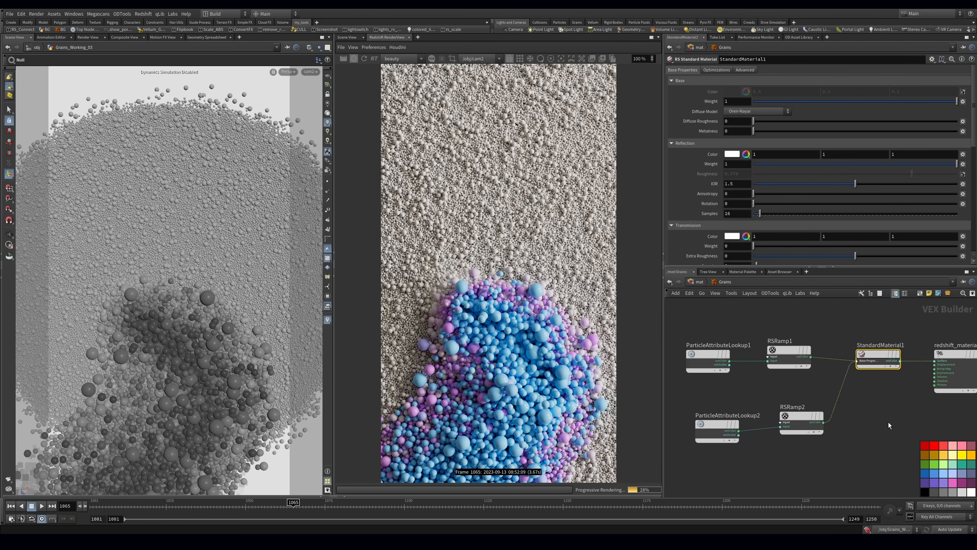
middle_drag(815, 357, 819, 393)
drag(815, 362, 711, 402)
mouse_move(788, 392)
mouse_down()
mouse_move(776, 345)
mouse_move(777, 384)
mouse_up()
click(775, 345)
click(878, 398)
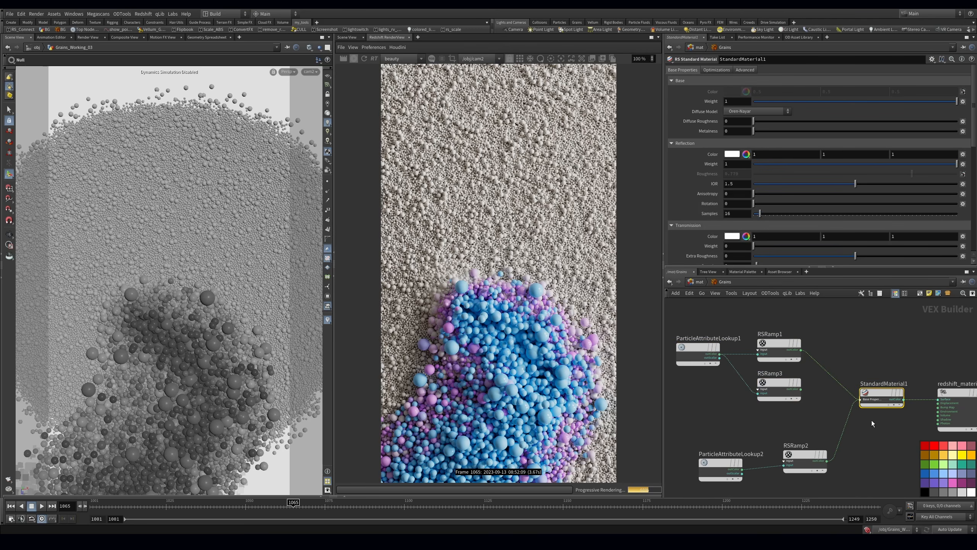
middle_drag(872, 419, 853, 424)
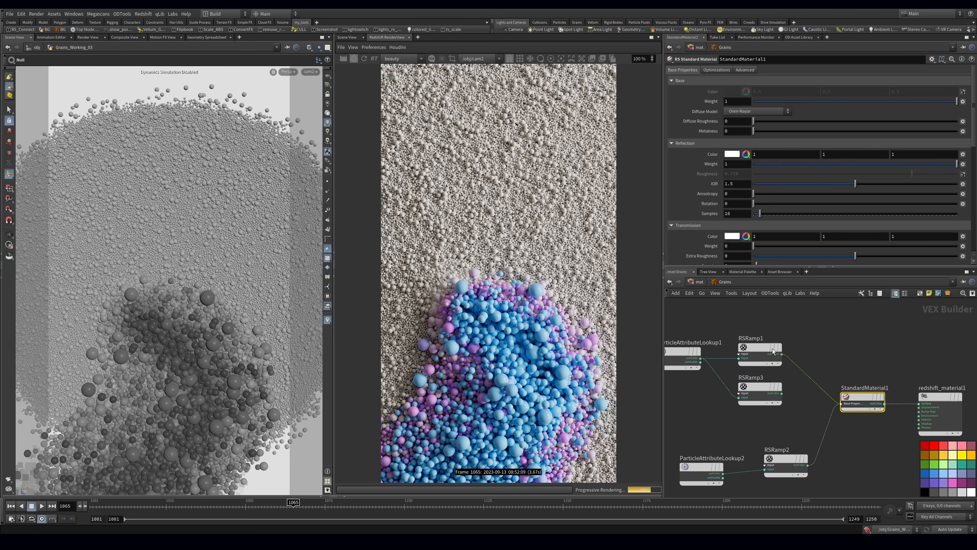
- Enable Thin Walled in the geometry settings of StandardMaterial1
right_click(863, 355)
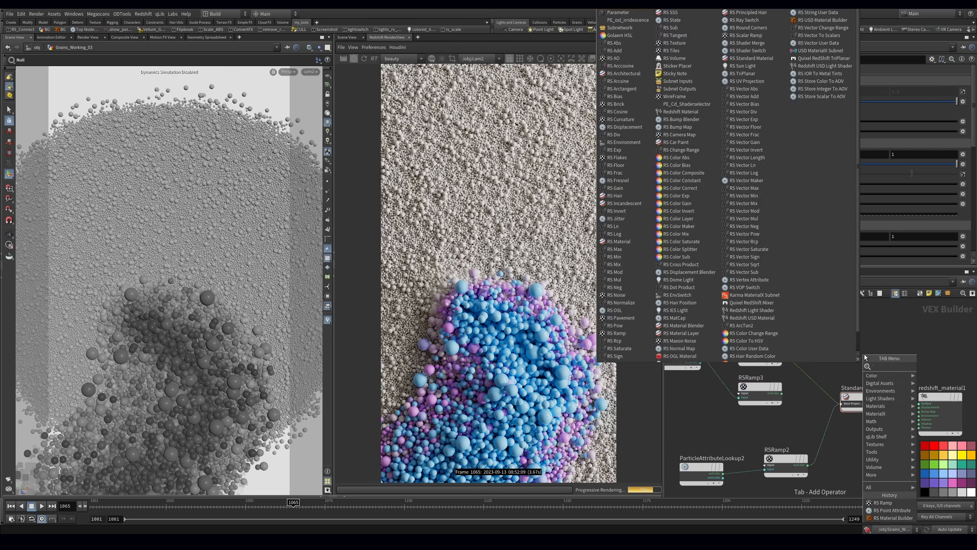
click(864, 354)
scroll(771, 263, down, 10)
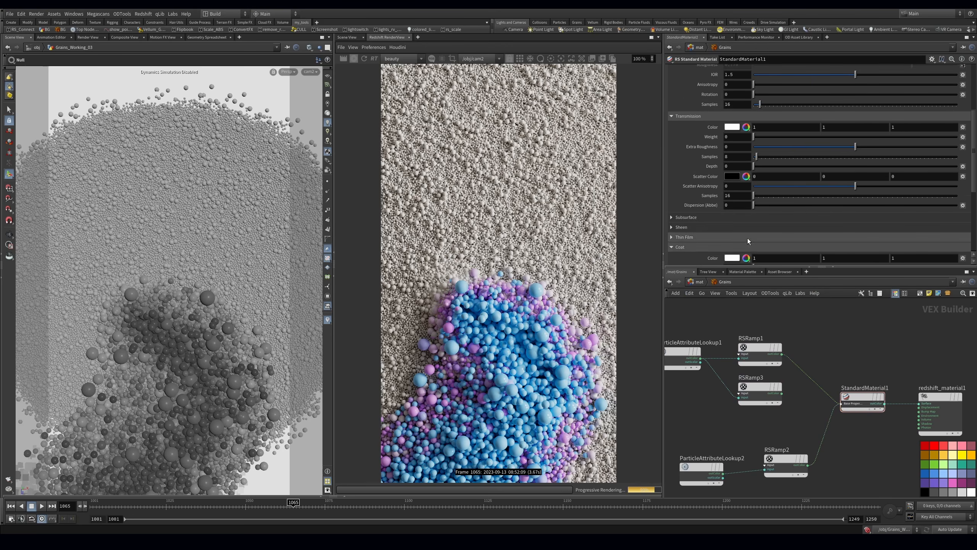
click(725, 239)
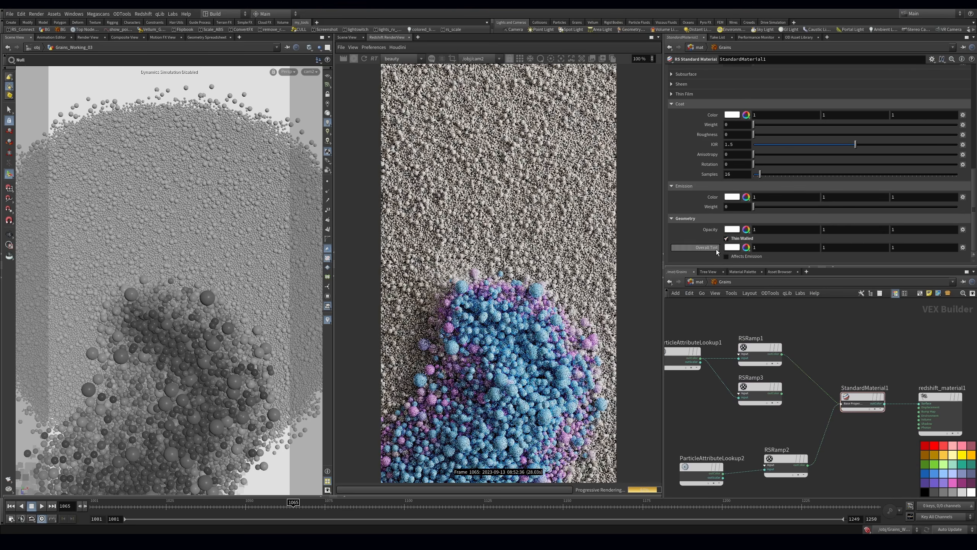
scroll(702, 244, up, 5)
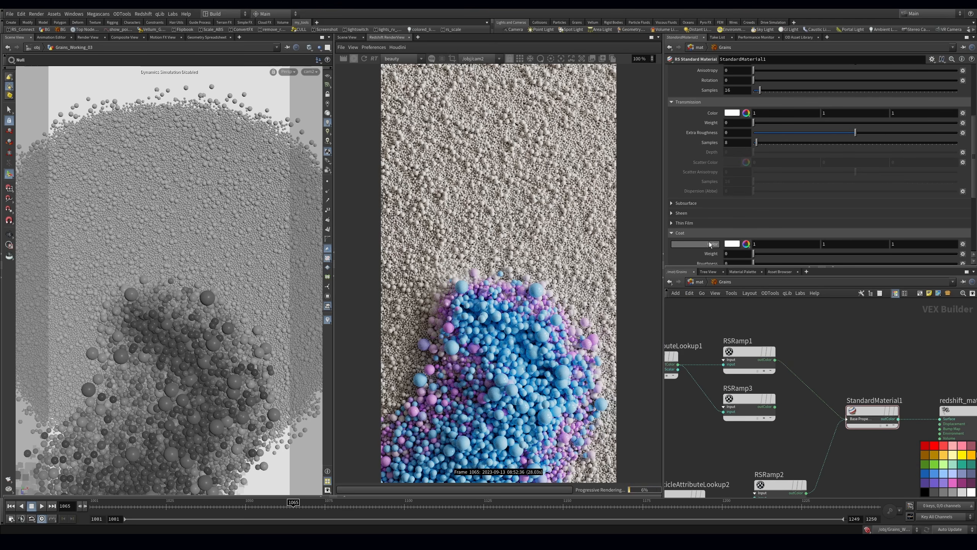
- Raise the subsurface weight of StandardMaterial1 to 0.961 and try connecting RSRamp3 to its ss_scatter_color input
click(687, 204)
drag(764, 226, 949, 231)
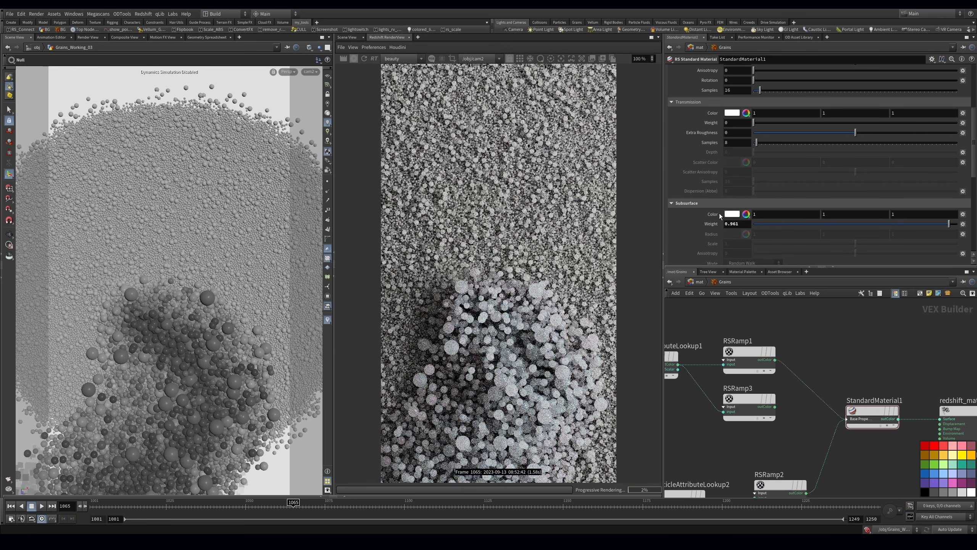
click(774, 407)
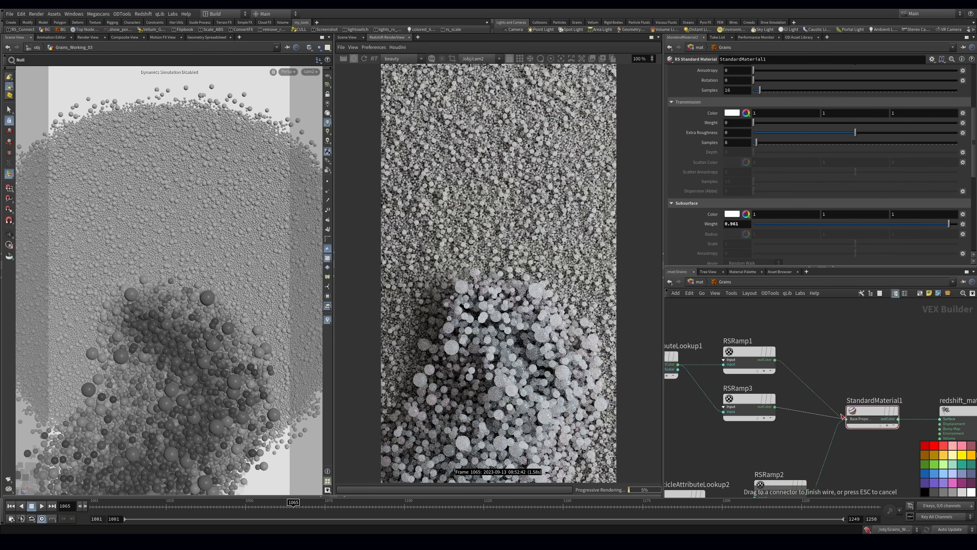
click(842, 416)
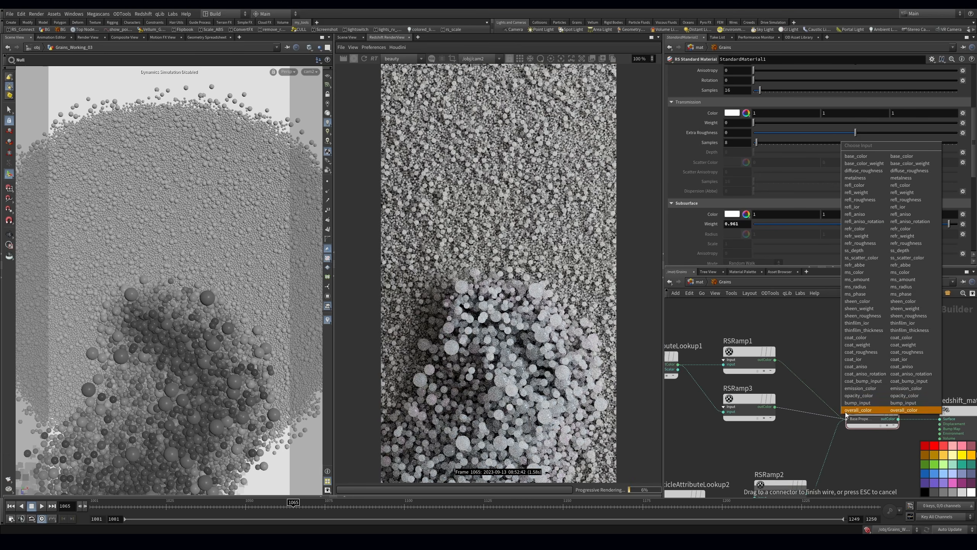
click(872, 260)
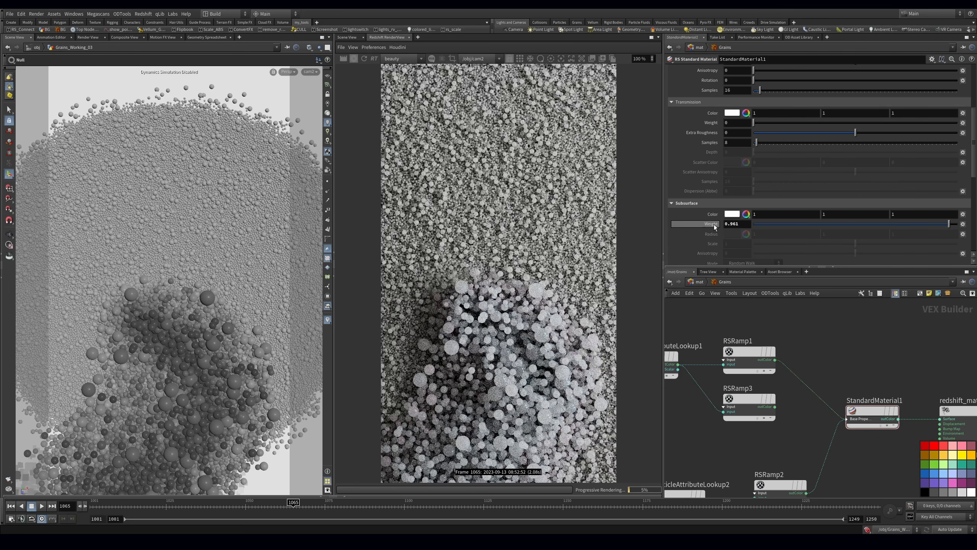
- Connect RSRamp3 to the ms_amount input of StandardMaterial1 and set the subsurface color to 0.938 grey
drag(774, 406, 847, 418)
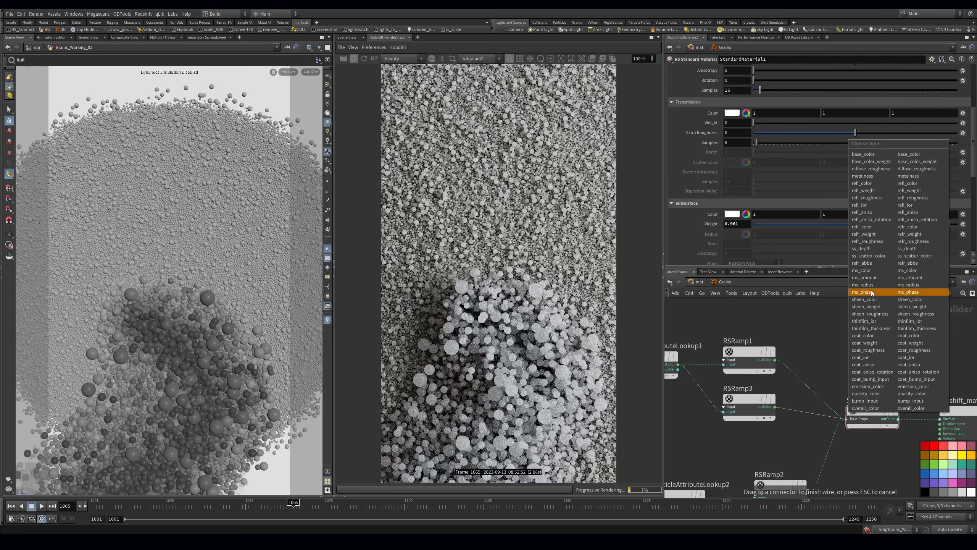
click(872, 278)
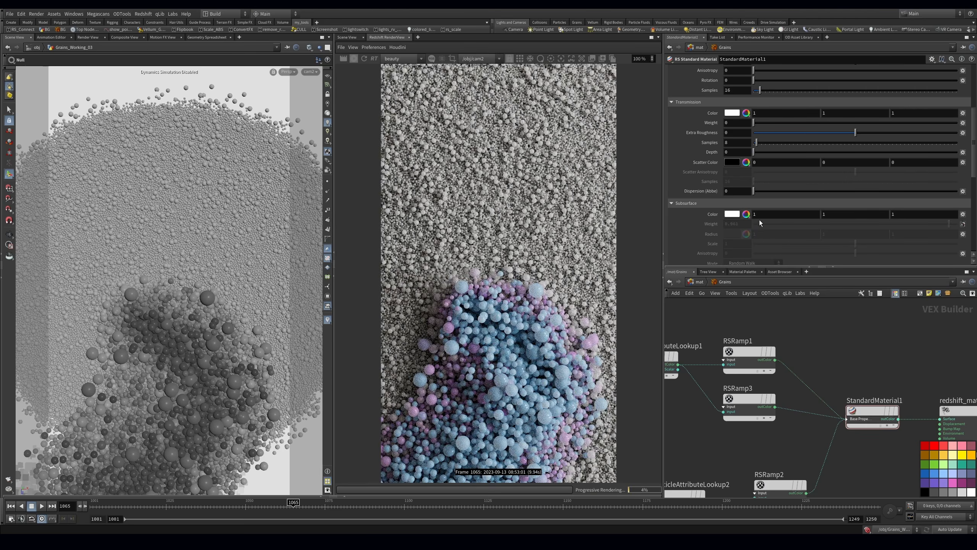
click(733, 215)
click(793, 140)
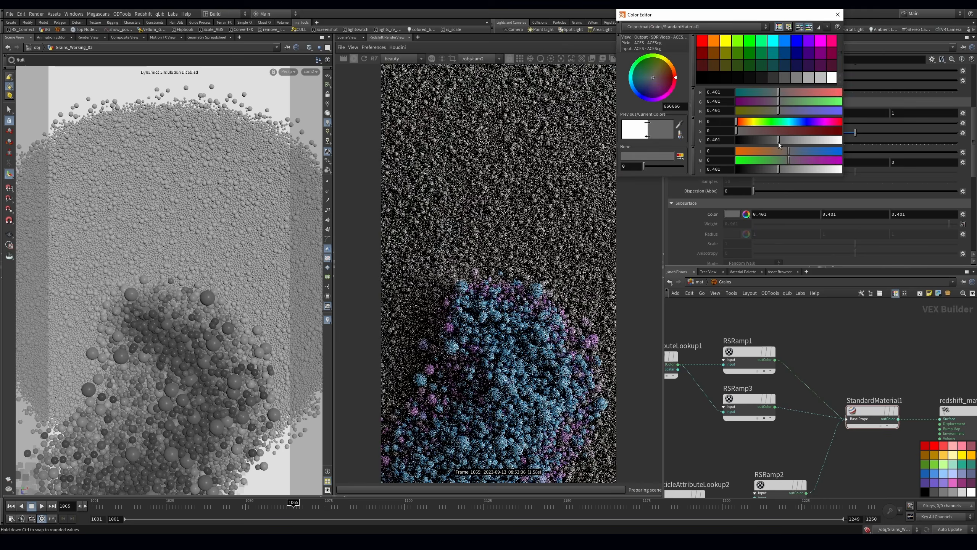
click(831, 143)
click(837, 14)
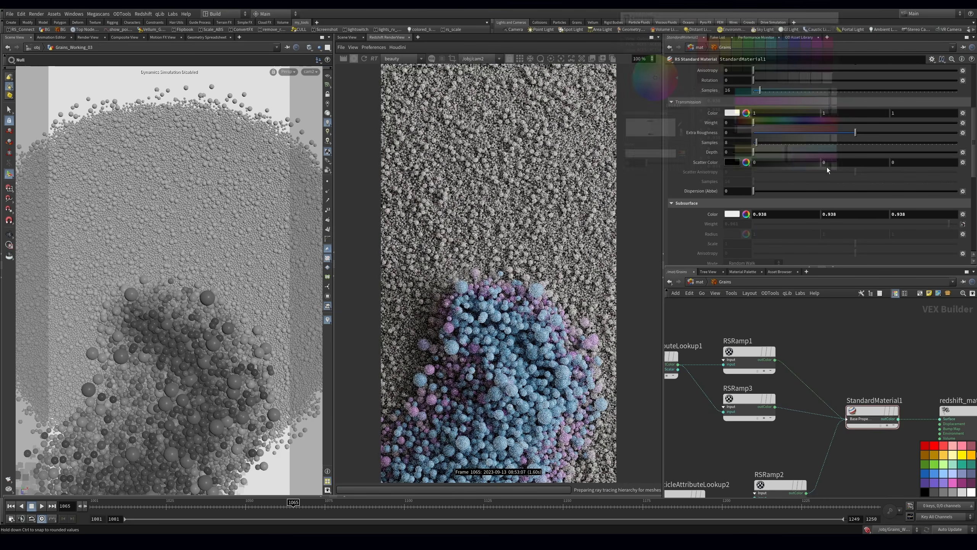
- Connect RSRamp3 to ms_color instead of ms_amount and set the subsurface weight to 1, keeping the transmission weight at 0
click(790, 407)
click(847, 418)
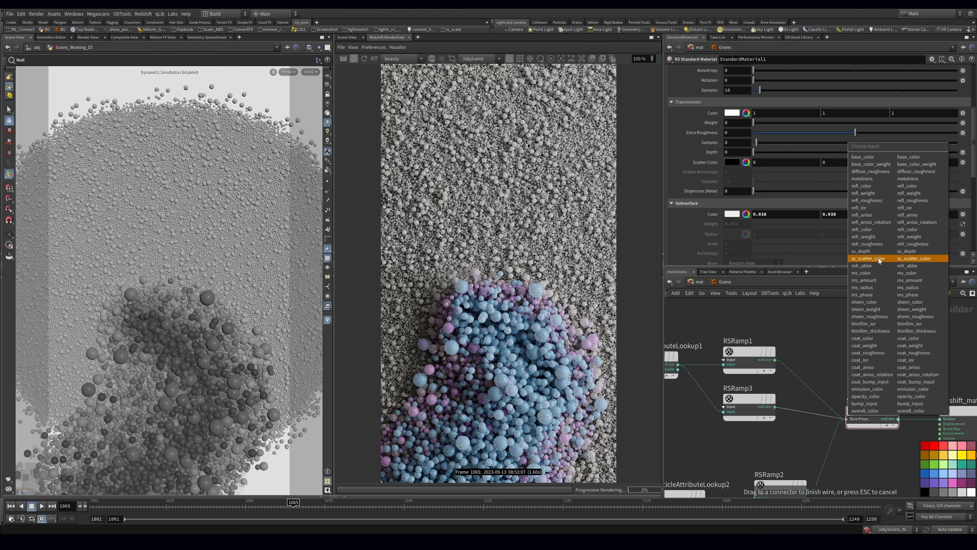
click(873, 272)
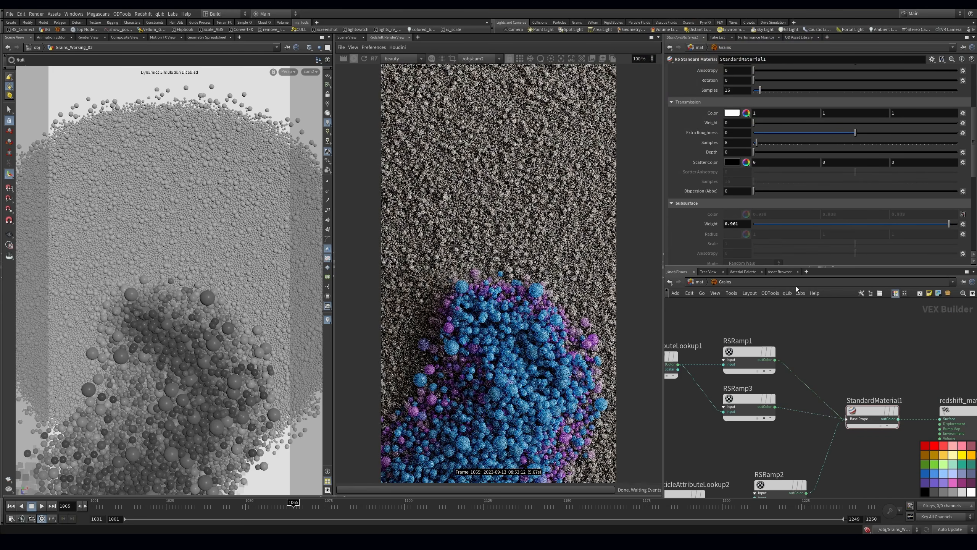
drag(884, 222, 962, 224)
drag(782, 122, 752, 122)
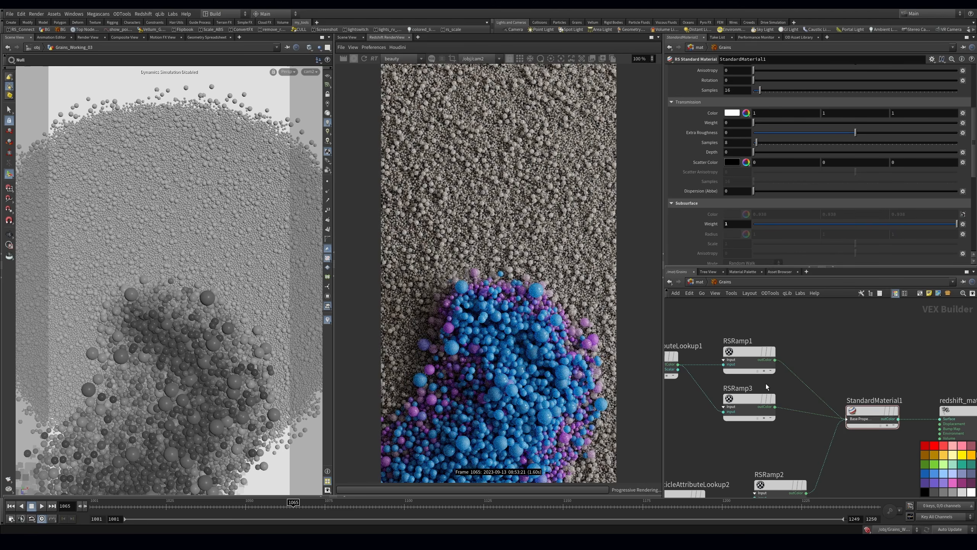
- Replace StandardMaterial1 with an RS Material inserted on the wire between RSRamp1 and redshift_material1
click(871, 412)
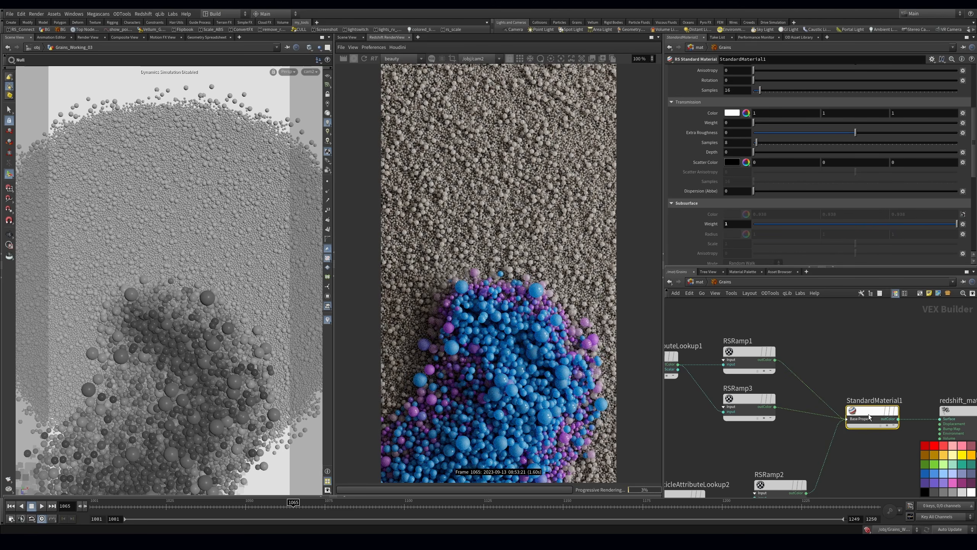
key(Delete)
key(Tab)
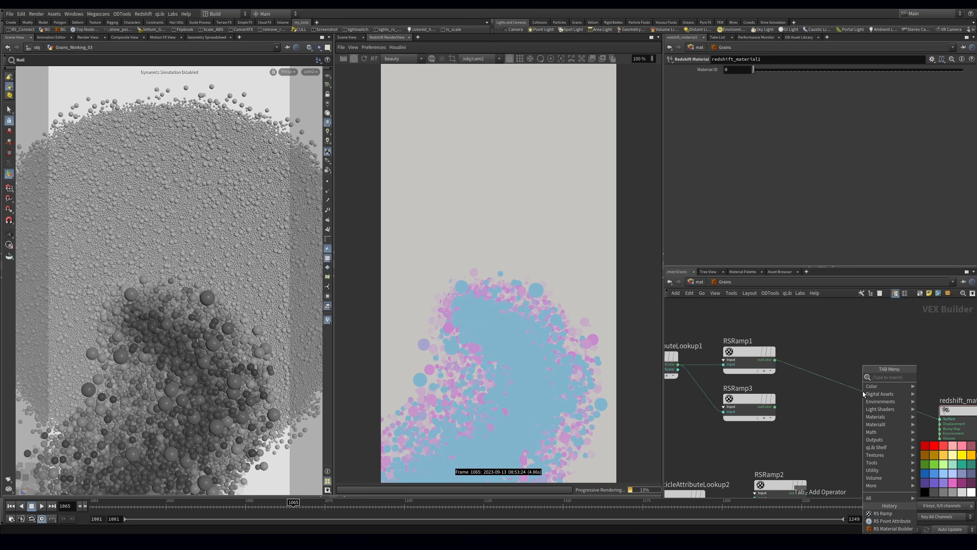
text(rsmater)
key(Return)
click(862, 391)
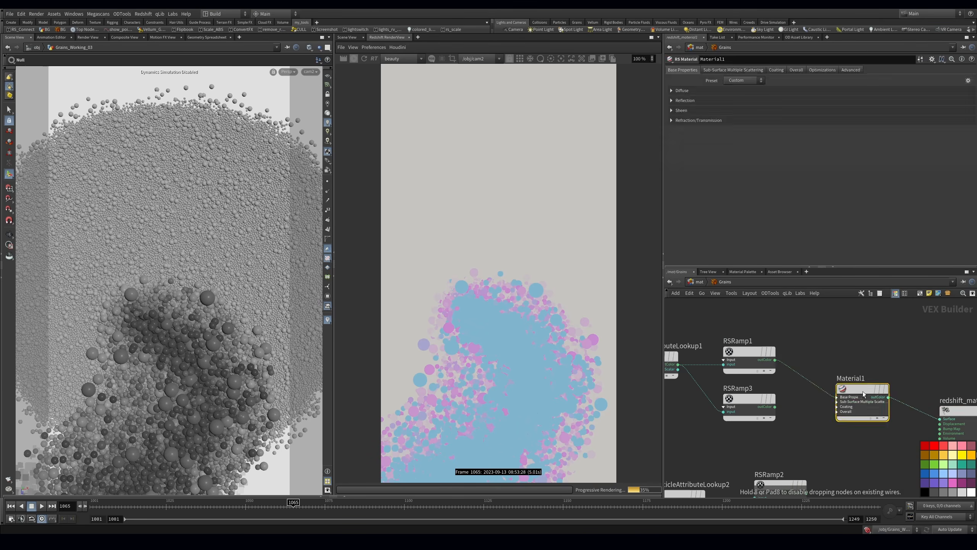
- Connect RSRamp3 to the transl_color input of Material1
click(775, 407)
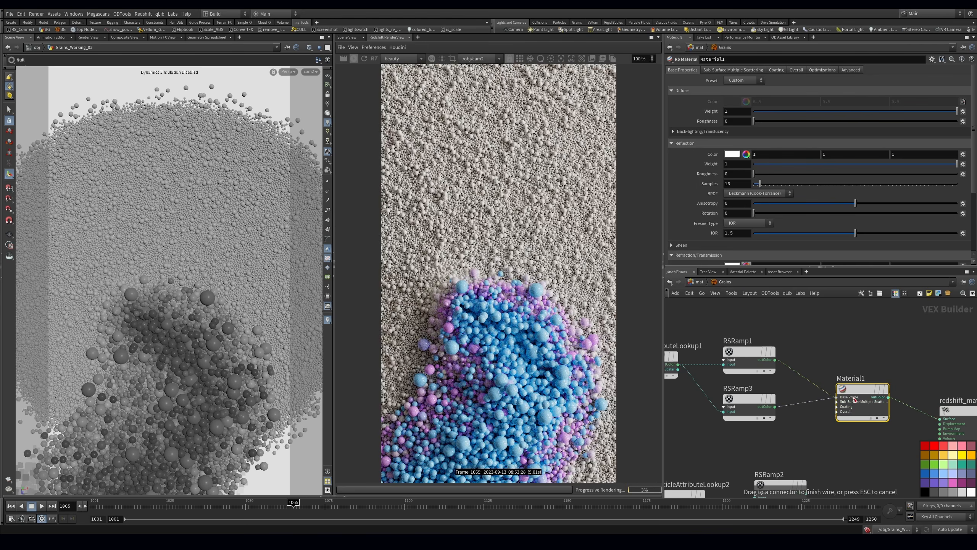
click(837, 397)
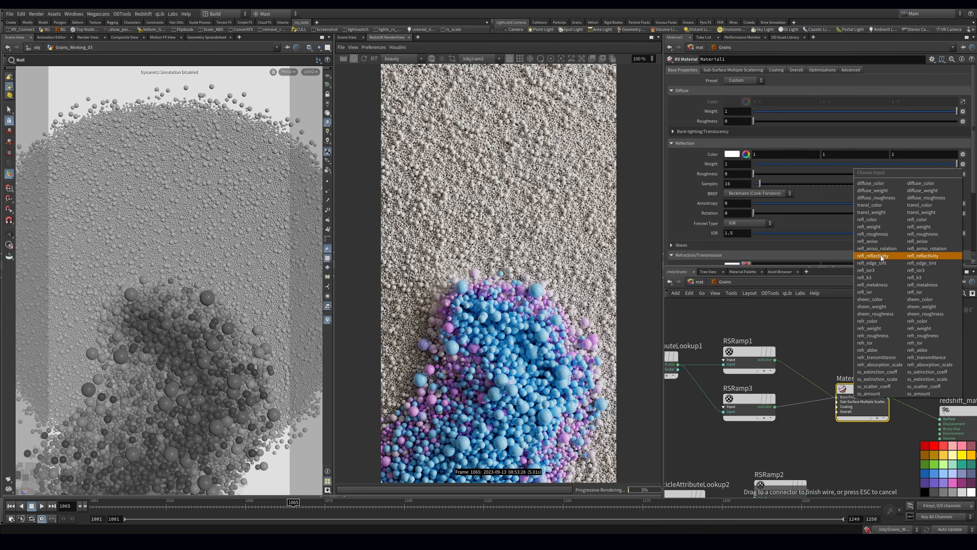
click(883, 204)
- Delete RSRamp3 and cut the leftover wire running from ParticleAttributeLookup1 to Material1
click(767, 404)
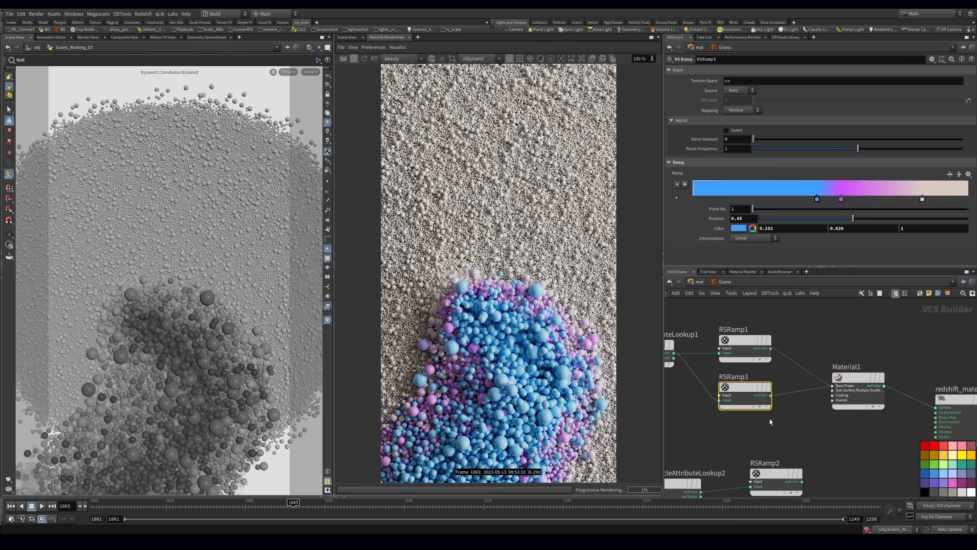
key(Delete)
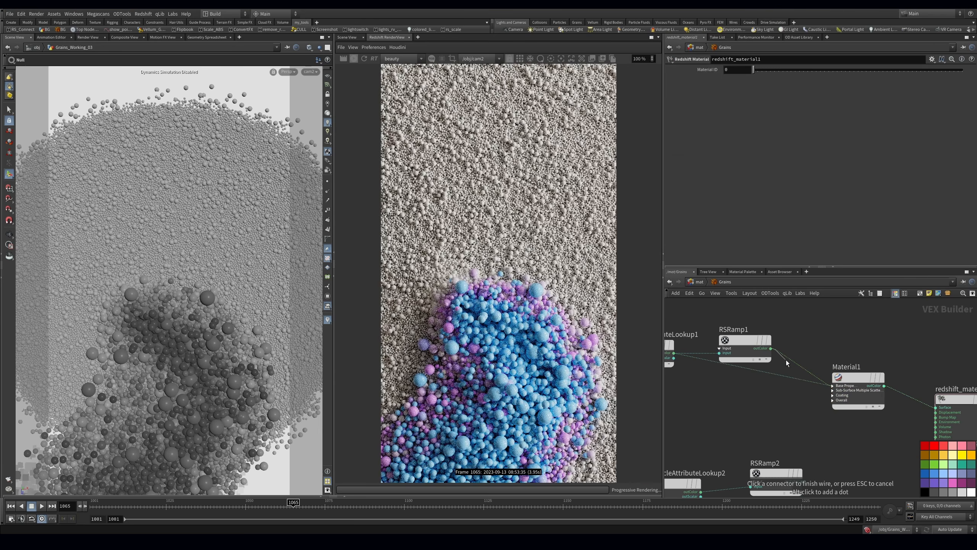
key(y)
drag(786, 371, 770, 400)
- Add an RS Color Correct node fed by RSRamp1 and connect it to the transl_color input of Material1
mouse_move(769, 359)
mouse_down()
mouse_move(774, 372)
mouse_move(747, 388)
mouse_move(763, 339)
mouse_move(760, 379)
mouse_up()
key(Tab)
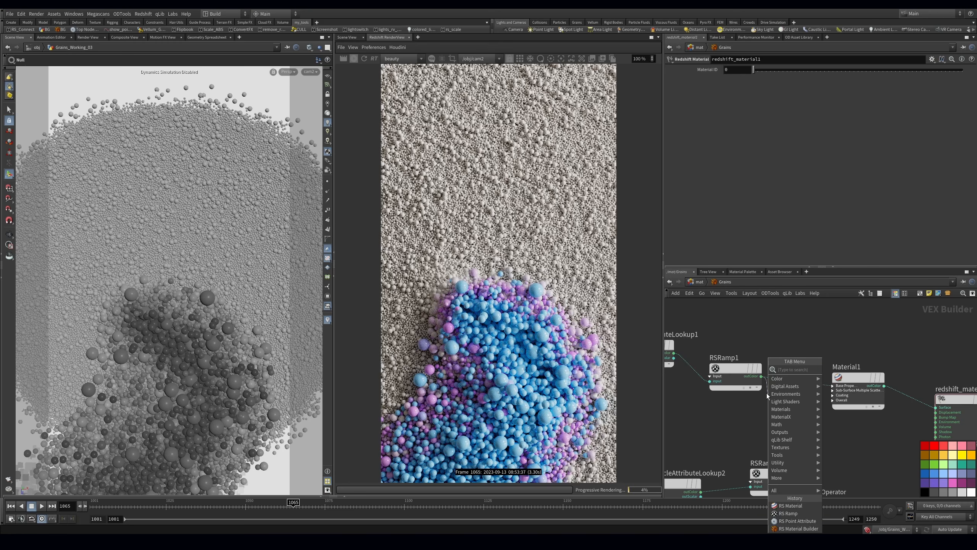
key(Return)
drag(738, 365, 714, 324)
mouse_move(839, 395)
mouse_down()
mouse_move(727, 388)
mouse_move(832, 385)
mouse_up()
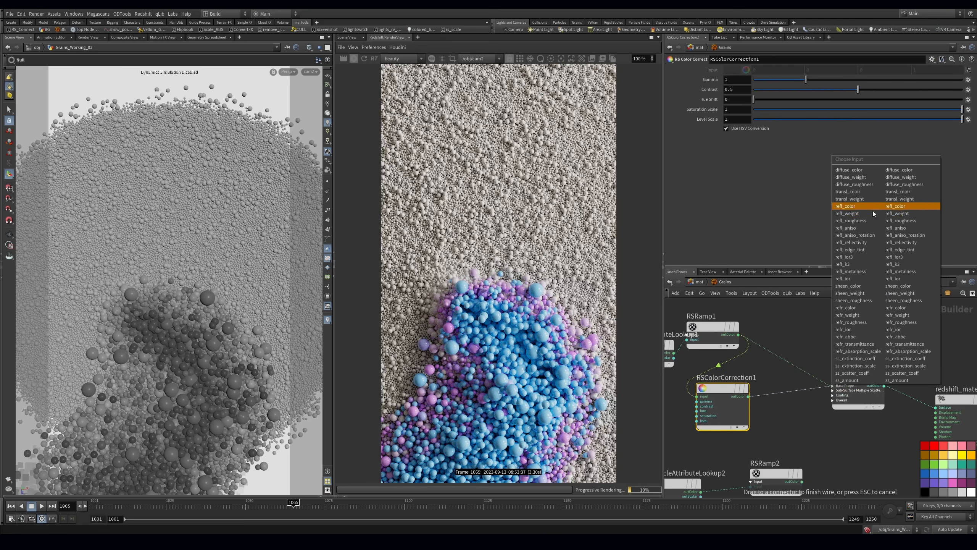
click(859, 190)
- Set the RSColorCorrection1 gamma to 1.565 and rearrange the ramp, color correction and material nodes
drag(805, 79, 835, 80)
middle_drag(716, 327, 795, 339)
drag(794, 304, 723, 373)
drag(786, 338, 748, 327)
drag(883, 349, 931, 391)
middle_drag(931, 365, 849, 343)
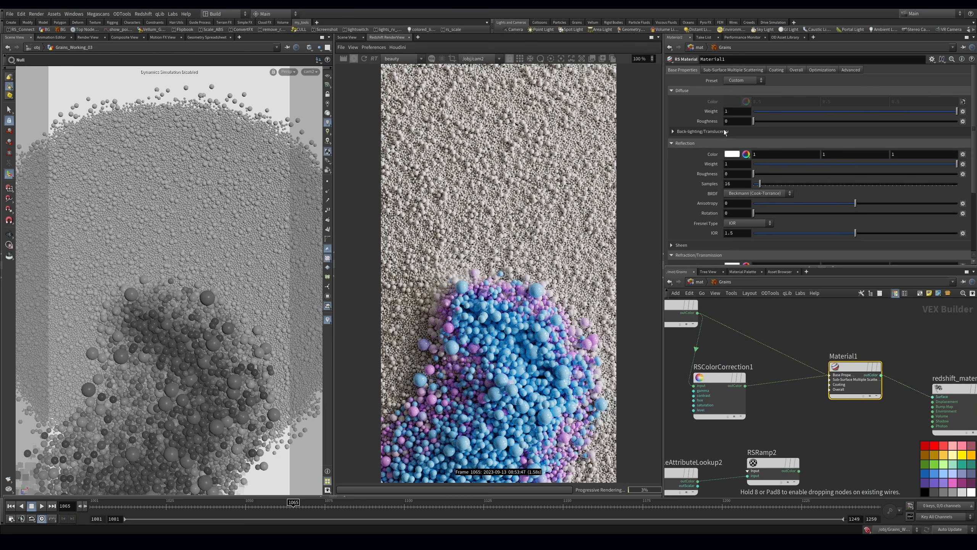
- Set the back-lighting/translucency weight of Material1 to 0.413 and tidy the node layout
click(692, 131)
drag(816, 153, 838, 153)
scroll(833, 374, down, 2)
drag(749, 380, 776, 380)
middle_drag(743, 363, 816, 363)
mouse_move(766, 318)
mouse_down()
mouse_move(775, 341)
mouse_move(768, 327)
mouse_up()
middle_drag(881, 441, 820, 404)
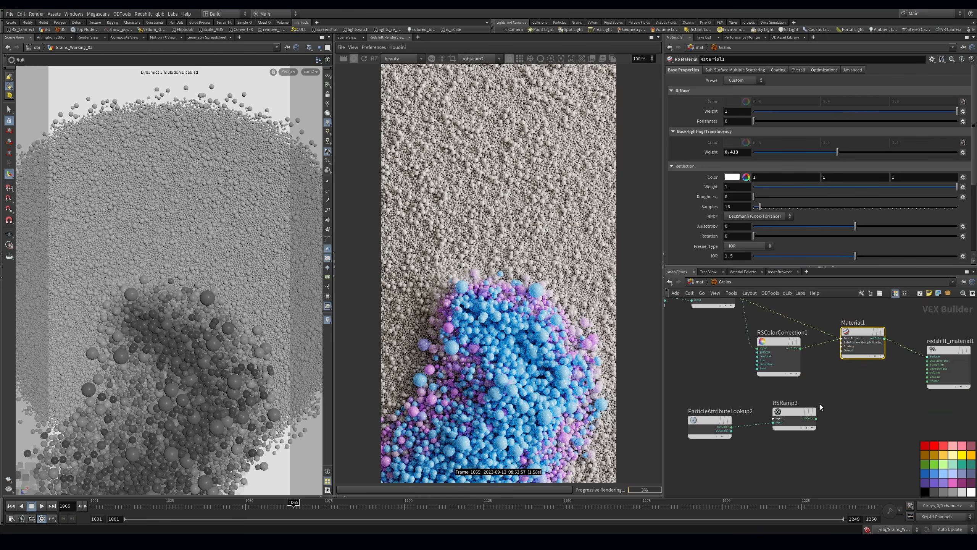
- Connect RSRamp2 to the refl_roughness input of Material1 and save the scene
click(808, 427)
click(854, 342)
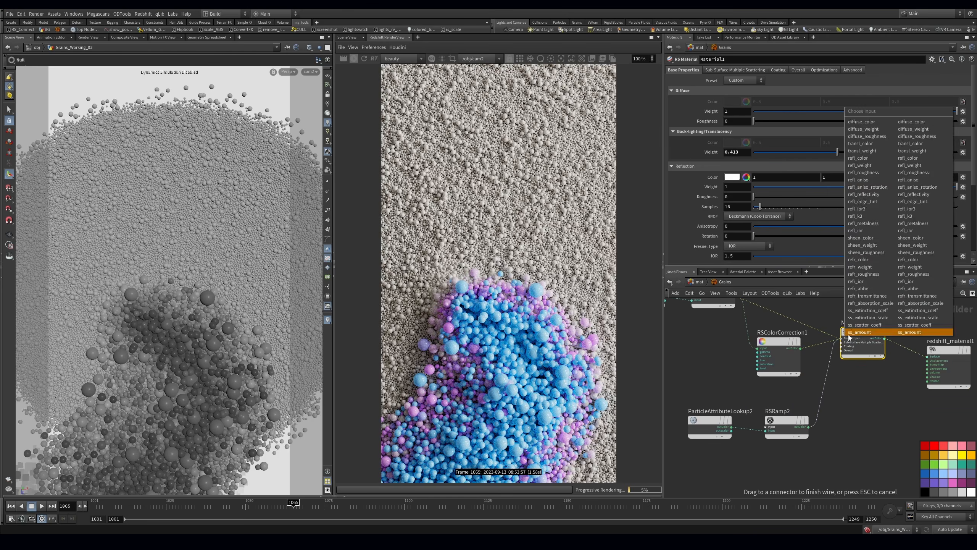
click(864, 173)
middle_drag(886, 413, 869, 429)
key(ctrl+s)
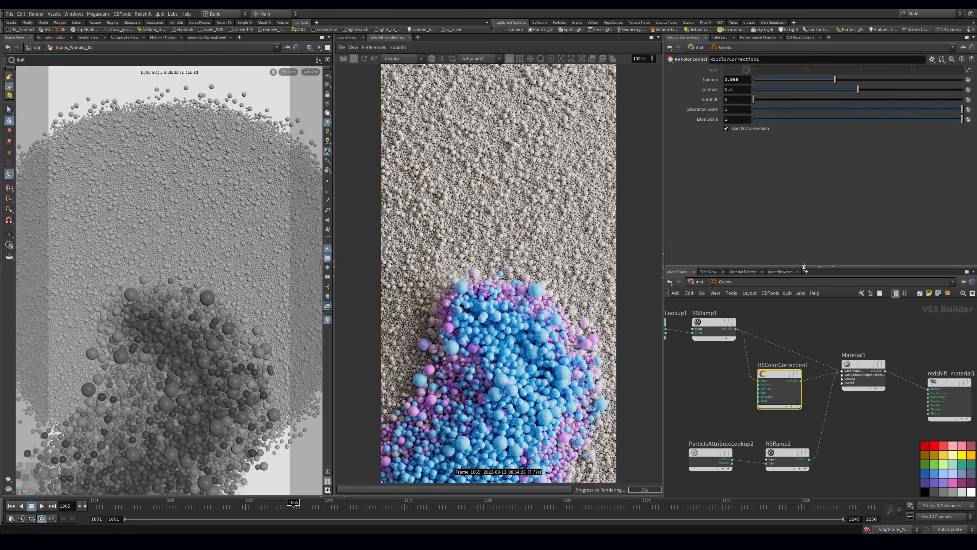
- Set the back-lighting/translucency weight of Material1 to 0.593 and move the RSRamp2, attribute lookup and color correction nodes into a tidier layout
drag(836, 152, 874, 151)
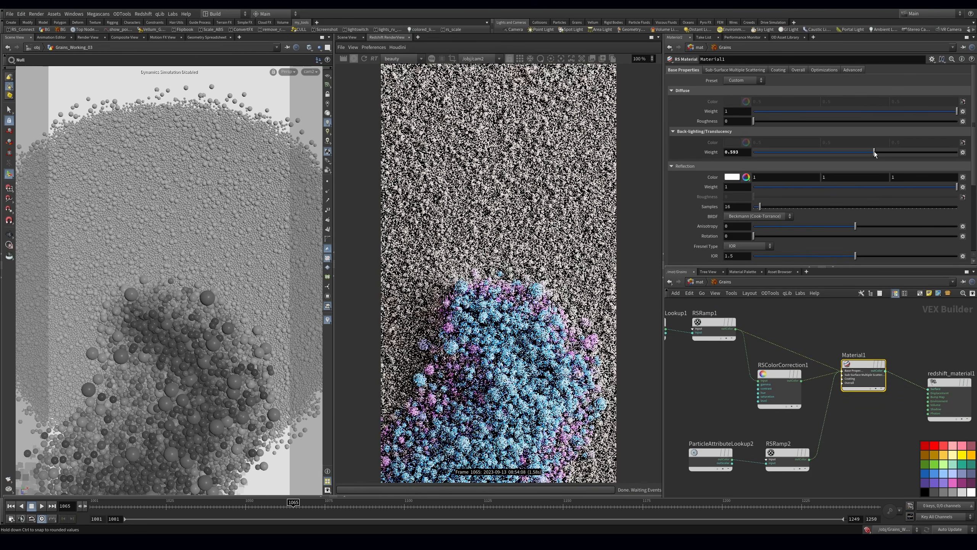
middle_drag(729, 339, 749, 315)
mouse_move(802, 428)
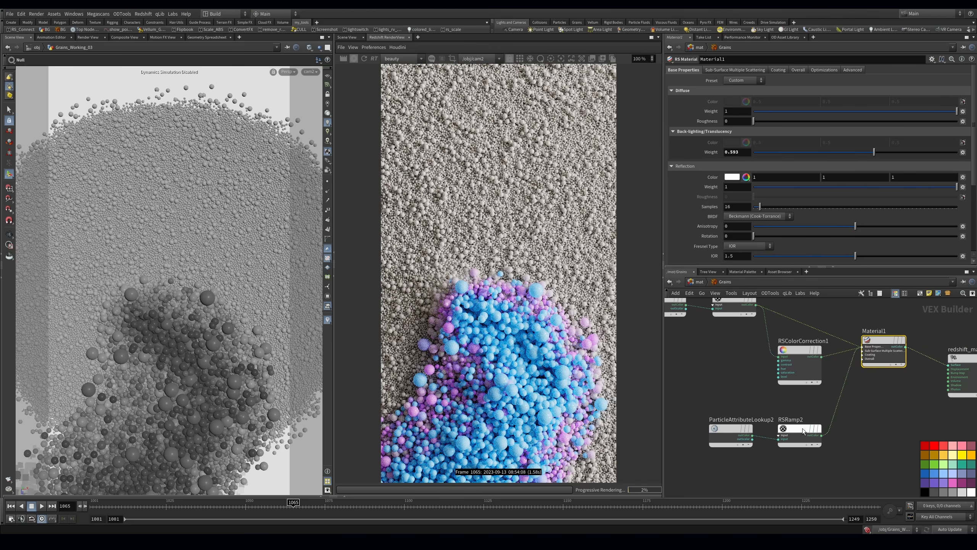
drag(798, 433, 764, 428)
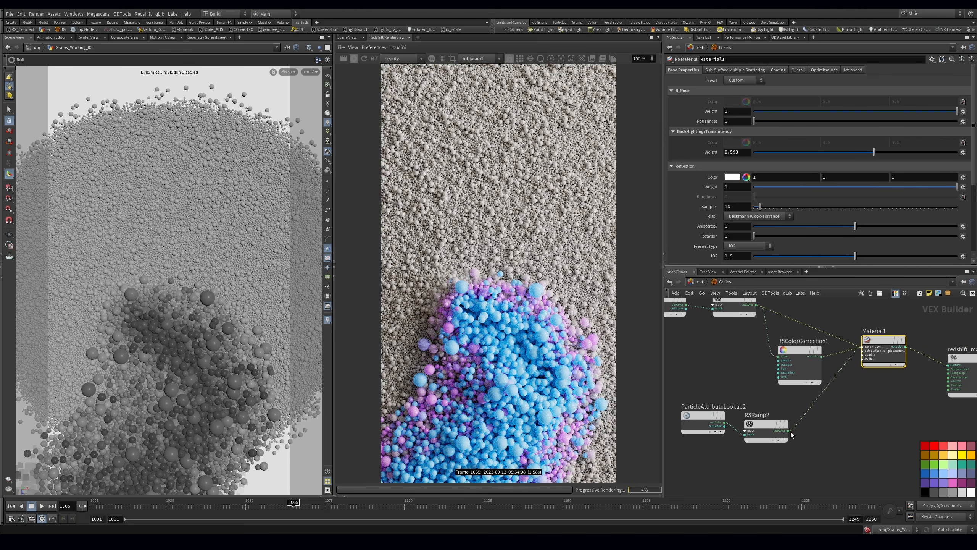
drag(803, 350, 800, 346)
- Duplicate RSRamp2 with its attribute lookup input and connect the copy to the transl_weight input of Material1
drag(771, 423, 863, 349)
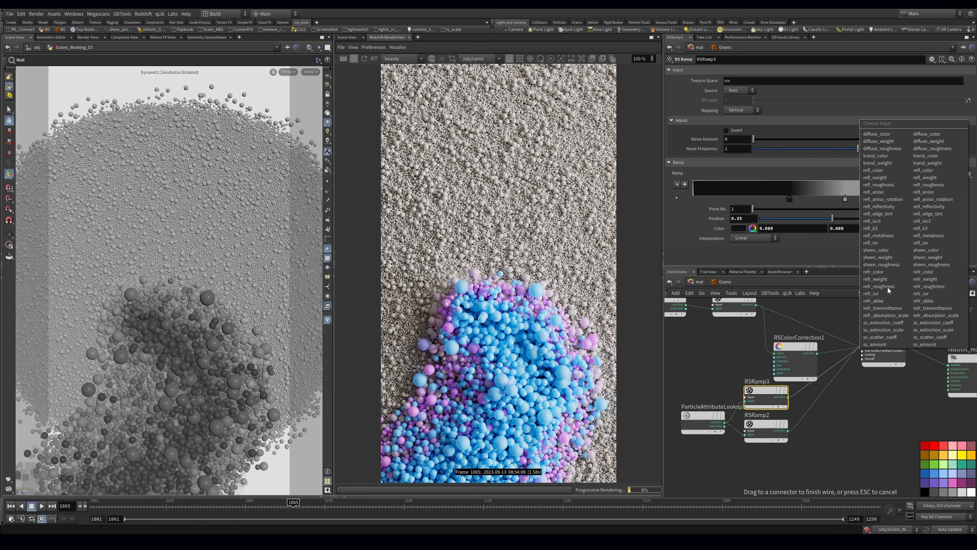
click(881, 163)
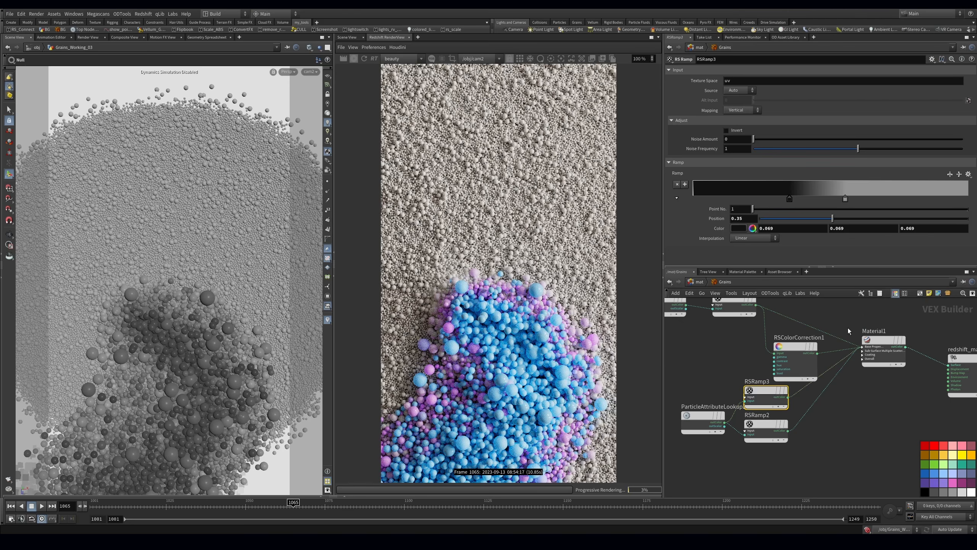
click(876, 341)
- Set the dark point of RSRamp3 to pure black and its light point to pure white
click(765, 390)
click(752, 228)
drag(748, 139, 733, 116)
click(837, 14)
click(845, 198)
click(741, 228)
drag(817, 170, 877, 111)
click(837, 14)
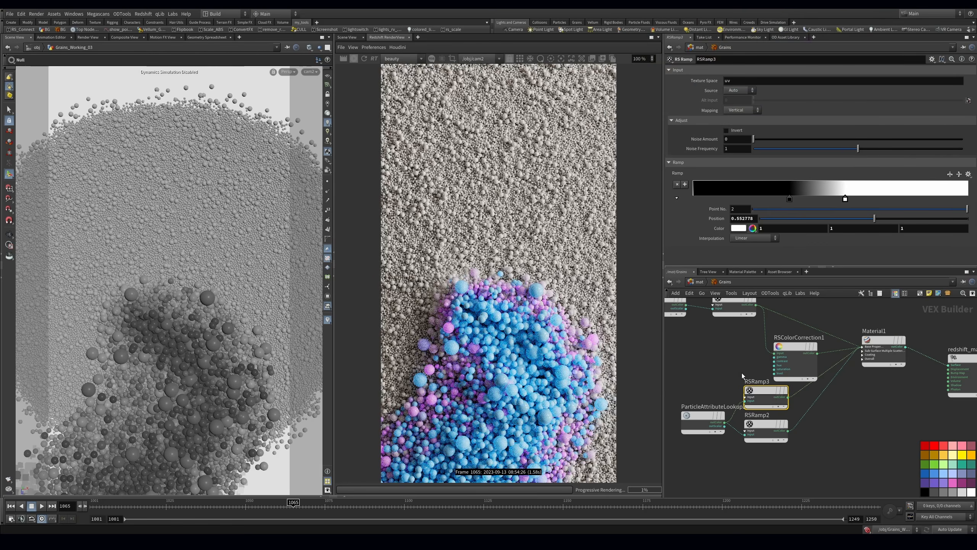
- Rearrange the upper shader nodes and tighten the RSRamp3 gradient, placing its black point at position 0.4125
key(h)
drag(685, 316, 808, 385)
drag(809, 386, 807, 353)
click(778, 419)
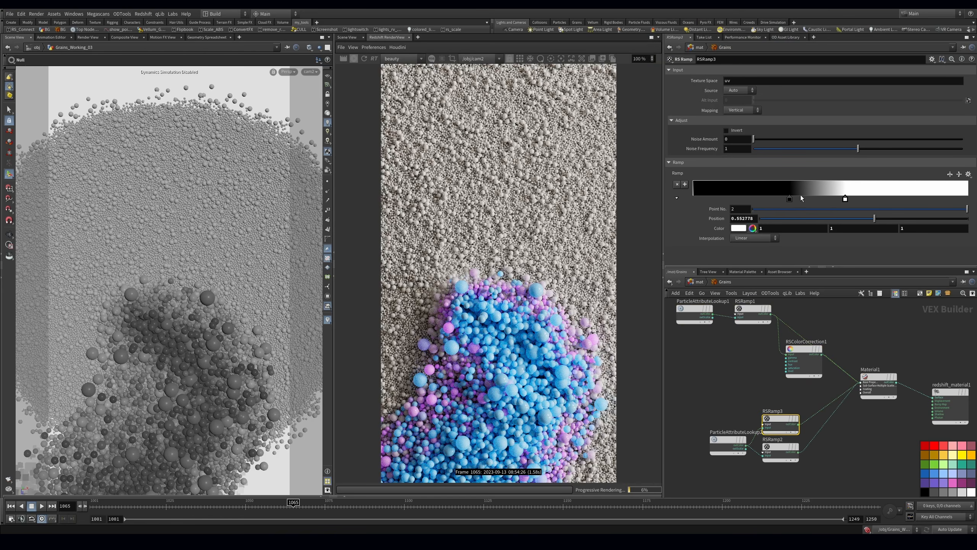
drag(839, 199, 800, 208)
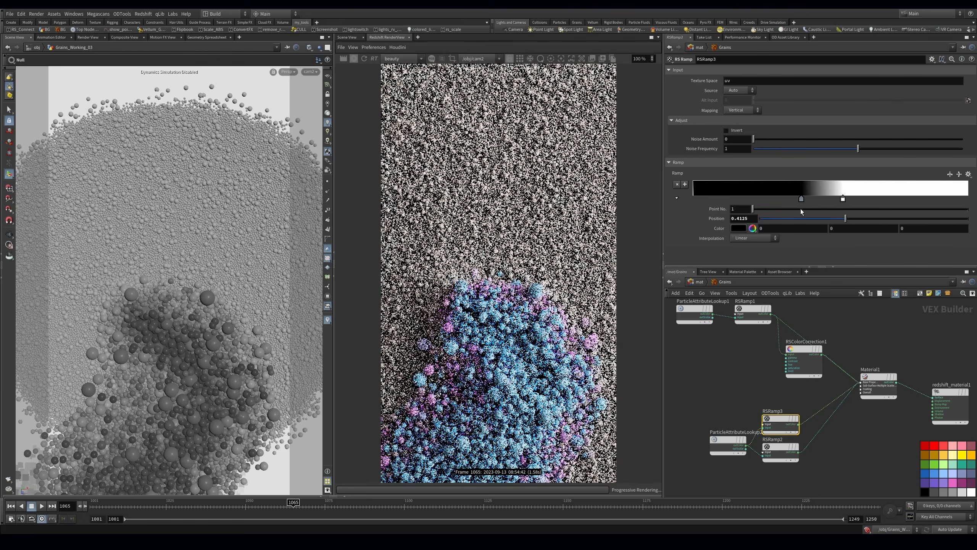
- Move RSColorCorrection1 beneath RSRamp1 and set its gamma to 1.733
drag(808, 348, 790, 360)
drag(835, 79, 795, 80)
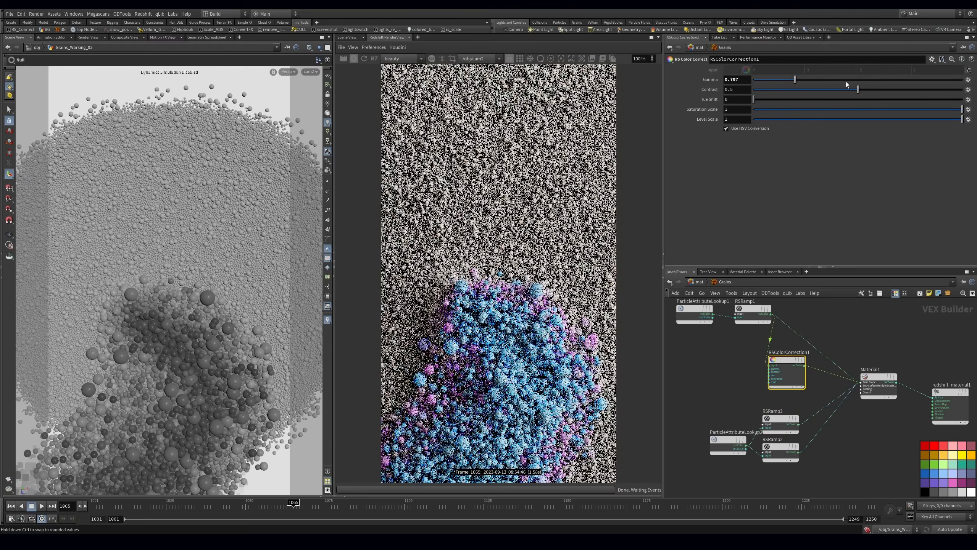
click(844, 80)
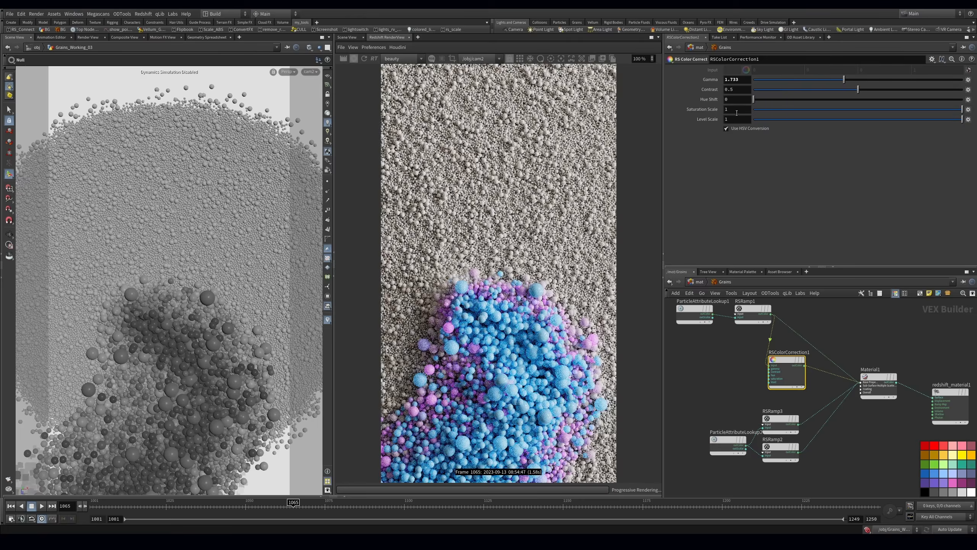
- Set the saturation scale of RSColorCorrection1 to 1.05
double_click(737, 110)
text(1.4)
key(Return)
drag(738, 110, 707, 118)
text(1.0.)
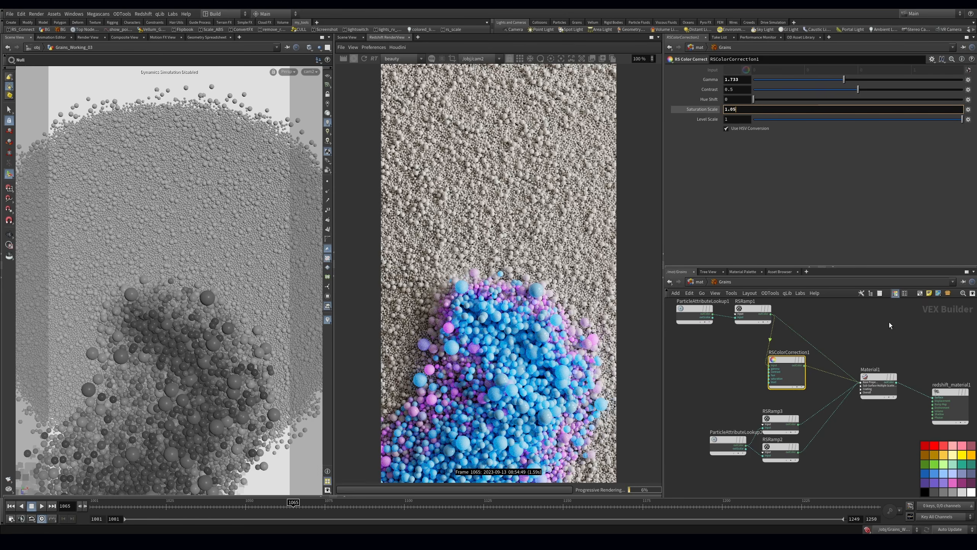
key(Return)
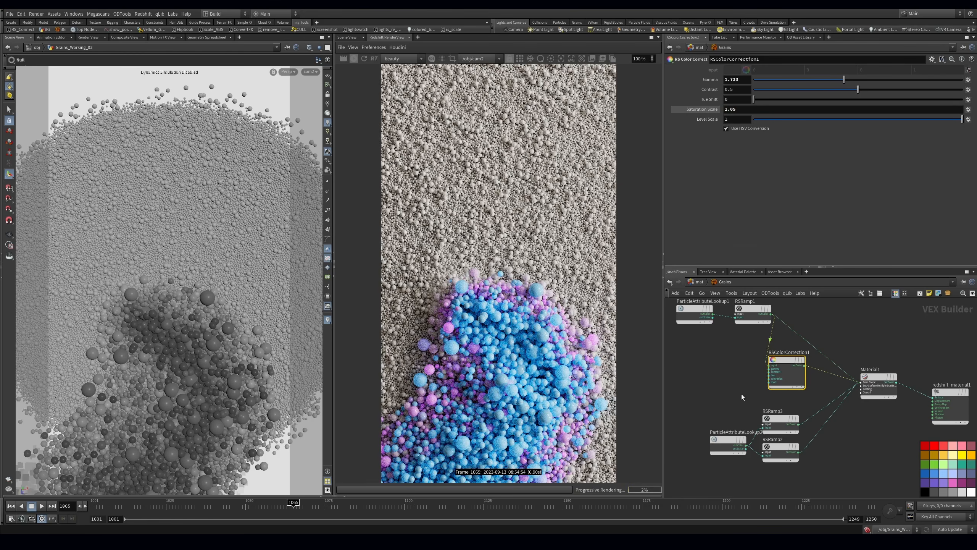
- Move the purple point of RSRamp1 to position 0.494444 and the beige point to 0.783333, and save the scene
middle_drag(741, 394, 746, 421)
click(757, 339)
click(840, 198)
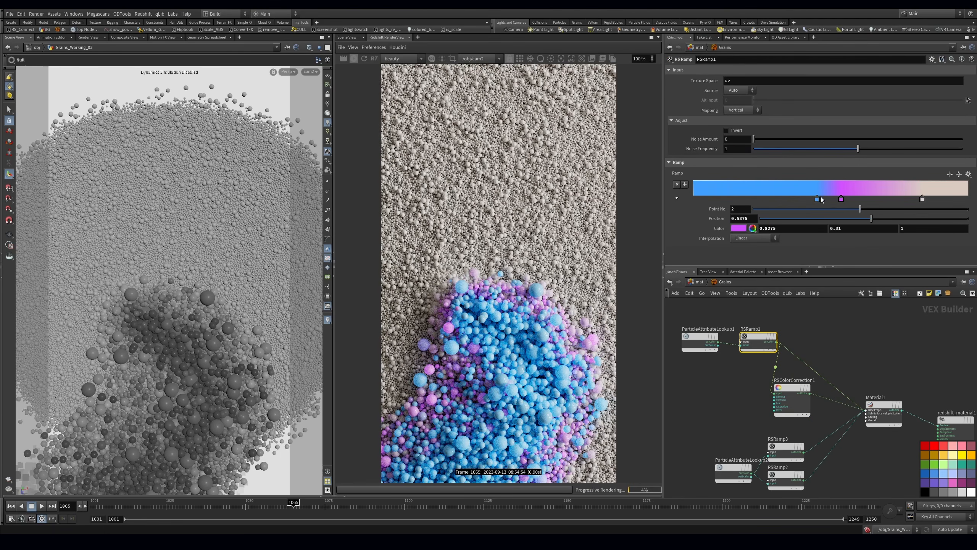
drag(834, 202, 827, 210)
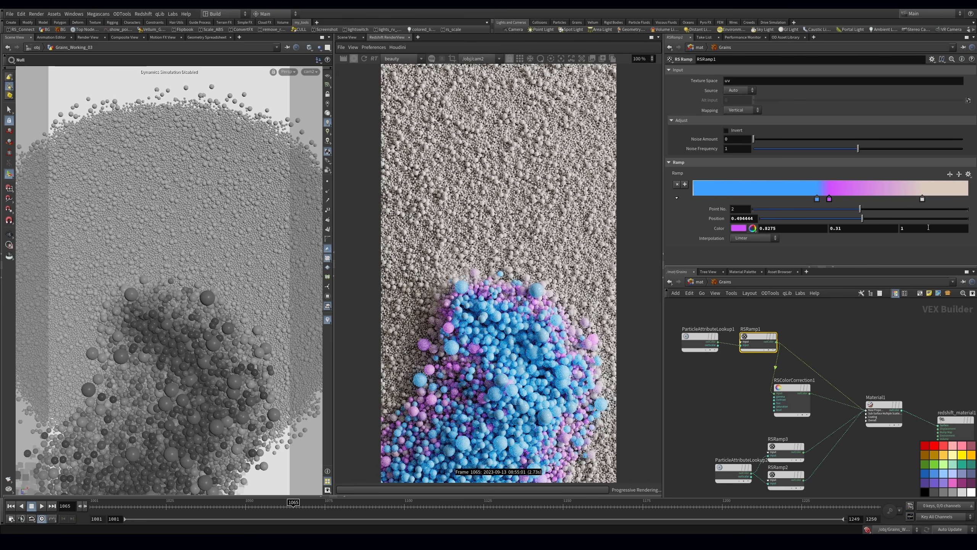
drag(923, 199, 909, 200)
middle_drag(894, 351, 884, 319)
key(ctrl+s)
- Spread out RSRamp3, RSRamp2 and ParticleAttributeLookup2 in the material network
drag(777, 415, 783, 405)
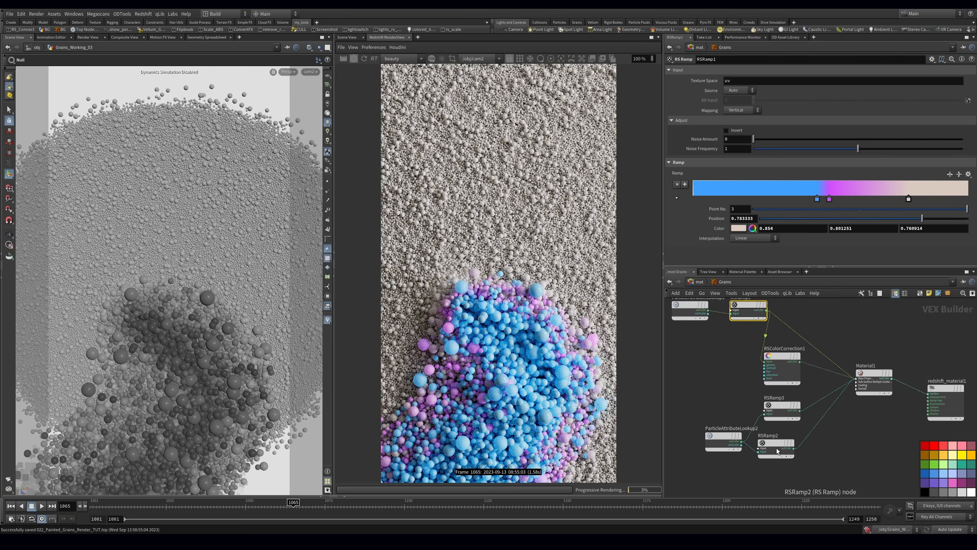
drag(776, 448, 789, 468)
drag(719, 437, 705, 435)
middle_drag(739, 467, 725, 433)
scroll(733, 365, down, 3)
middle_drag(746, 394, 761, 420)
scroll(761, 421, up, 2)
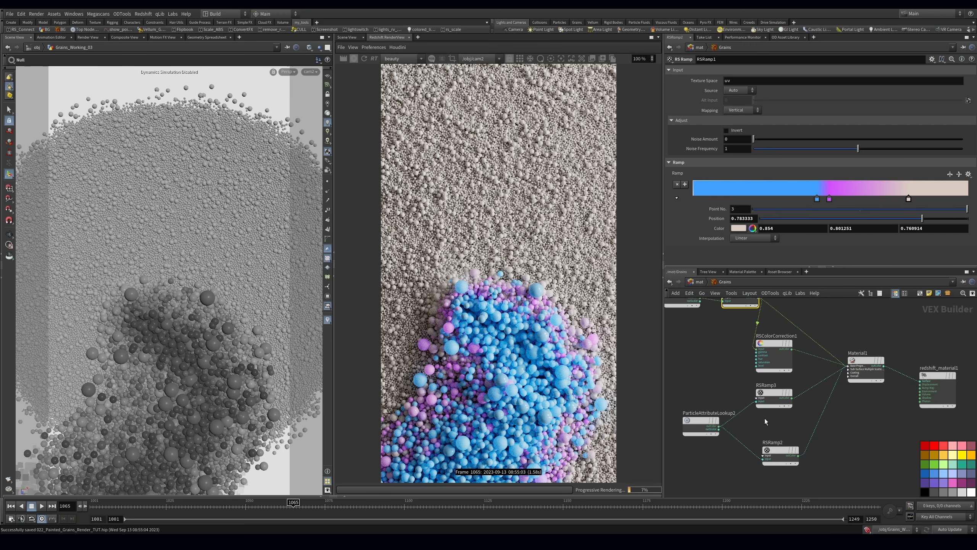
- Check the Material1 settings and preview RSRamp2 on the grains by wiring it into the surface of redshift_material1
click(866, 361)
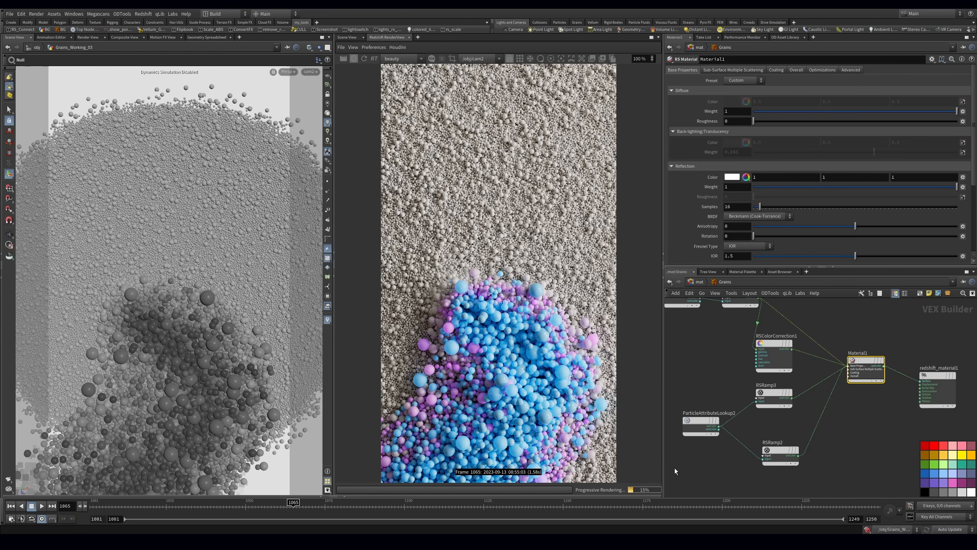
middle_drag(700, 462, 705, 438)
click(785, 426)
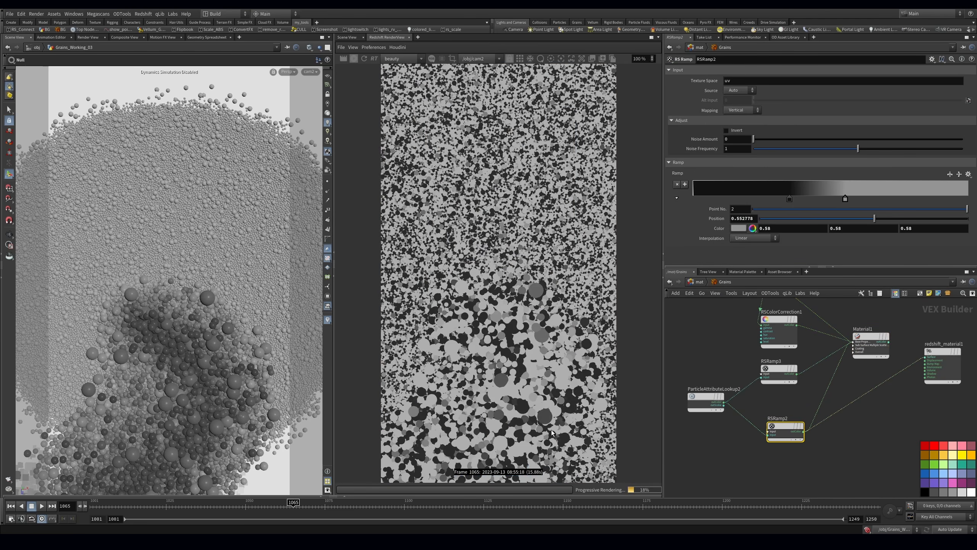
- Save the scene and add an RS Maxon Noise node below RSRamp2, wired to redshift_material1 for preview
middle_drag(797, 423, 787, 393)
key(Tab)
key(Escape)
key(ctrl+s)
key(Tab)
text(maxon)
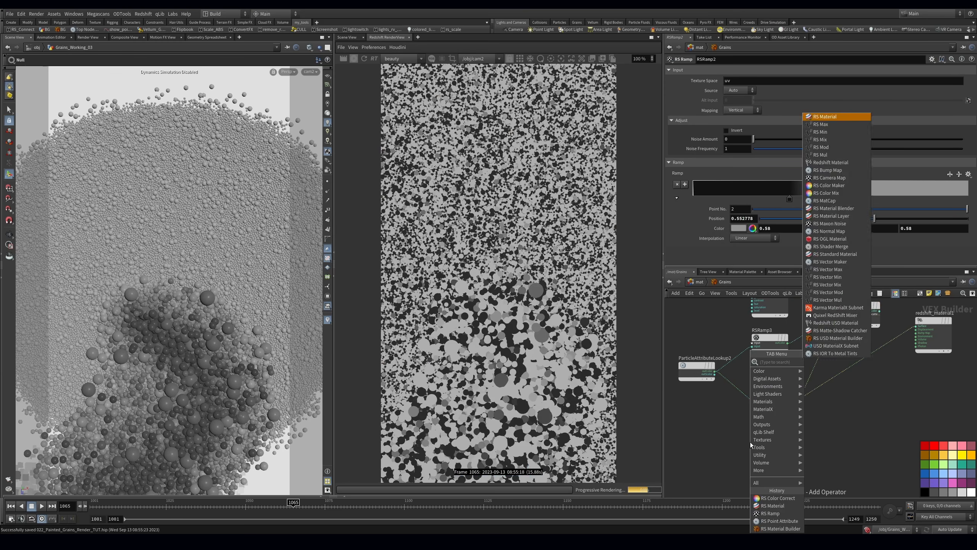
key(Return)
click(749, 443)
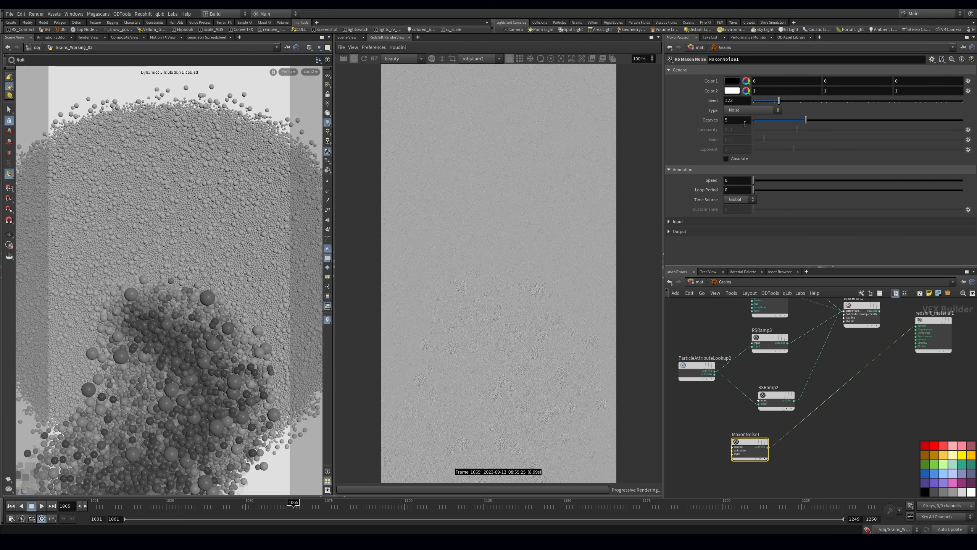
- Set the Maxon noise to Blistered turbulence with a UV/Vertex Attribute source and an overall scale of 6.6
click(752, 110)
click(761, 151)
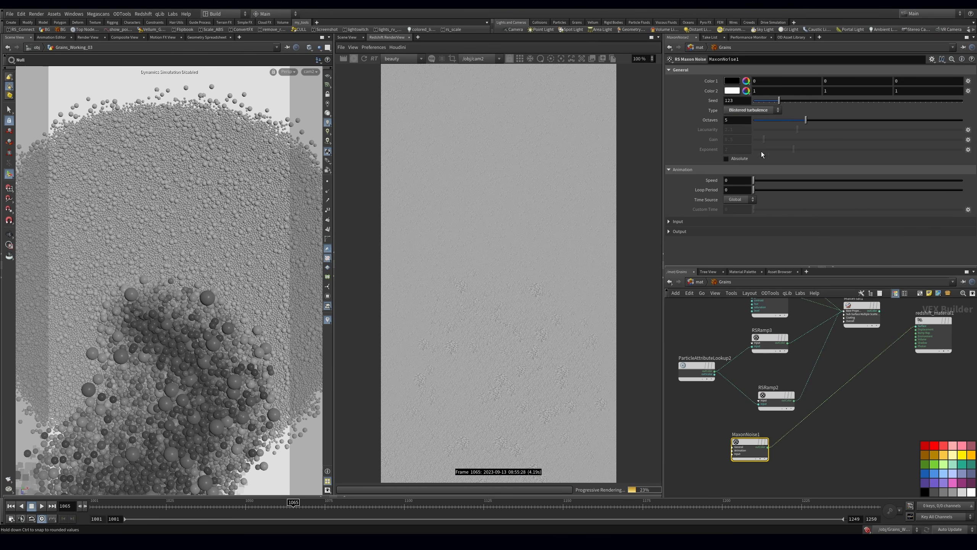
click(681, 221)
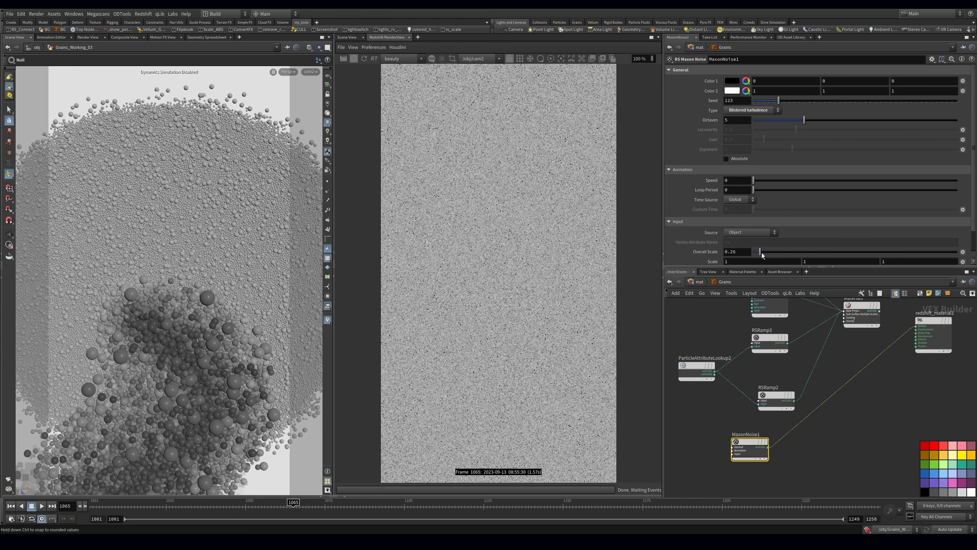
click(753, 233)
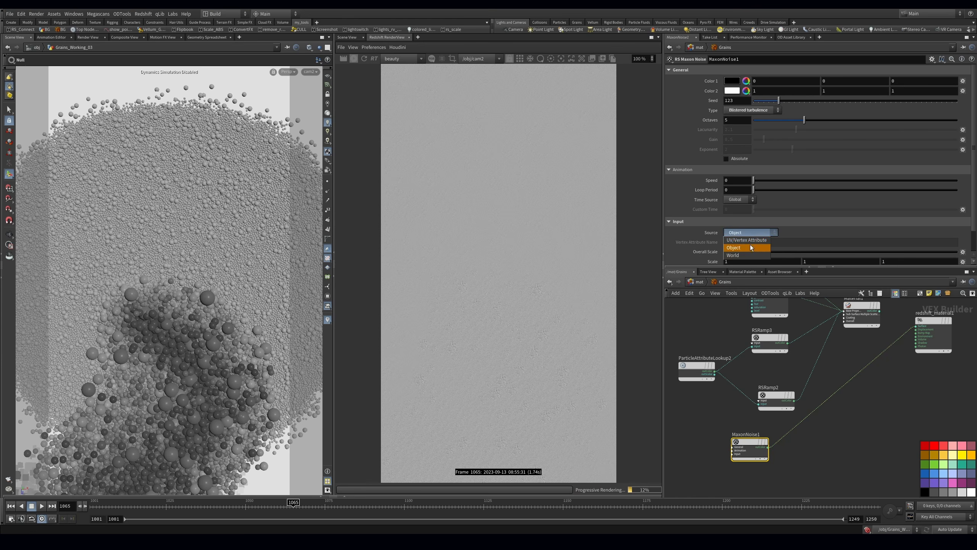
click(751, 240)
drag(773, 251, 887, 253)
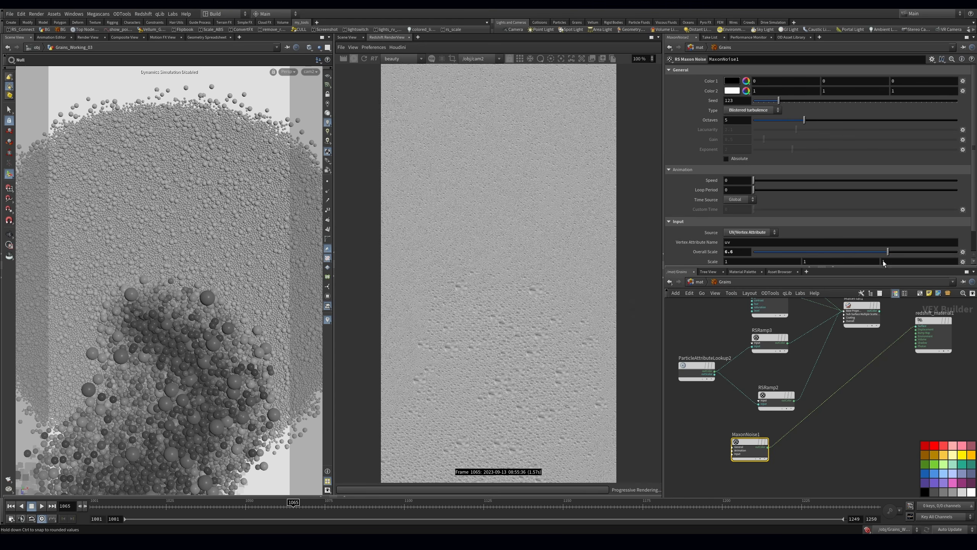
- Add an RS Ramp after MaxonNoise1 with its black point at position 0.268056 and its white point at 0.825
right_click(806, 415)
text(ra)
key(Return)
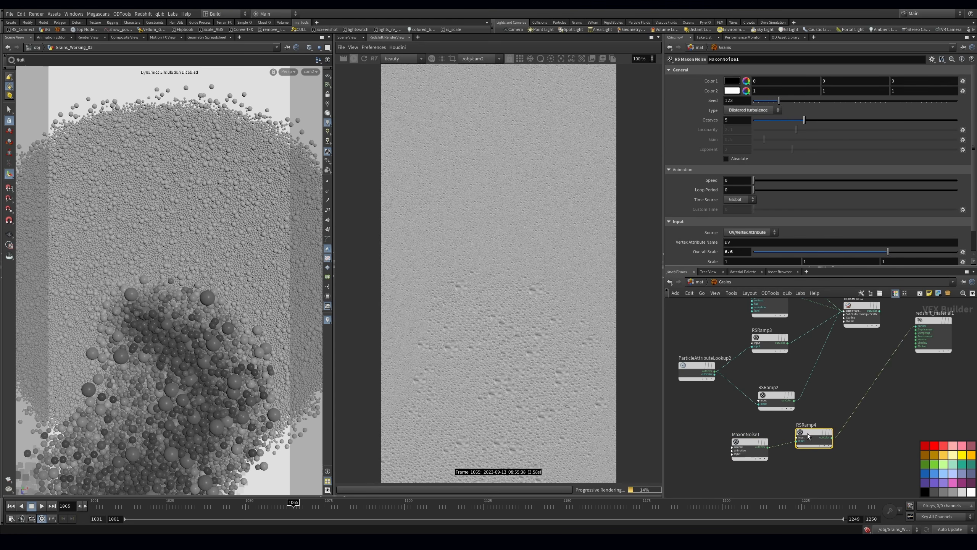
click(811, 433)
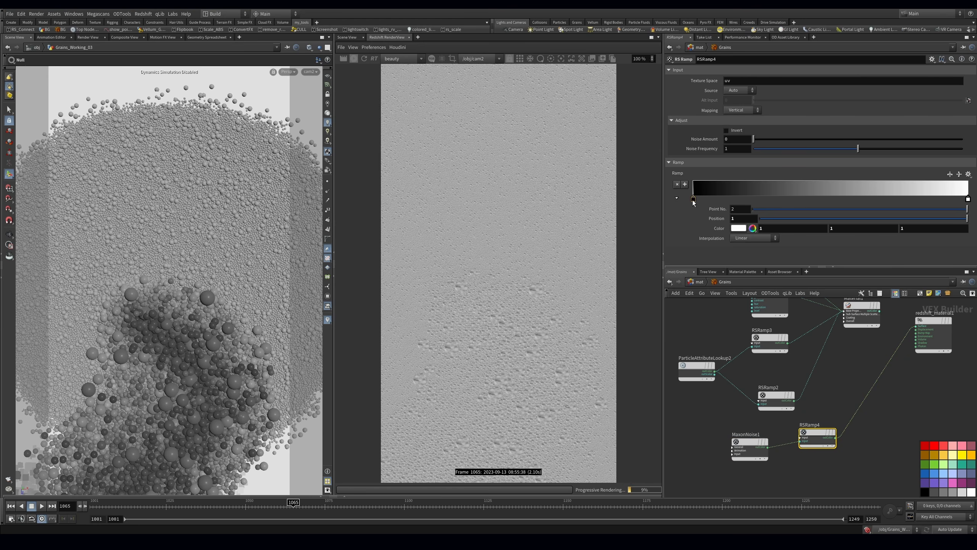
drag(692, 199, 766, 200)
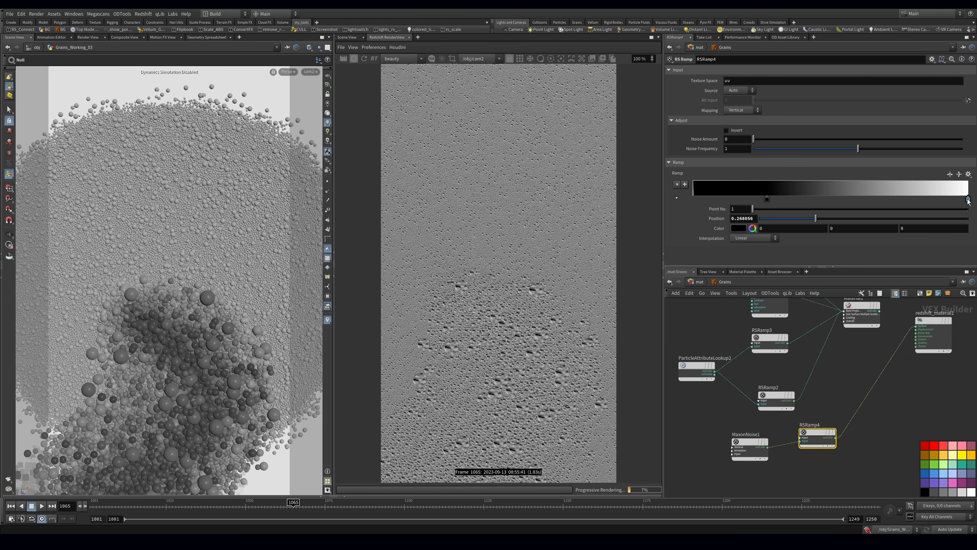
drag(968, 199, 919, 199)
- Move MaxonNoise1 and RSRamp4 below the attribute lookup branch and preview RSRamp2 on the grains again
drag(750, 442, 712, 440)
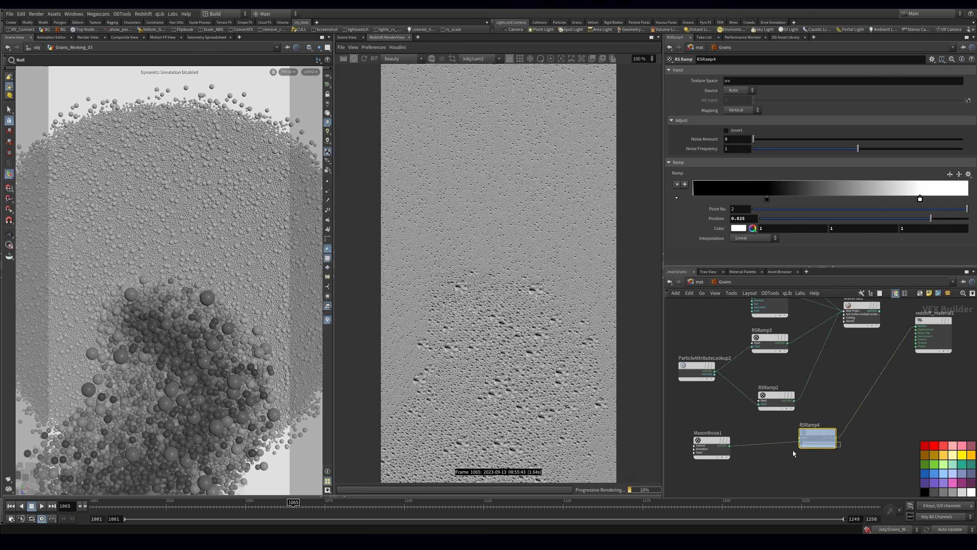
drag(818, 434, 781, 453)
click(776, 396)
middle_drag(676, 411, 700, 399)
drag(695, 414, 814, 471)
drag(818, 451, 772, 432)
drag(853, 415, 803, 370)
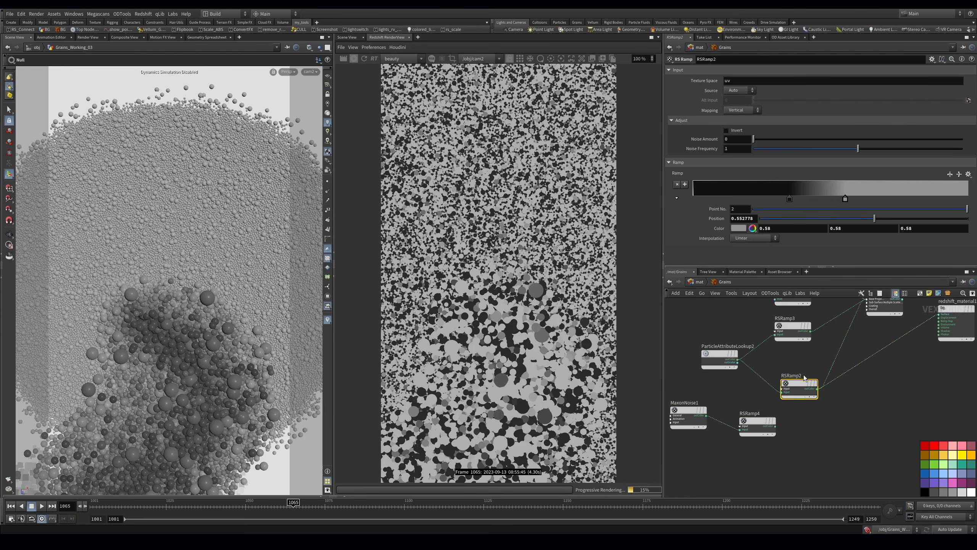
- Add an RS Color Layer node beside RSRamp2 and connect RSRamp2 to its layer1_mask input
key(Tab)
text(coll)
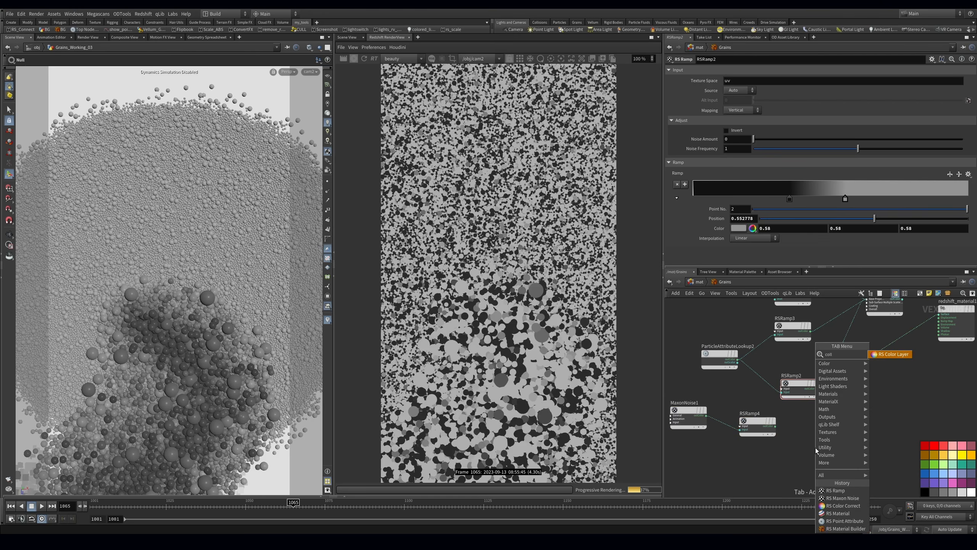
key(Return)
click(876, 395)
scroll(817, 399, up, 2)
drag(817, 387, 864, 405)
click(863, 404)
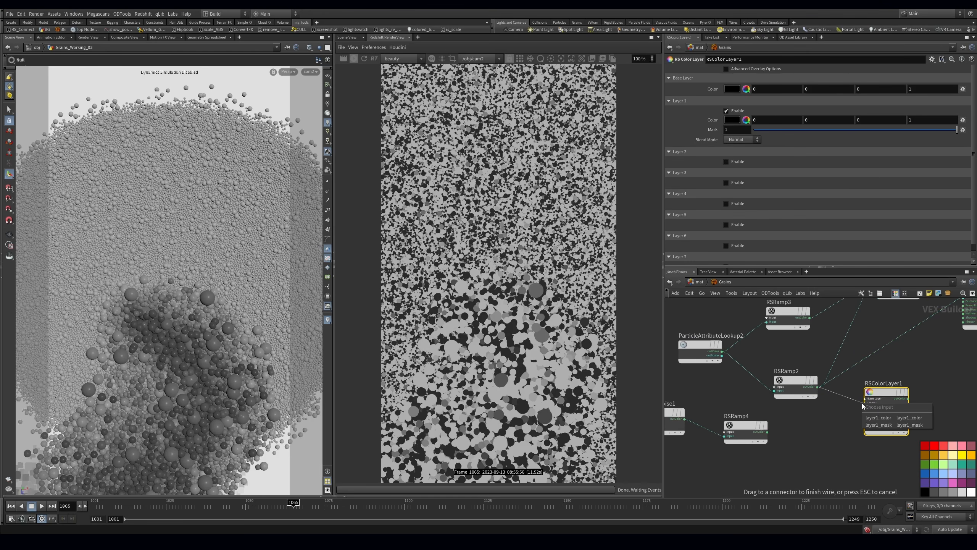
click(881, 424)
- Connect RSRamp4 to the layer1_color input of RSColorLayer1
drag(767, 431, 884, 402)
click(868, 405)
click(772, 430)
drag(767, 431, 840, 412)
click(862, 404)
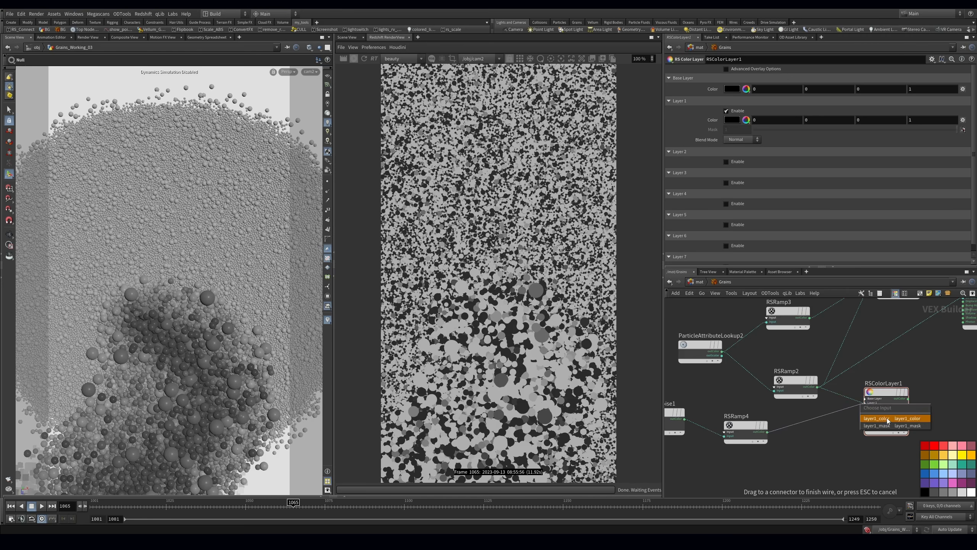
click(880, 417)
- Preview RSColorLayer1 through redshift_material1 and set its base layer color to white
middle_drag(918, 367, 842, 402)
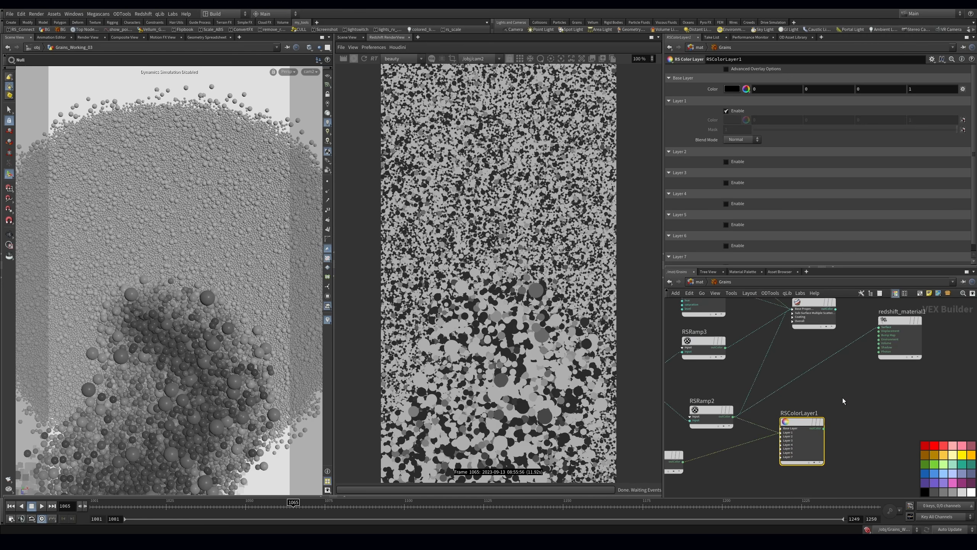
key(r)
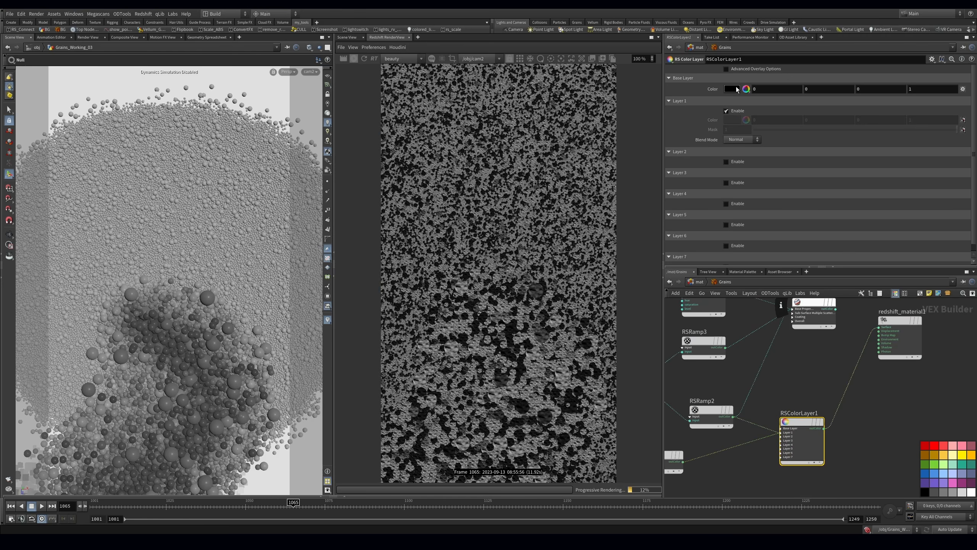
click(746, 89)
drag(771, 139, 854, 143)
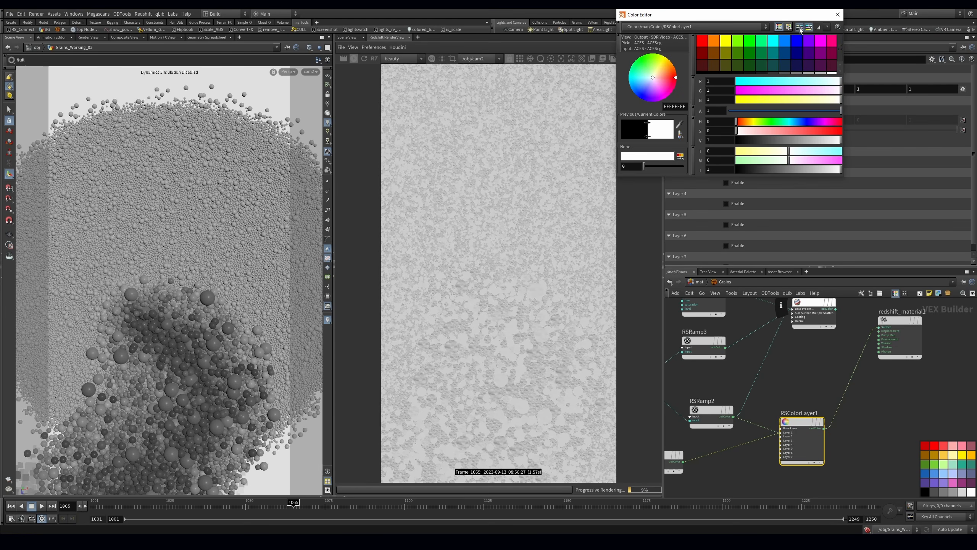
- Reconnect Material1 to redshift_material1 and feed RSColorLayer1 into Material1 in place of RSRamp2
click(838, 15)
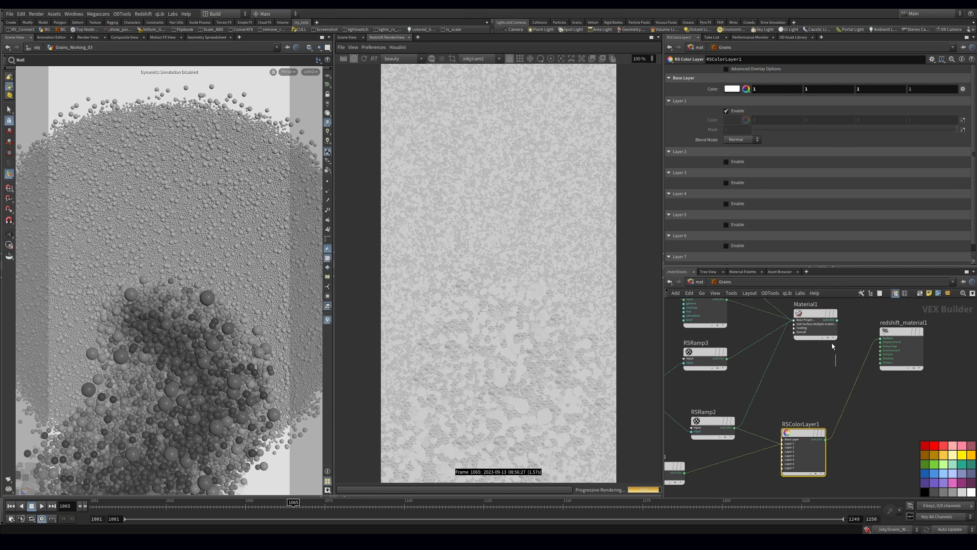
click(831, 338)
drag(871, 451, 812, 434)
click(871, 453)
middle_drag(798, 397, 824, 357)
drag(858, 360, 770, 374)
click(788, 370)
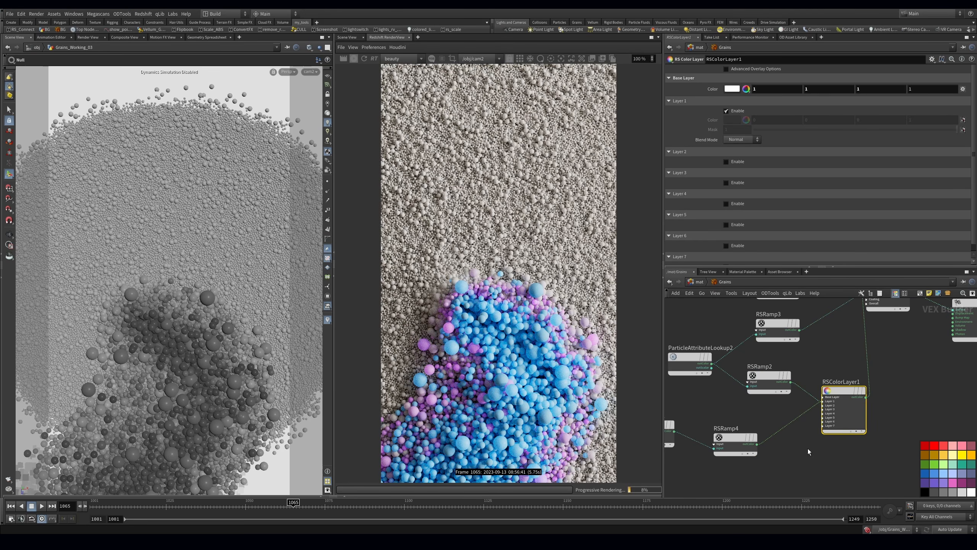
- Move MaxonNoise1 and RSRamp4 up beneath RSRamp2 to tidy the noise branch beside RSColorLayer1
click(732, 439)
scroll(764, 385, down, 2)
middle_drag(732, 470, 832, 448)
drag(848, 453, 764, 400)
drag(765, 402, 801, 395)
middle_drag(866, 432, 768, 408)
scroll(769, 408, up, 2)
click(759, 381)
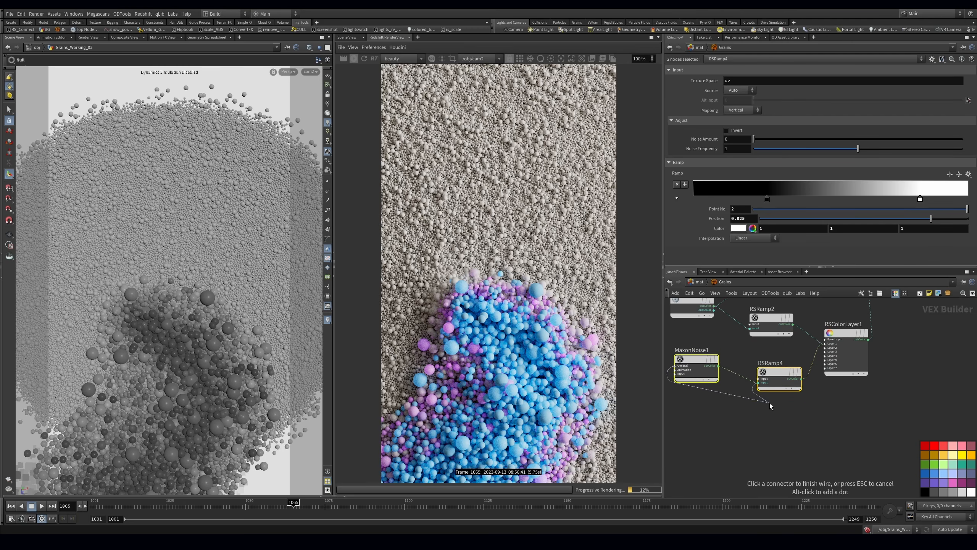
key(Escape)
drag(776, 369, 767, 363)
click(717, 371)
drag(701, 358, 704, 368)
- Preview RSColorLayer1 on the grains and tighten RSRamp4's black-to-white transition, placing the black point at about 0.54
middle_drag(775, 363, 770, 422)
click(845, 391)
drag(754, 383, 755, 384)
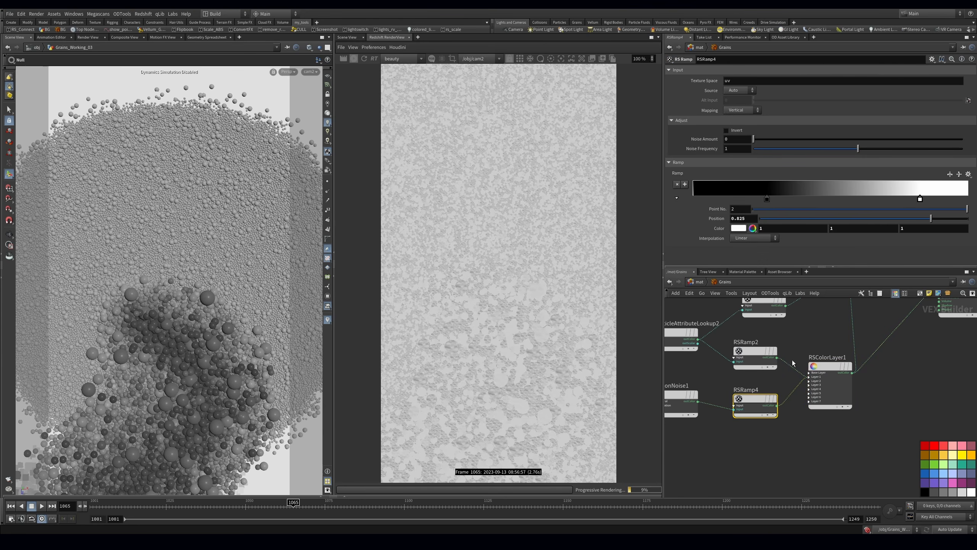
drag(767, 199, 860, 199)
- Shift RSRamp2's black point closer to its gray point to sharpen the mask transition
click(829, 368)
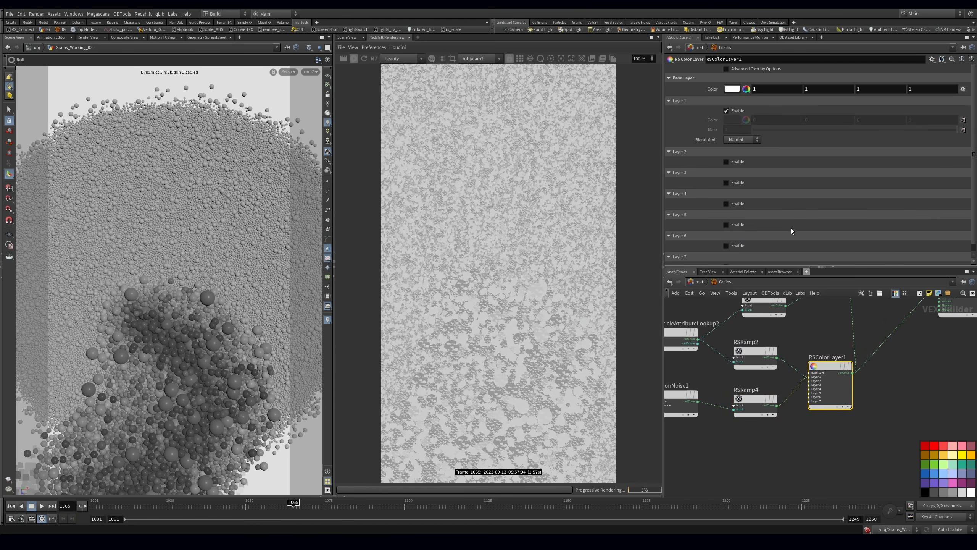
click(764, 350)
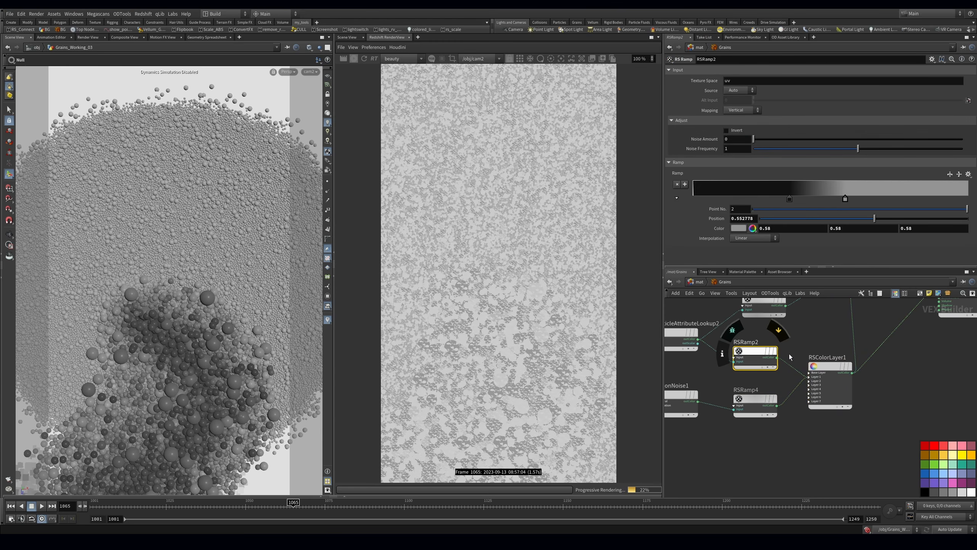
click(789, 351)
drag(788, 199, 811, 204)
- Connect Material1 back to the surface input of redshift_material1 to render the full shader
click(830, 366)
middle_drag(884, 386, 816, 459)
drag(859, 431, 884, 385)
drag(814, 401, 811, 318)
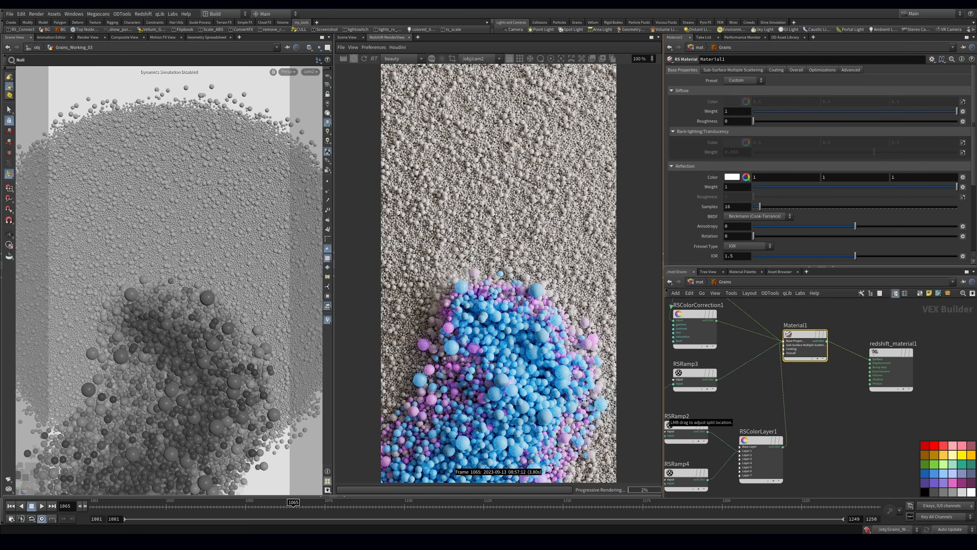
- Tidy the spacing of the ramp and color layer nodes in the material network and save the scene
middle_drag(792, 458, 834, 415)
drag(833, 415, 818, 373)
middle_drag(783, 369, 820, 368)
scroll(820, 367, down, 2)
drag(828, 360, 692, 442)
drag(773, 383, 751, 382)
middle_drag(797, 364, 793, 387)
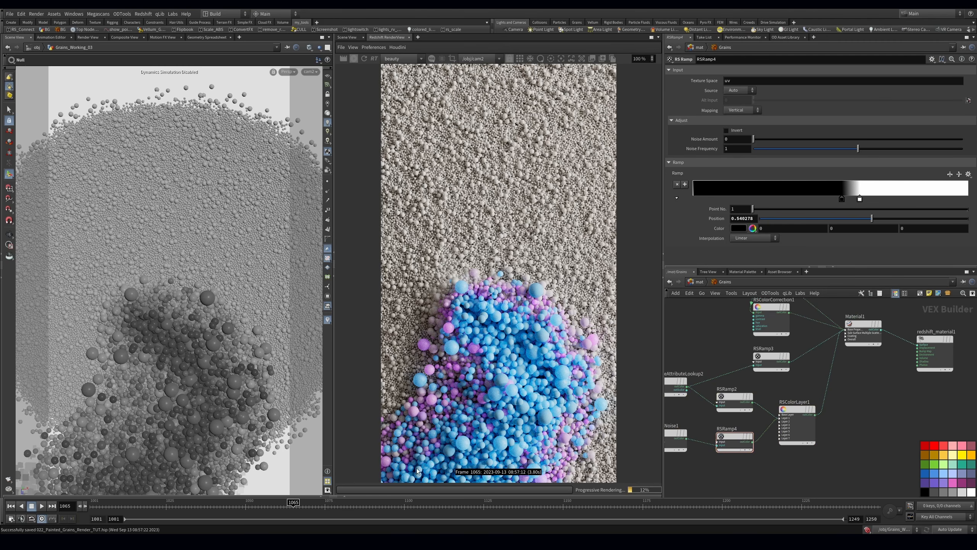
- Go to frame 1107 and reposition key_light relative to the grains at object level
click(426, 502)
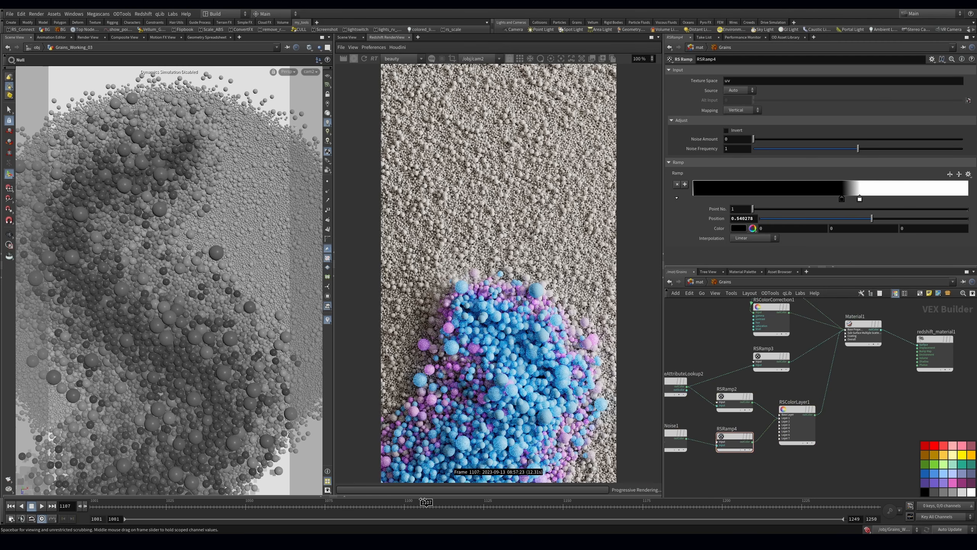
key(1)
click(912, 371)
alt+right_drag(213, 230, 192, 280)
alt+middle_drag(192, 280, 81, 318)
alt+right_drag(218, 272, 157, 301)
alt+drag(157, 300, 164, 208)
drag(300, 154, 254, 142)
drag(298, 117, 334, 101)
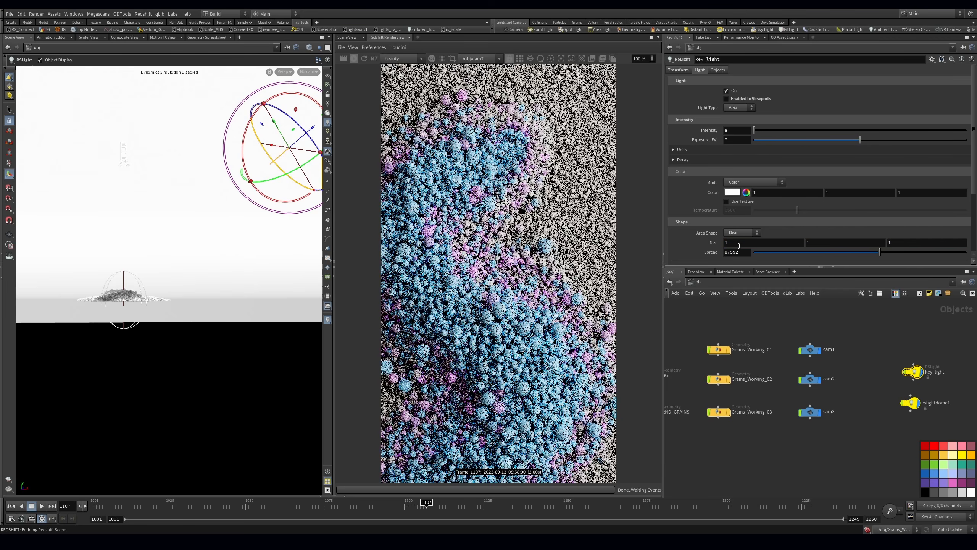
- Set key_light's spread to about 0.533
click(853, 252)
drag(853, 252, 867, 251)
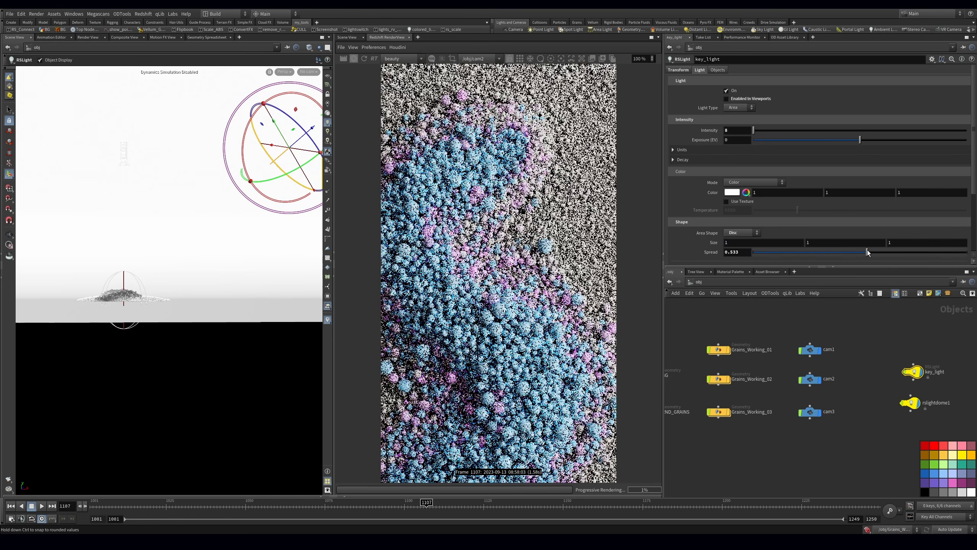